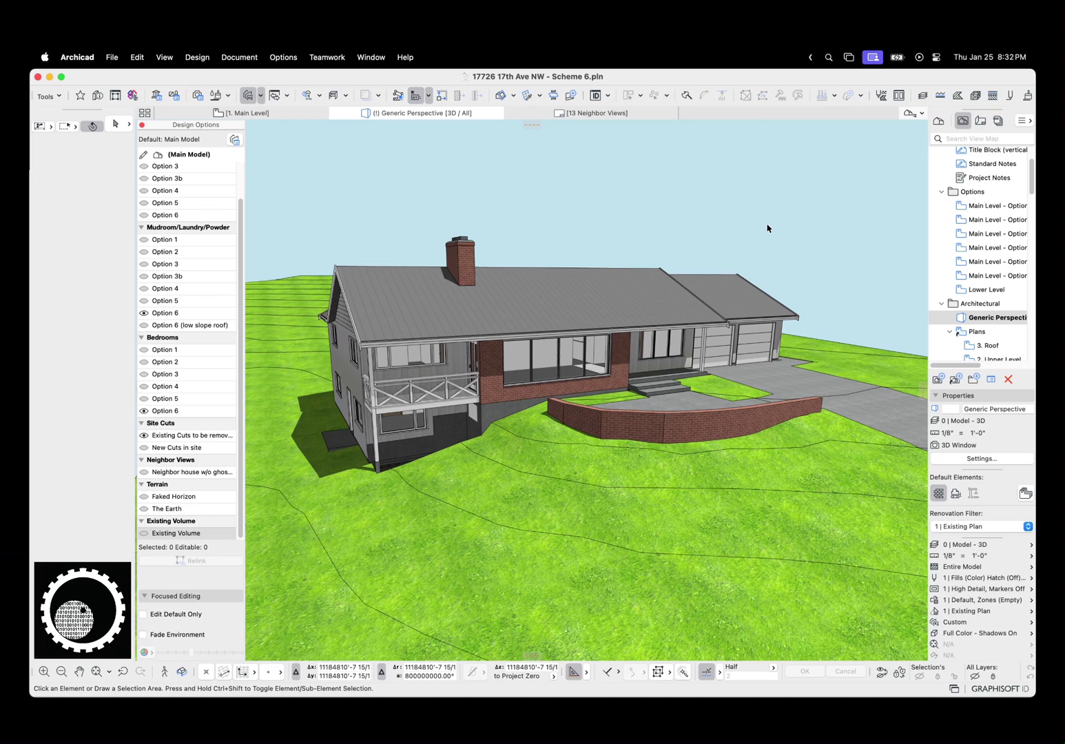
Hide the existing-cuts option in the Site Cuts design option set and inspect the ground around the garage
shift+middle_drag(756, 233, 569, 385)
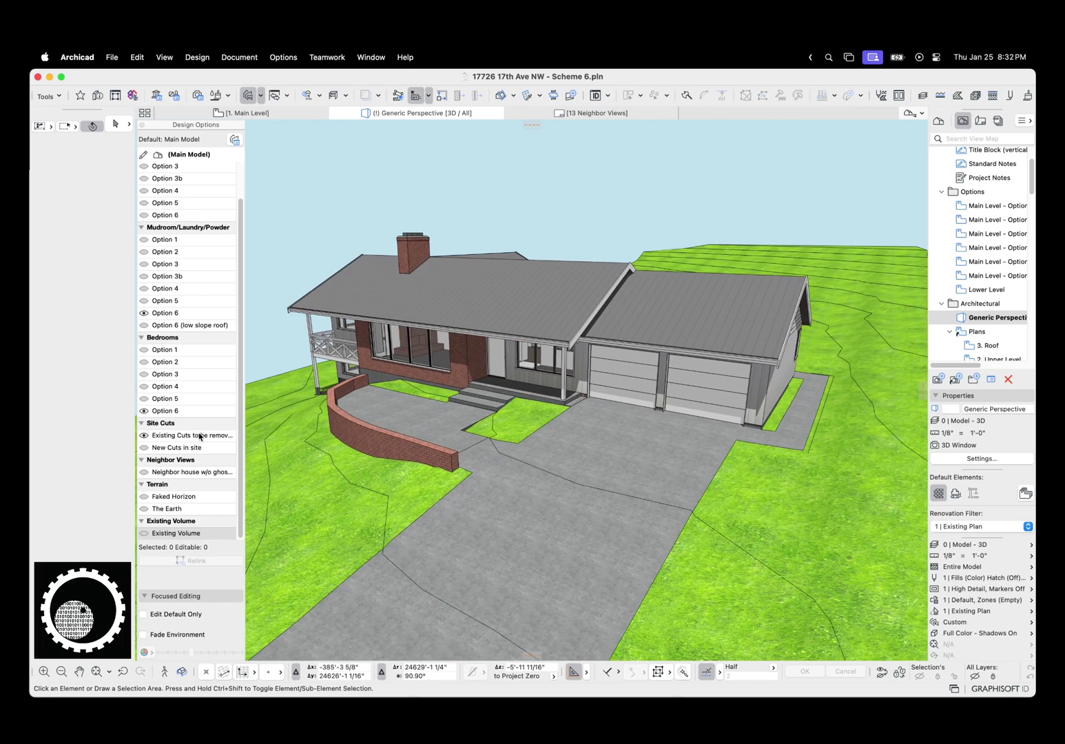
click(196, 434)
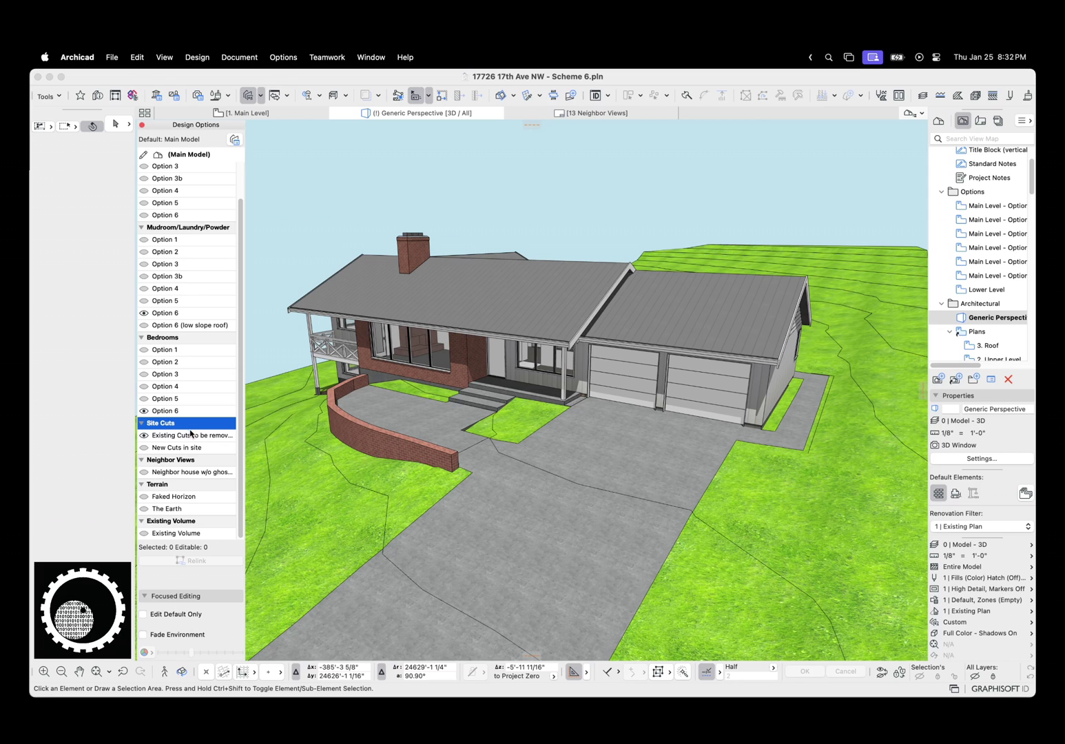
click(145, 437)
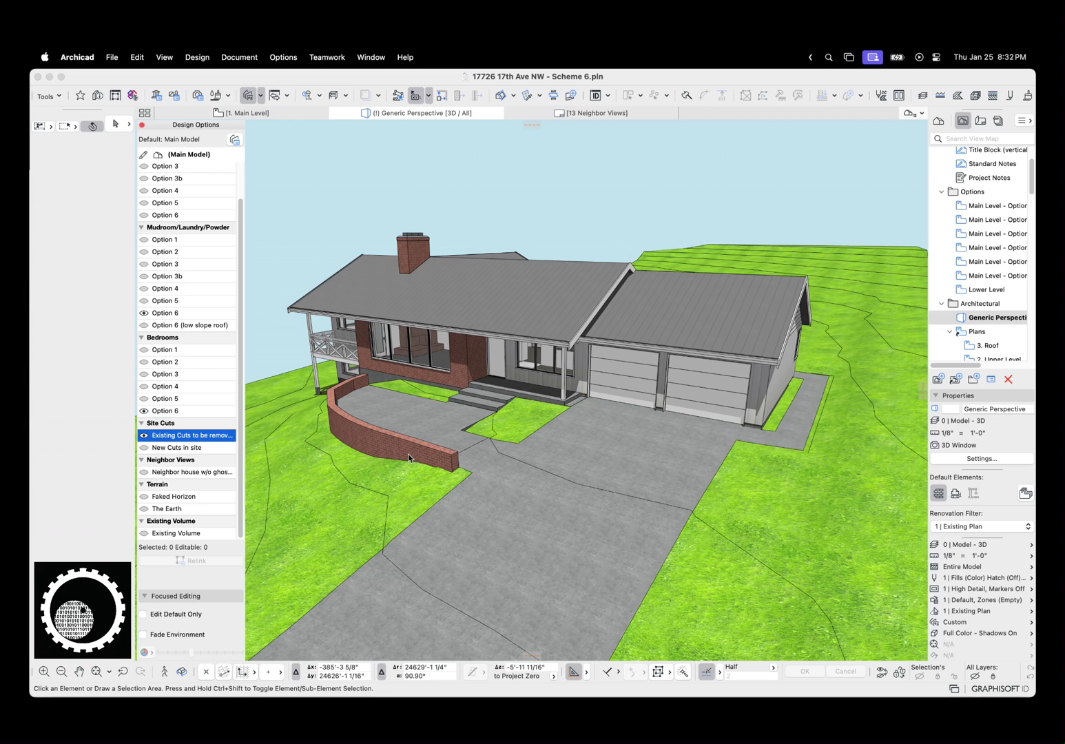
drag(763, 441, 703, 449)
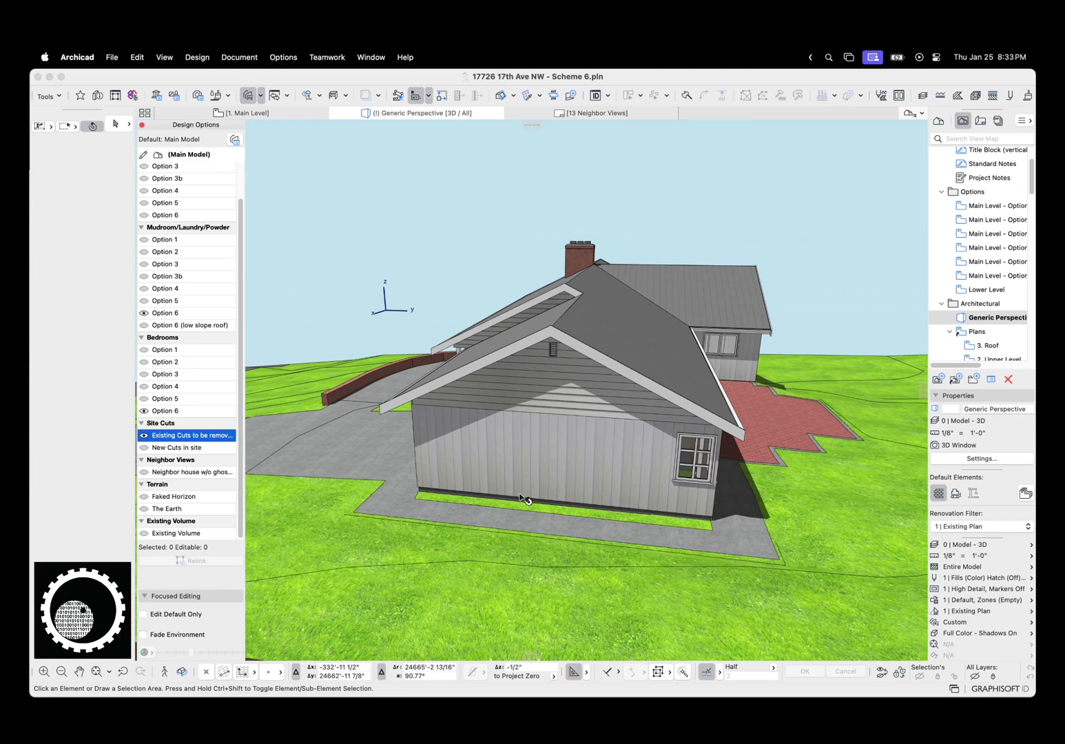
click(144, 435)
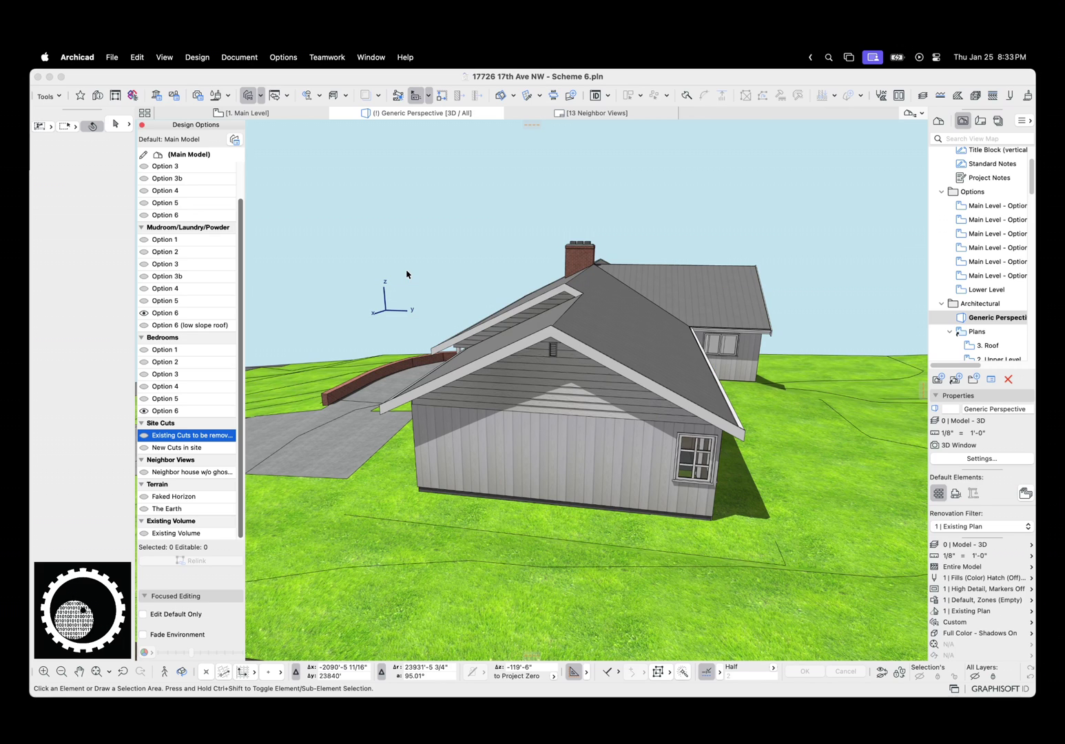
click(145, 436)
click(145, 436)
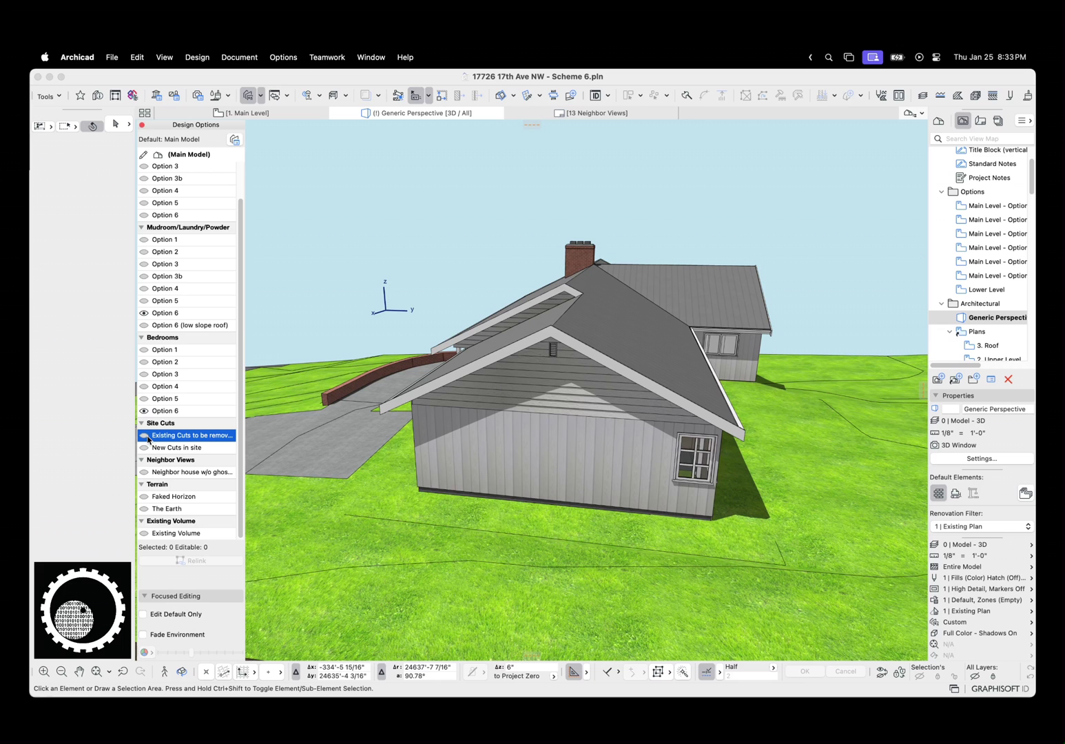
click(321, 436)
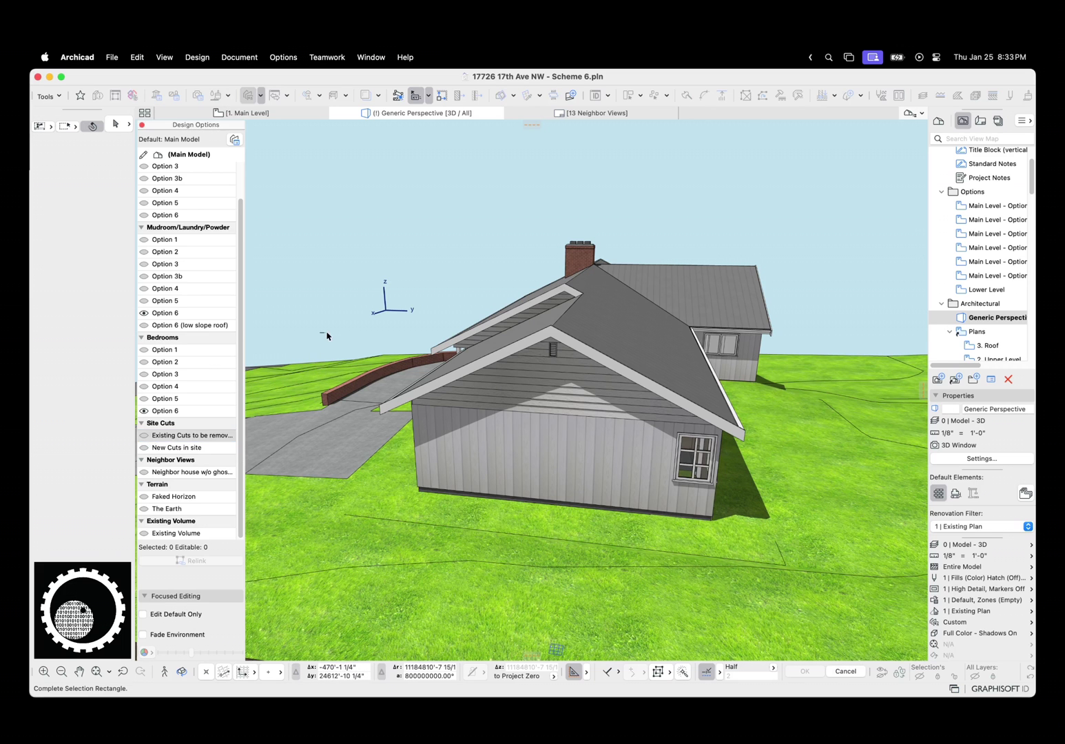
Show the New Cuts in site design option and inspect the excavations around the house and driveway
shift+middle_drag(393, 349, 641, 417)
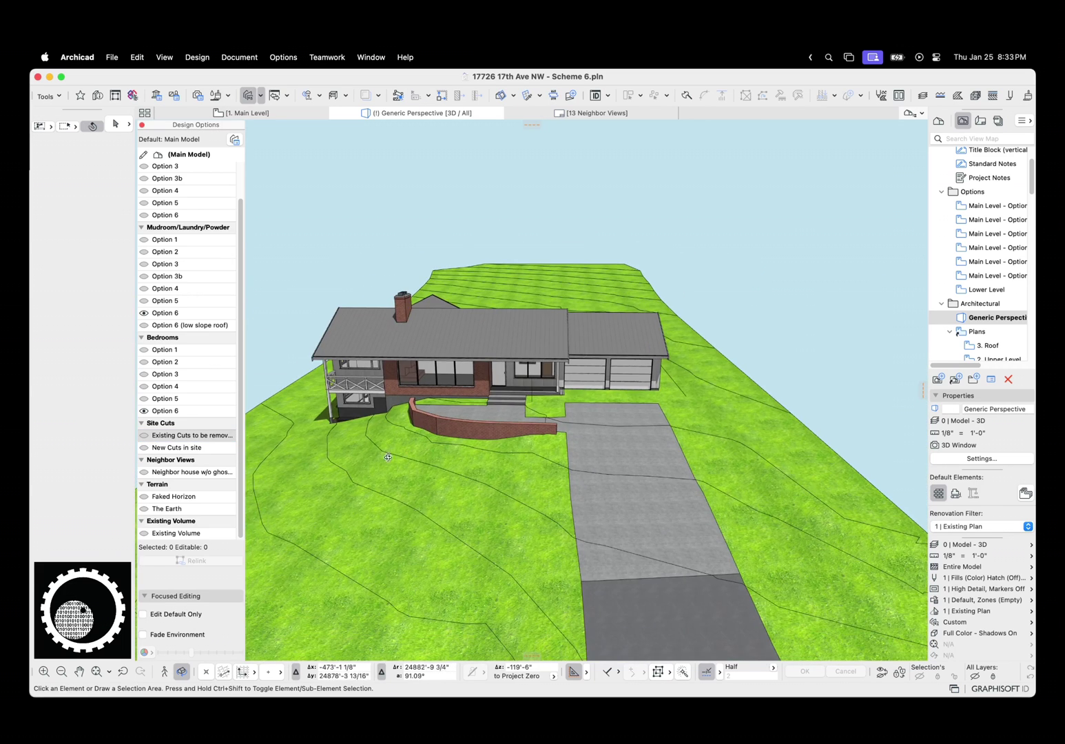
click(144, 449)
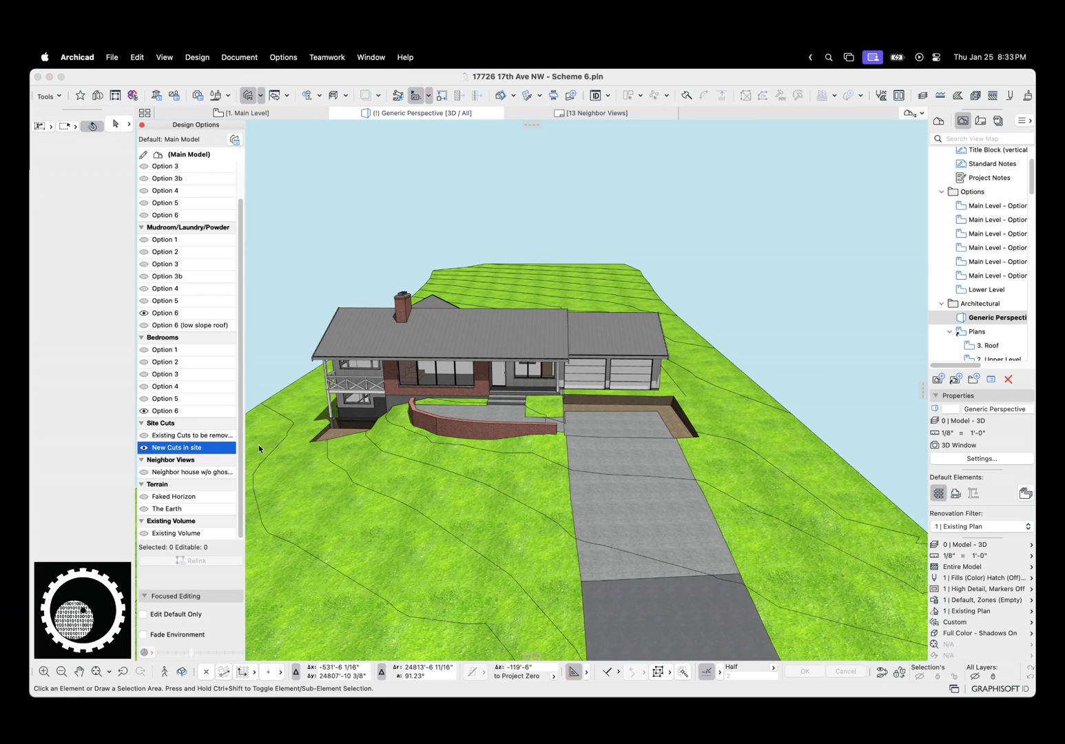
click(425, 270)
click(401, 270)
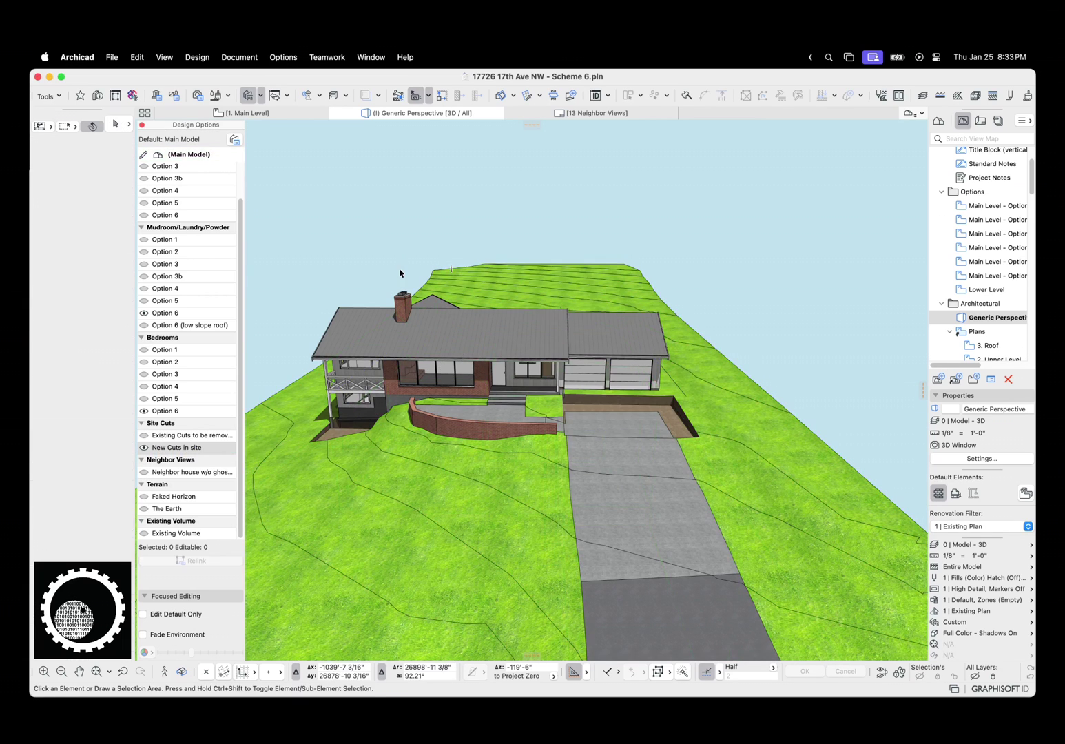
shift+middle_drag(401, 271, 414, 420)
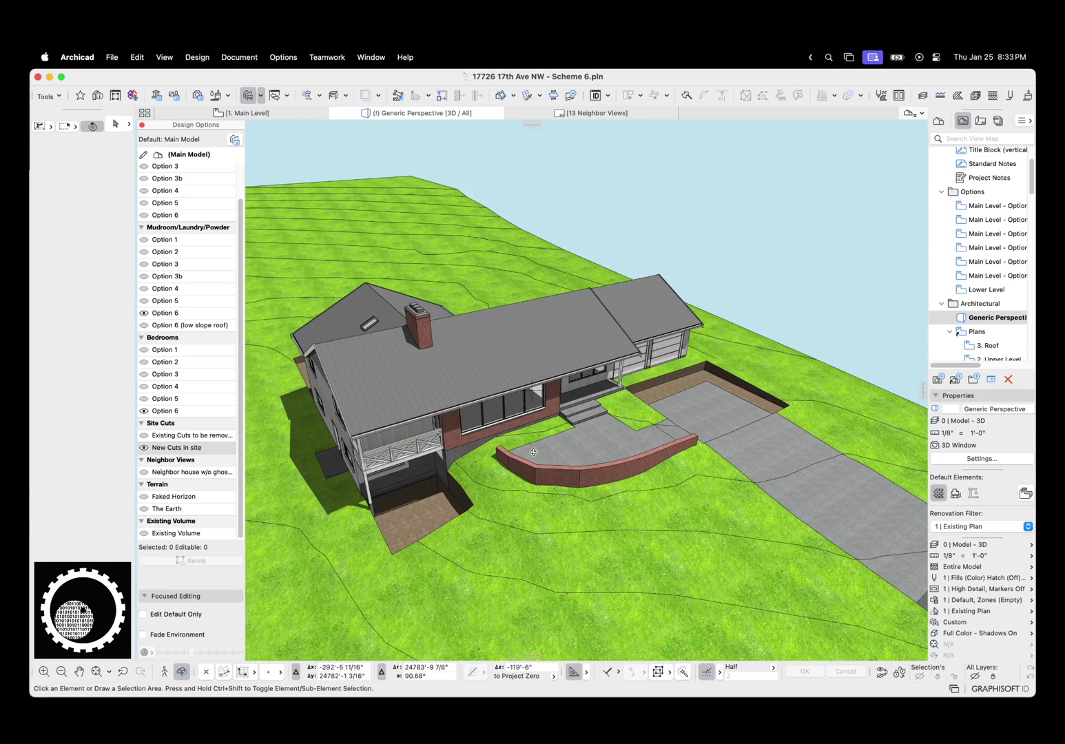
Compare the existing and new site cuts by toggling both Site Cuts options, leaving both hidden
click(144, 447)
click(145, 435)
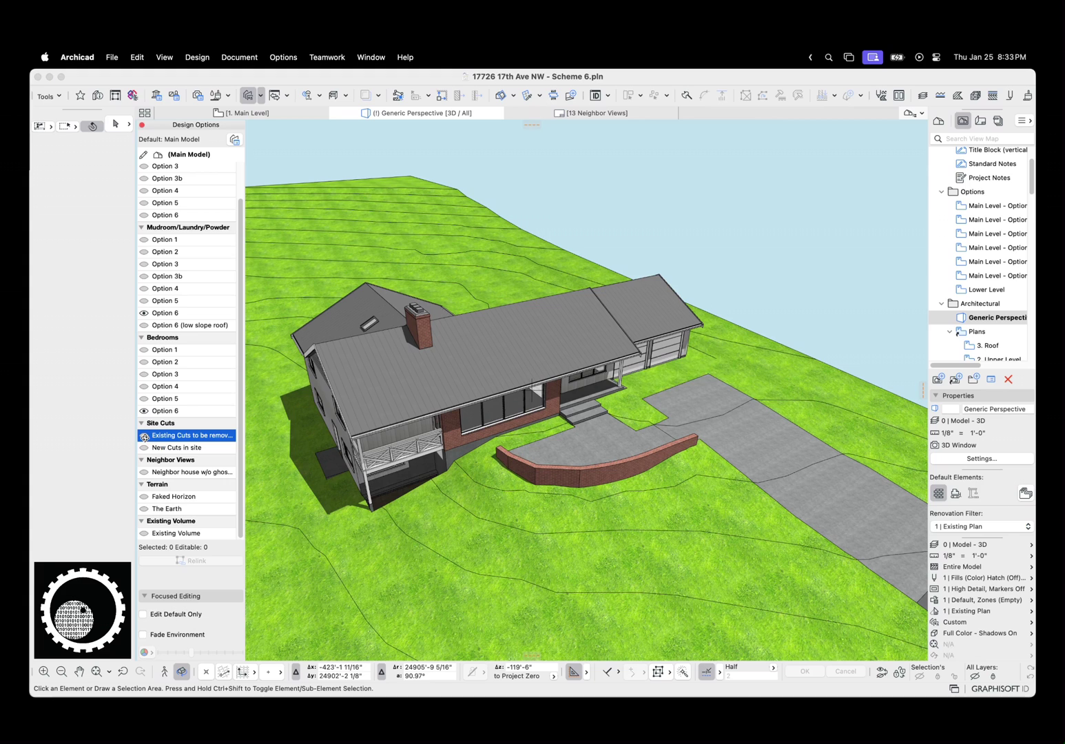
click(145, 435)
click(144, 447)
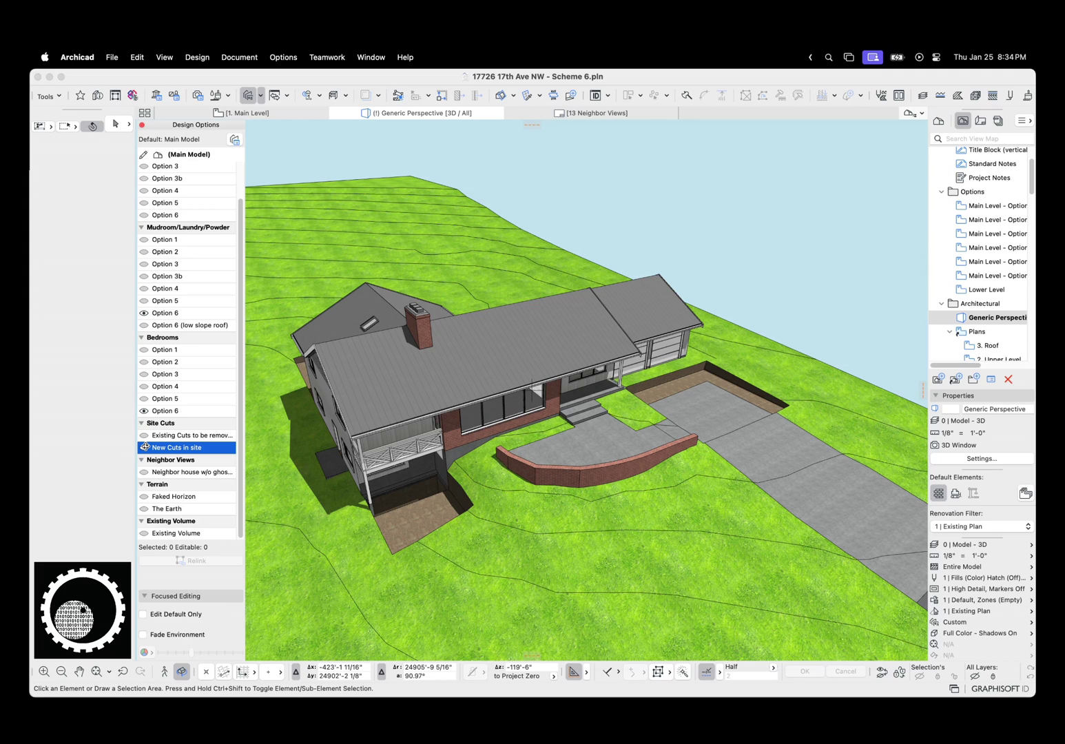
click(144, 448)
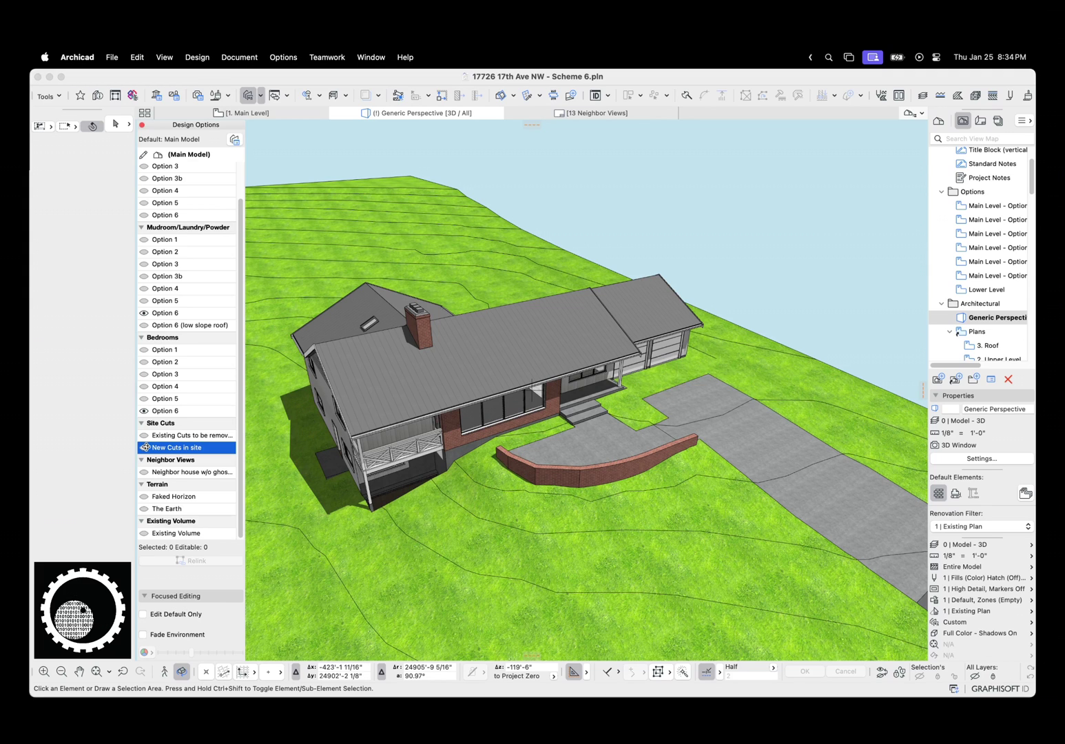
Show the neighbor house option in the Neighbor Views design option set
drag(551, 459, 506, 435)
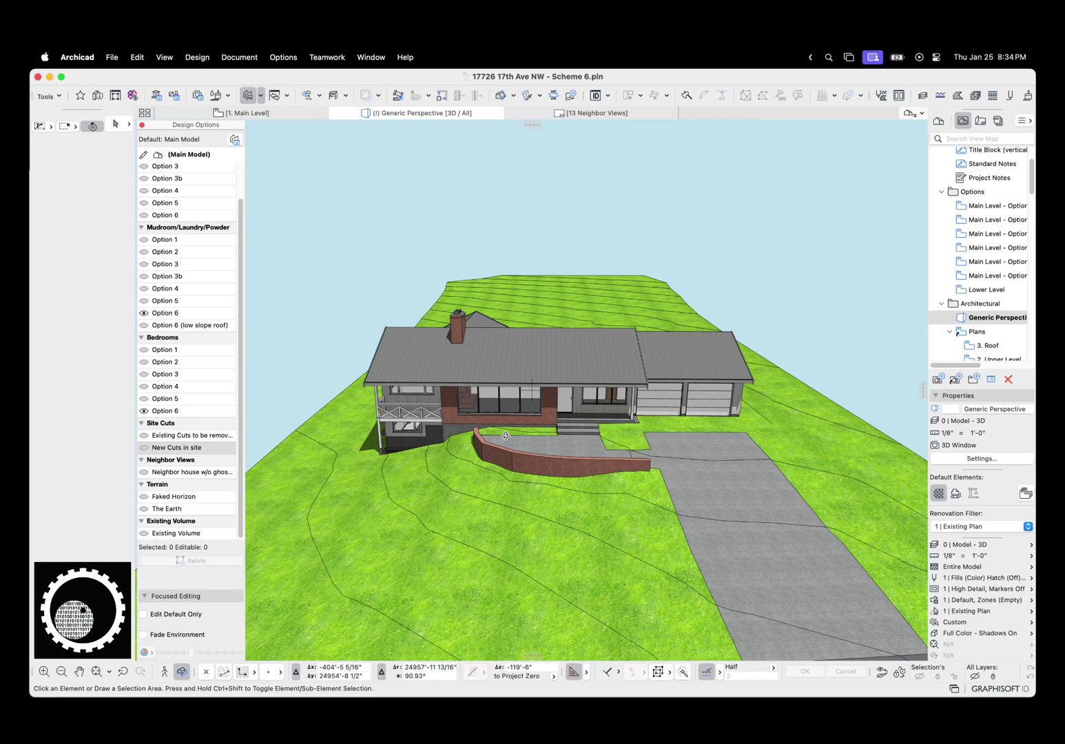
drag(506, 435, 331, 463)
scroll(323, 465, down, 5)
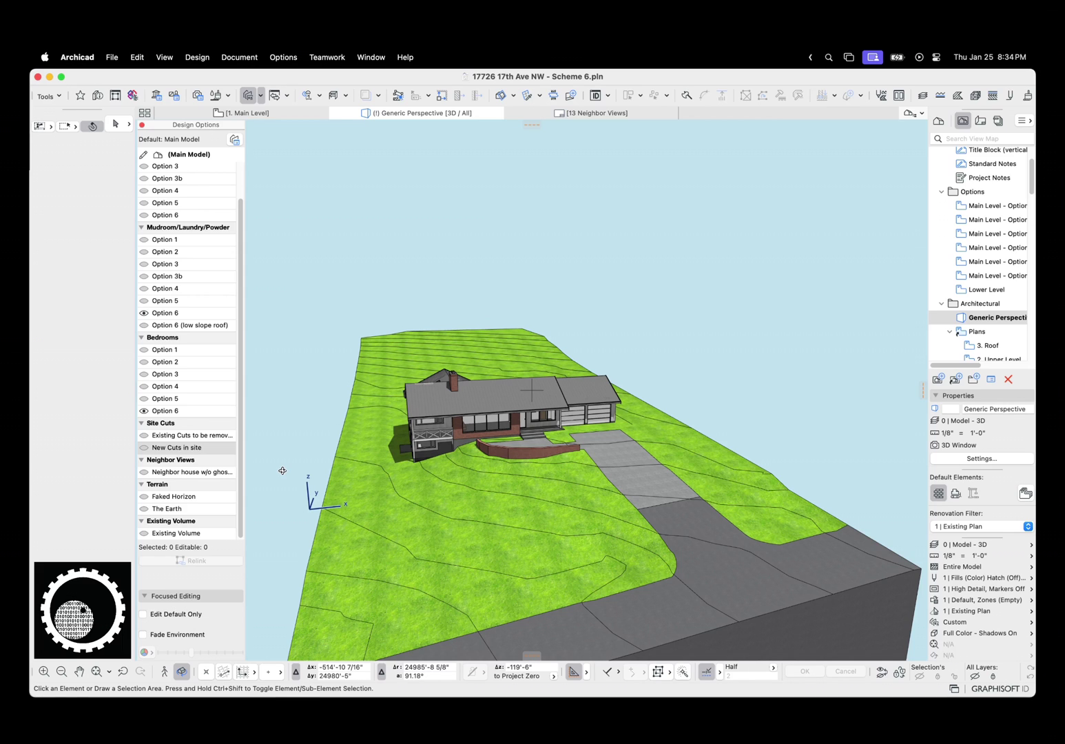
click(146, 476)
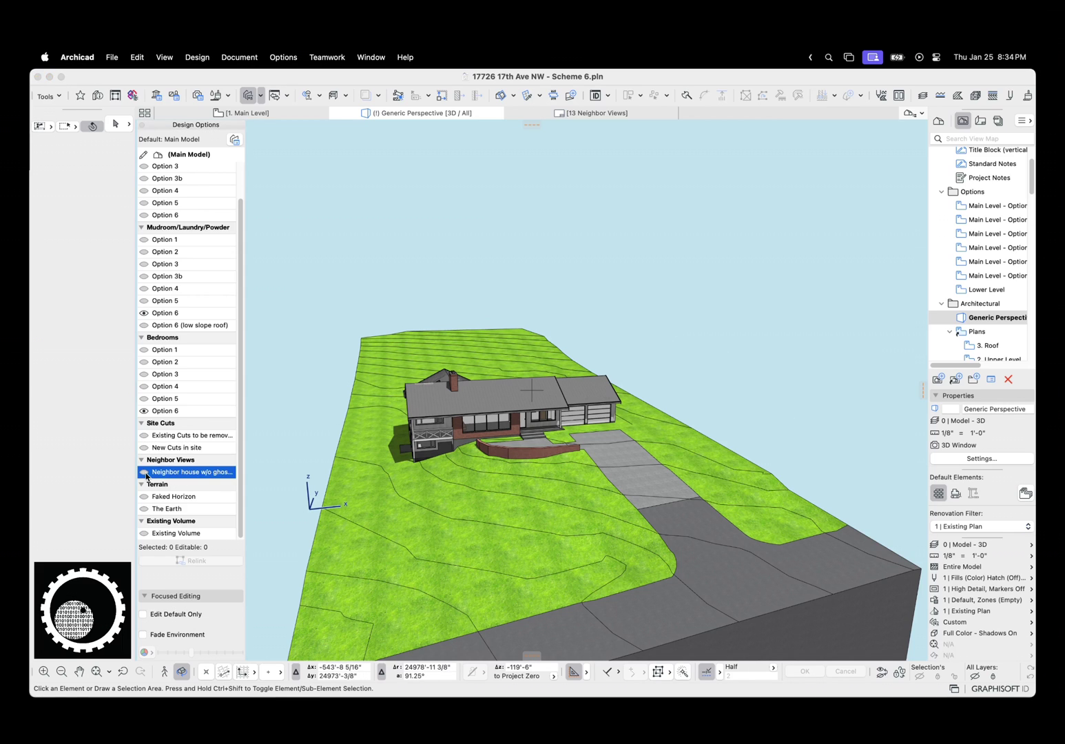
Examine the neighbor's house and sport court beside the main house from above
drag(603, 444, 551, 486)
scroll(714, 379, up, 3)
drag(754, 410, 849, 387)
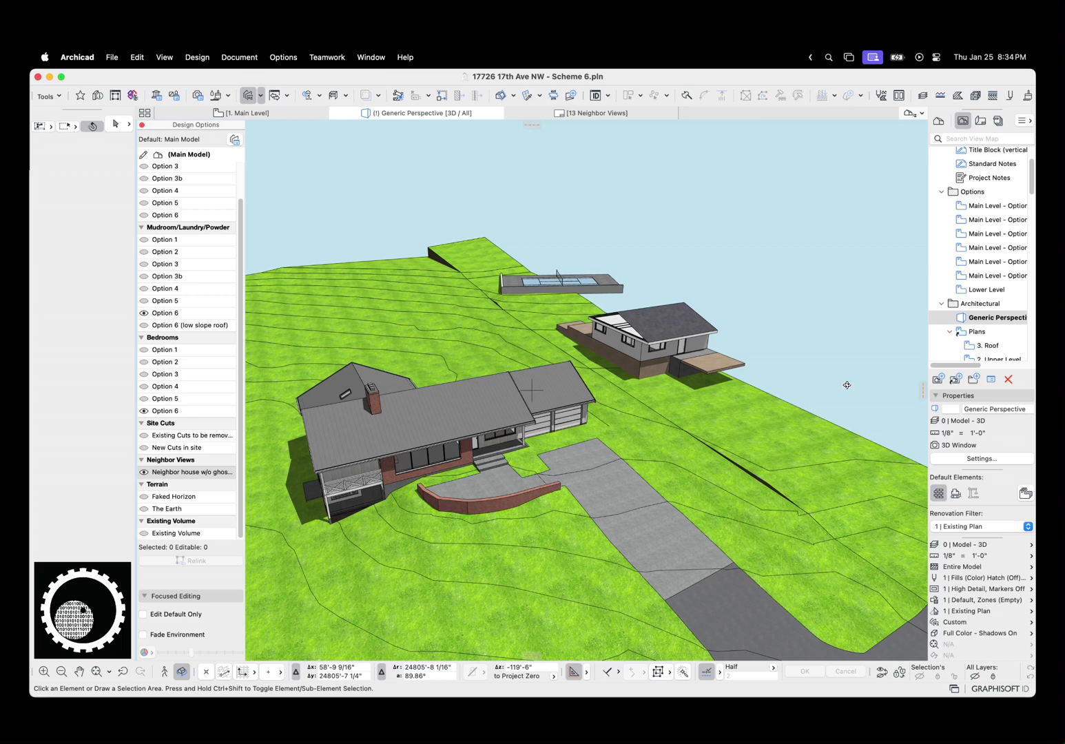
drag(818, 390, 755, 391)
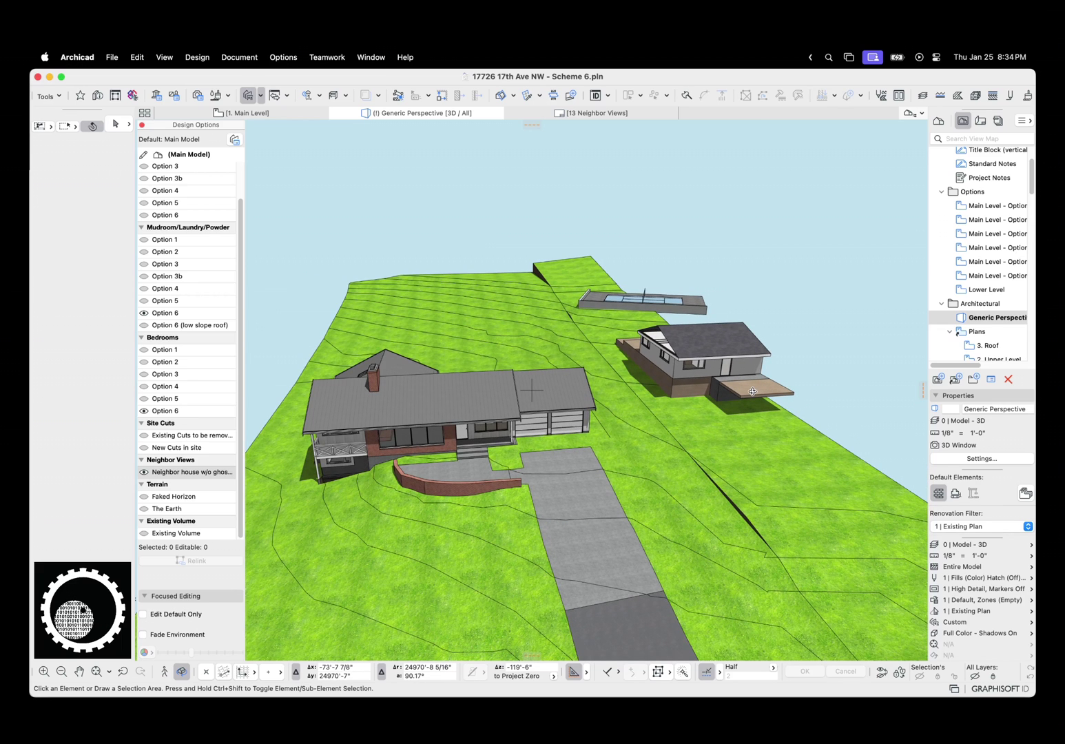
drag(753, 392, 782, 426)
drag(622, 448, 609, 337)
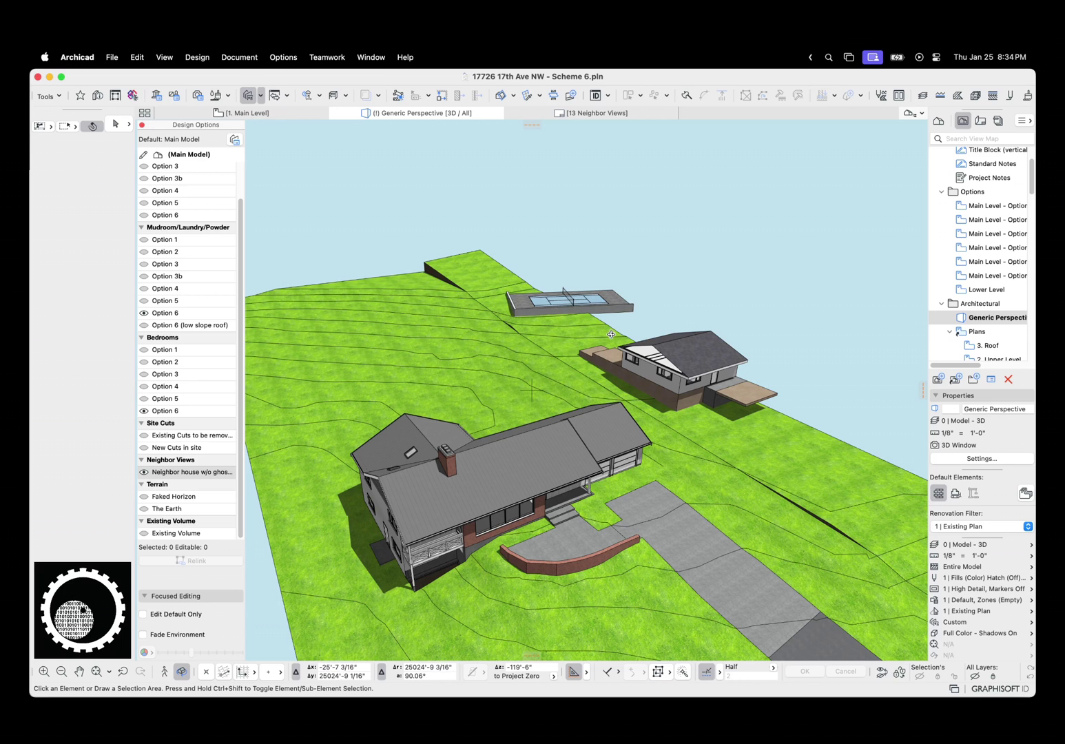
Examine the view of the main house through the neighbor's bedroom window
drag(689, 402, 552, 202)
middle_drag(494, 264, 611, 279)
scroll(610, 343, up, 10)
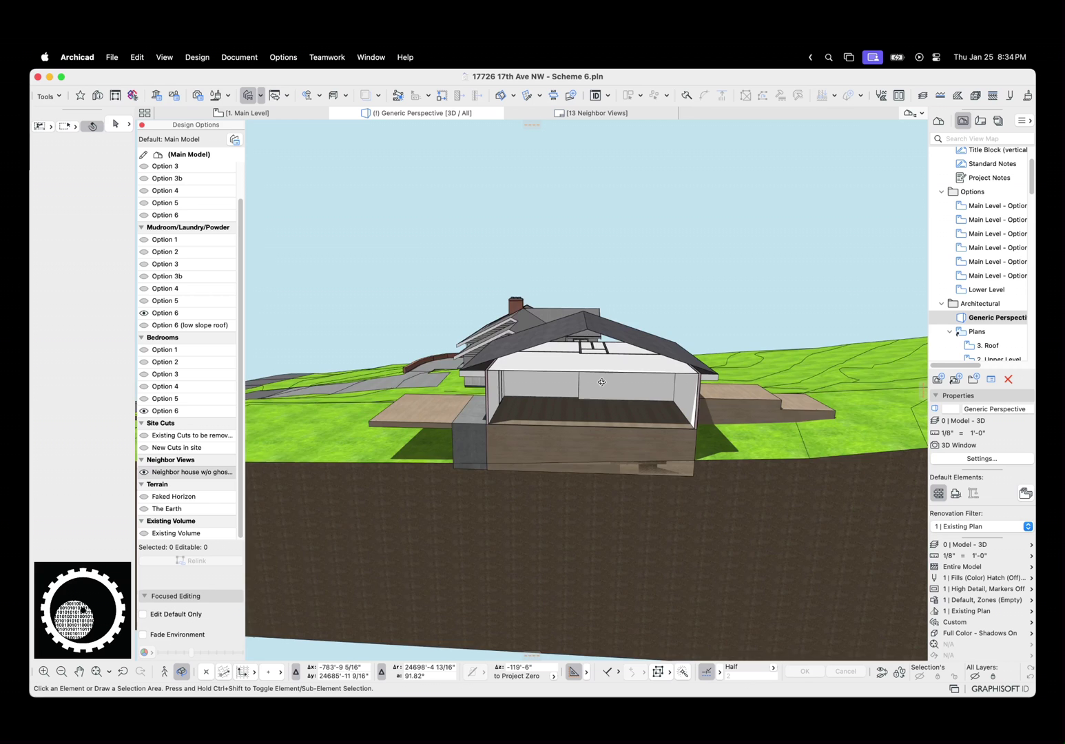
scroll(636, 342, up, 10)
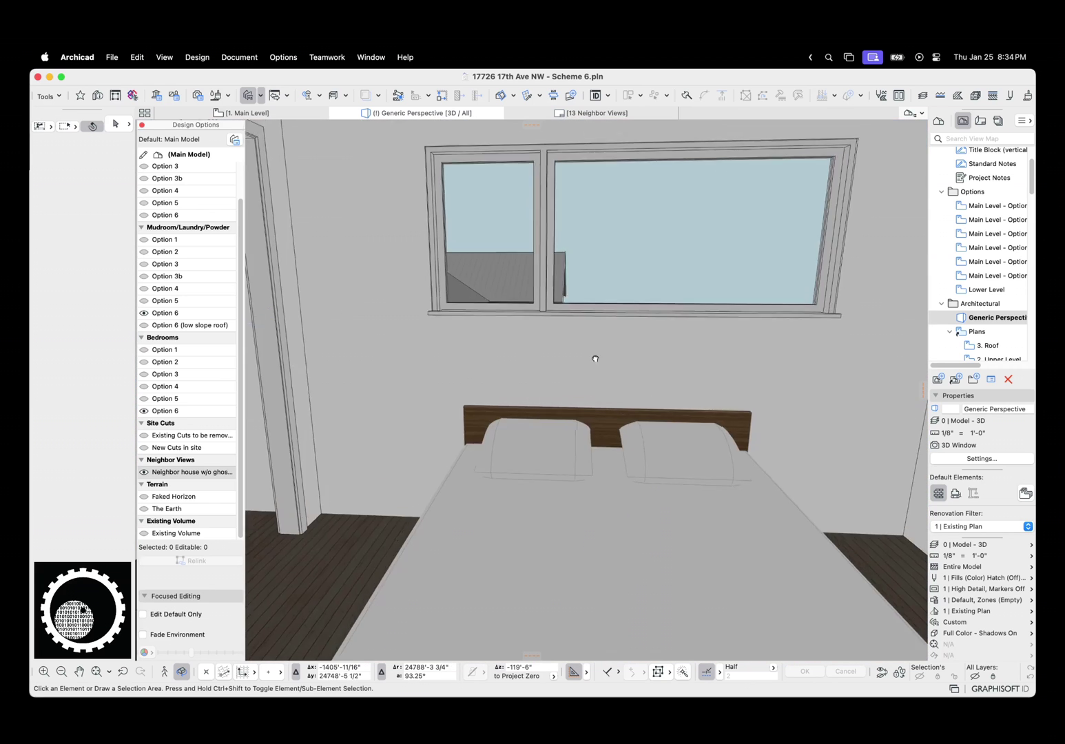
drag(596, 359, 503, 381)
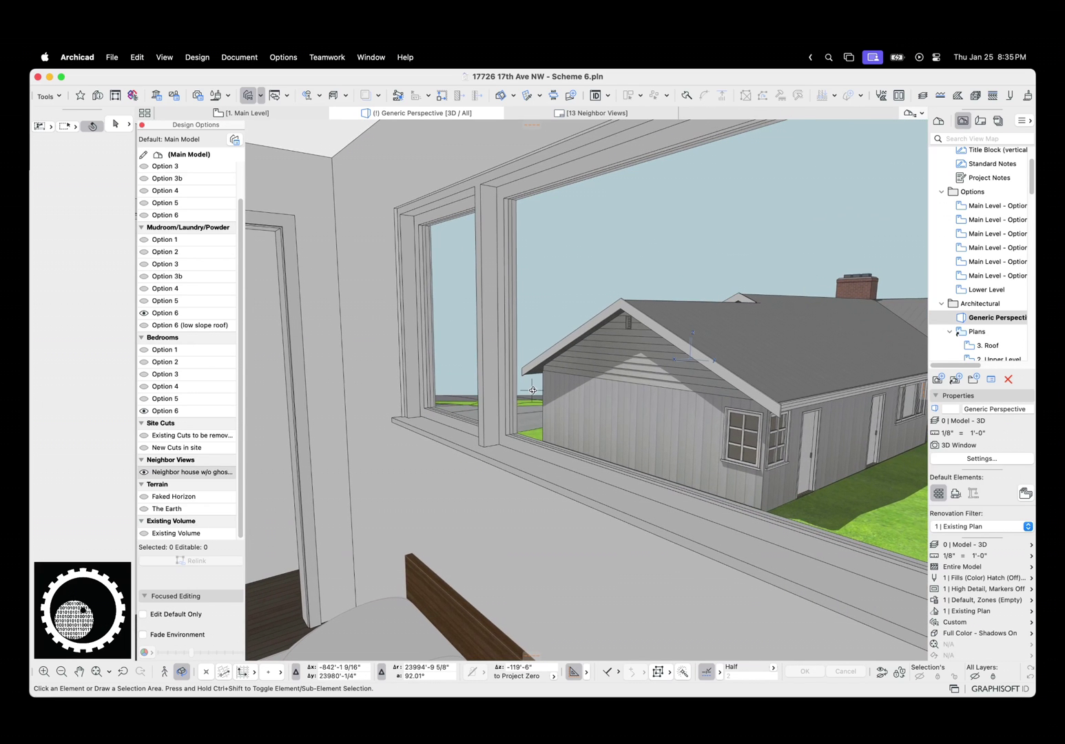
shift+middle_drag(530, 382, 636, 432)
Make The Earth in the Terrain set the default design option for editing
scroll(635, 432, down, 10)
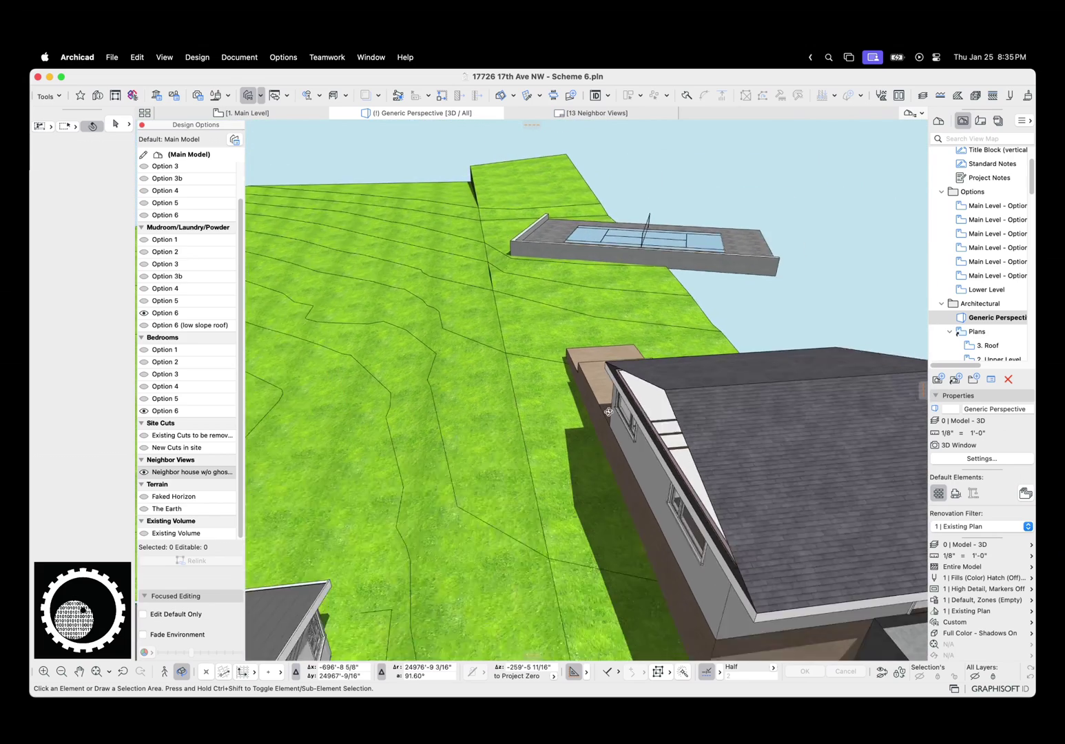
shift+middle_drag(562, 222, 528, 388)
click(180, 509)
double_click(181, 509)
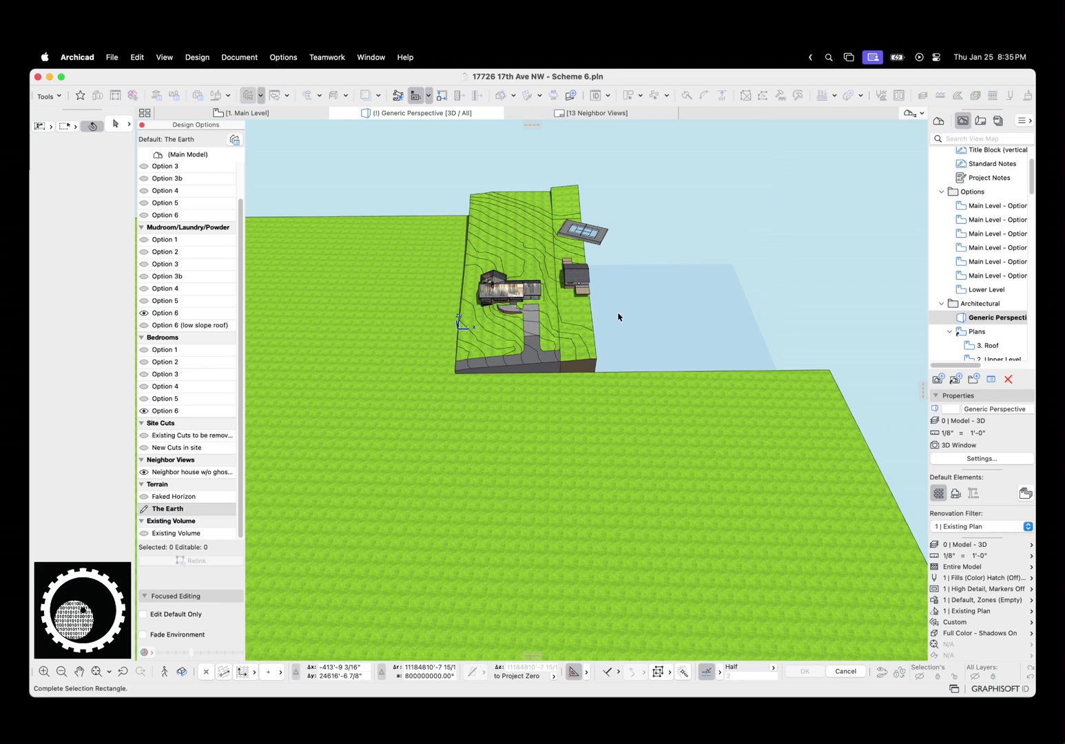
click(619, 325)
Examine the full extent of the surrounding terrain, water and distant land from above and at low level
shift+middle_drag(619, 326, 562, 361)
scroll(572, 330, down, 5)
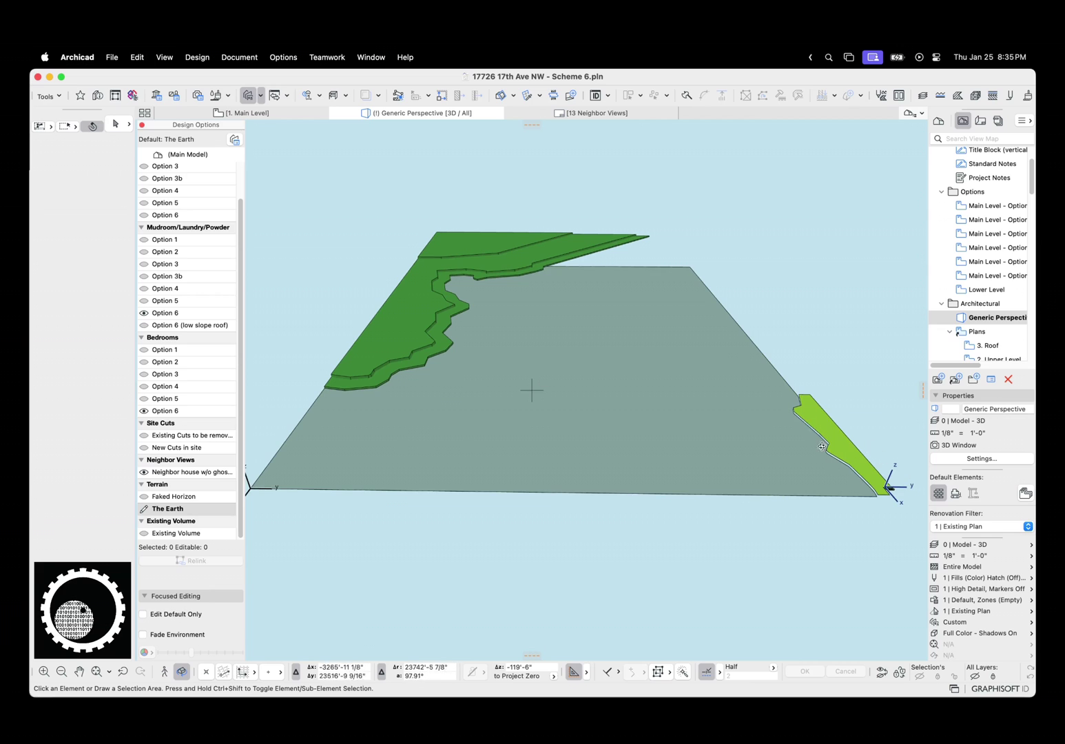
middle_drag(884, 487, 848, 483)
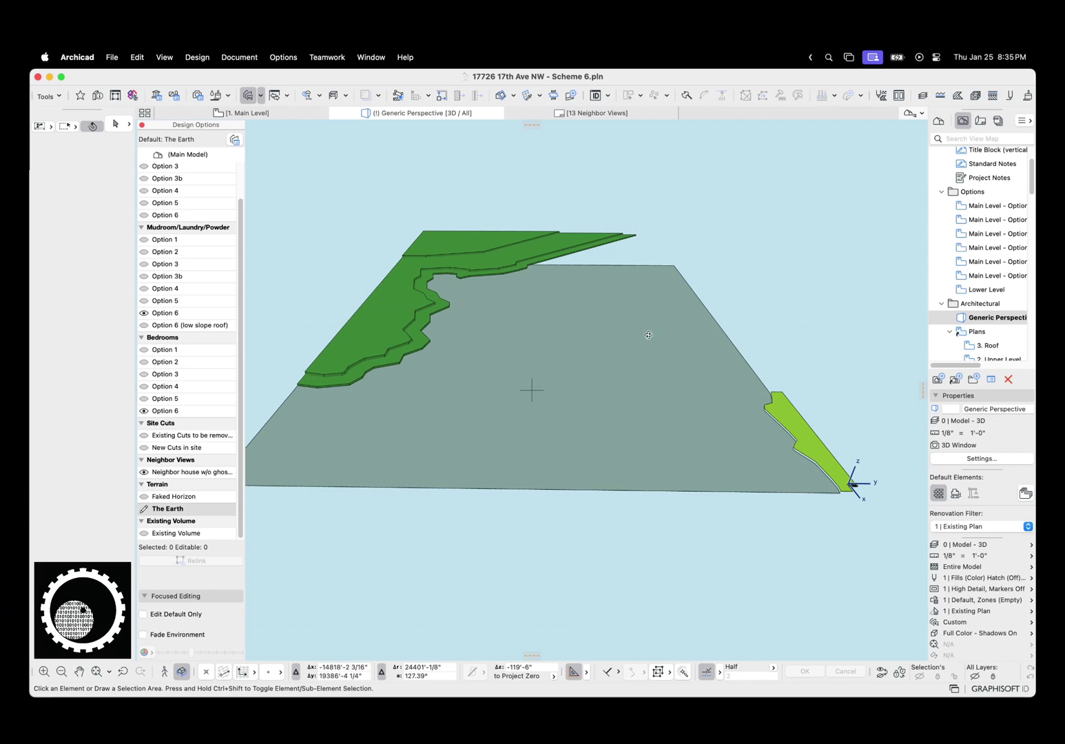
shift+middle_drag(626, 308, 667, 428)
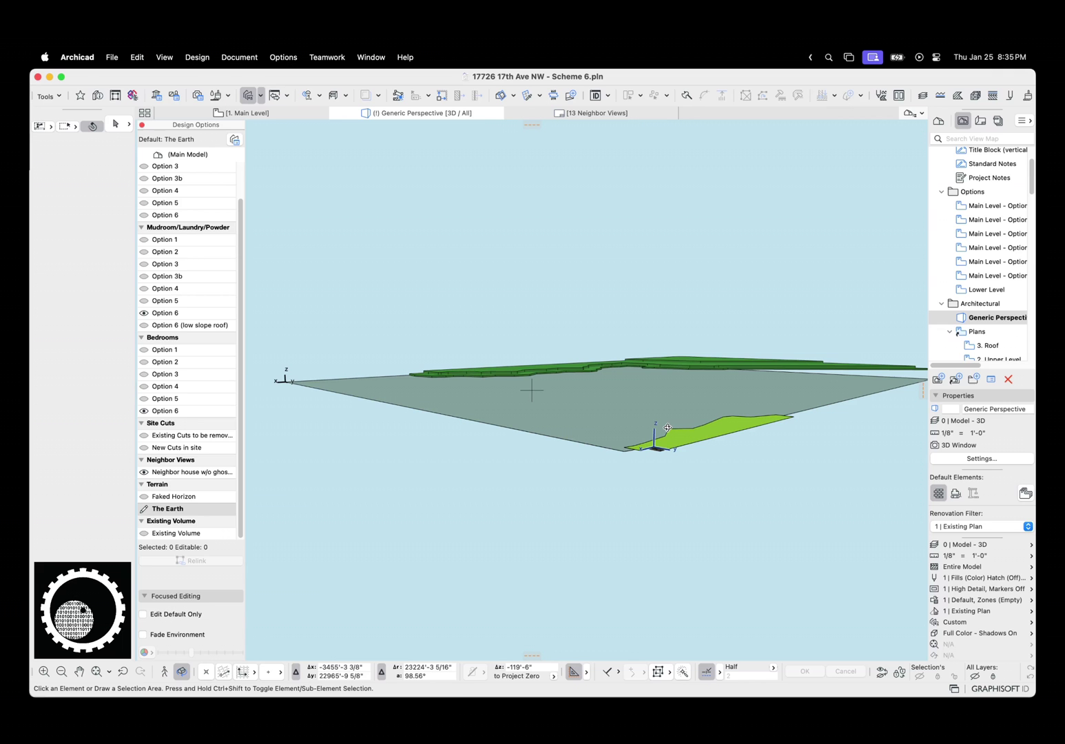
Examine the main house against the modeled water and far shoreline from the neighbor's bedroom
scroll(667, 428, up, 5)
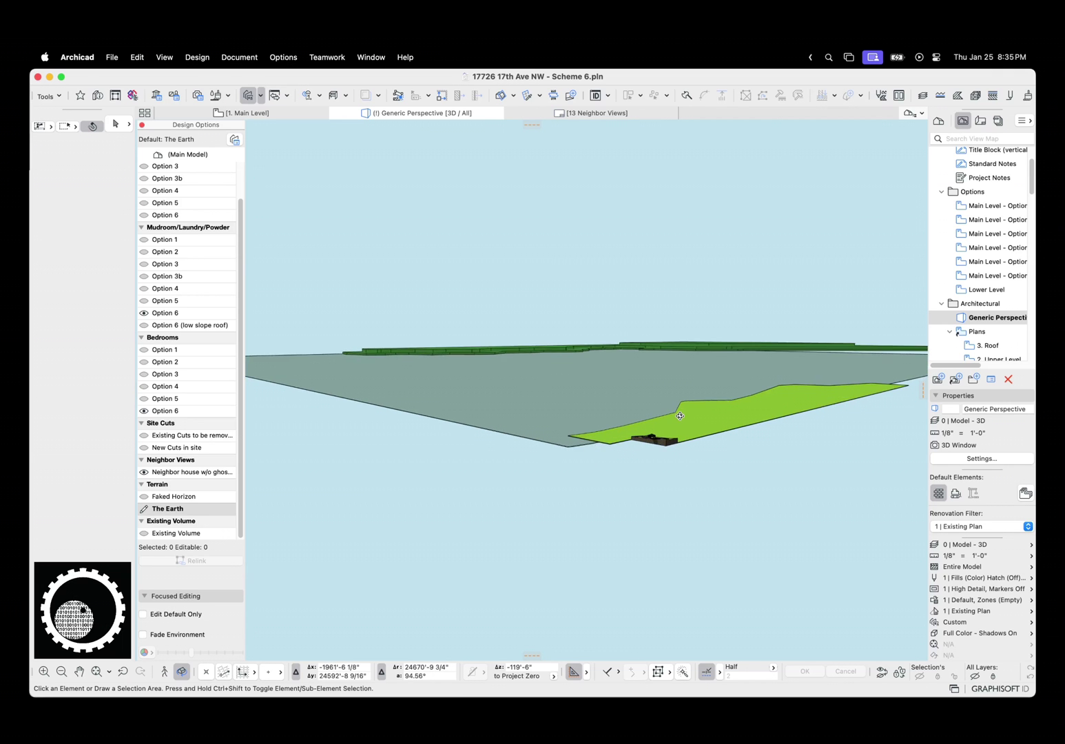
scroll(651, 441, up, 6)
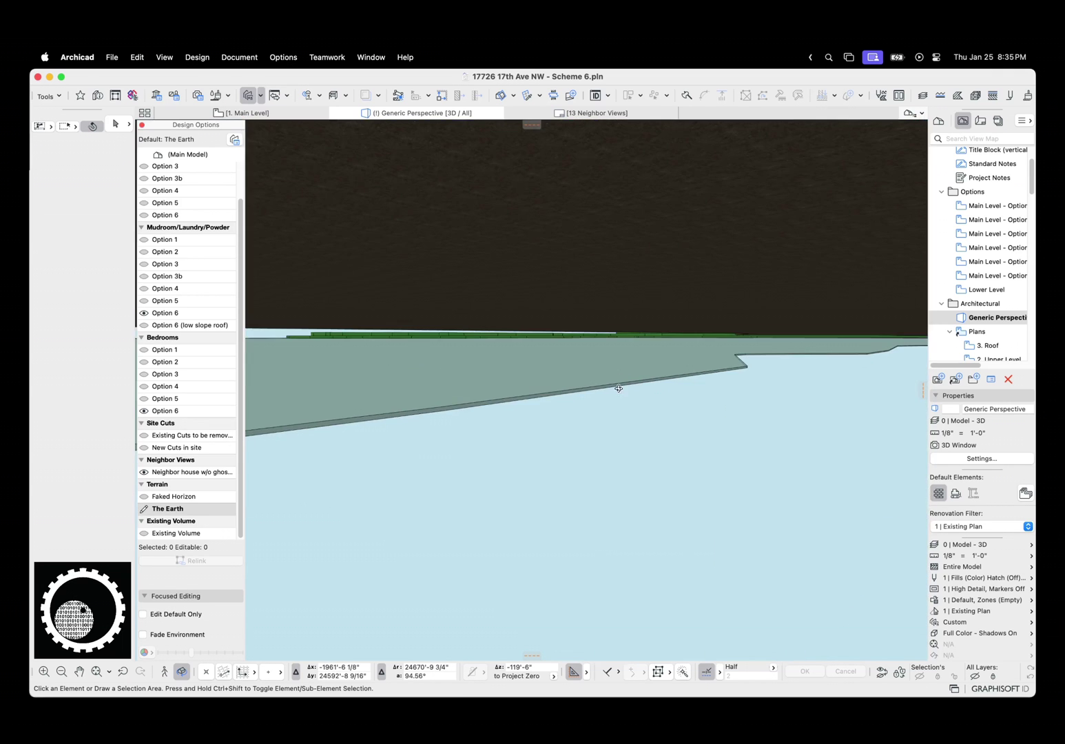
scroll(609, 405, up, 8)
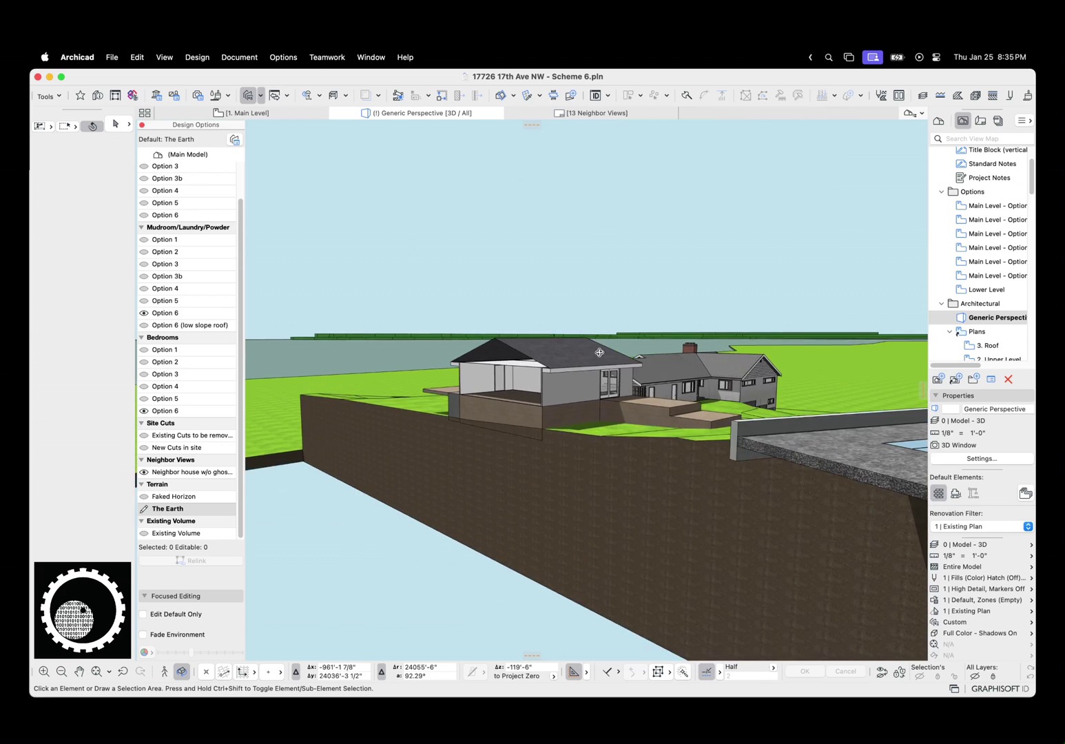
scroll(599, 390, up, 6)
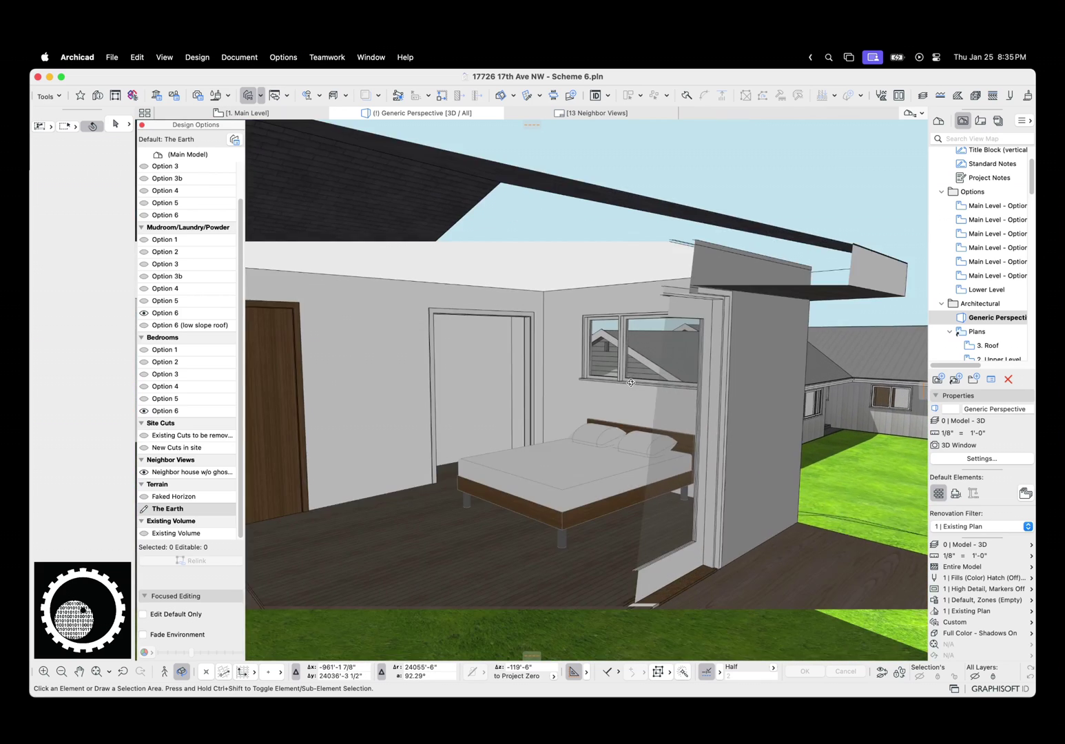
scroll(606, 383, up, 5)
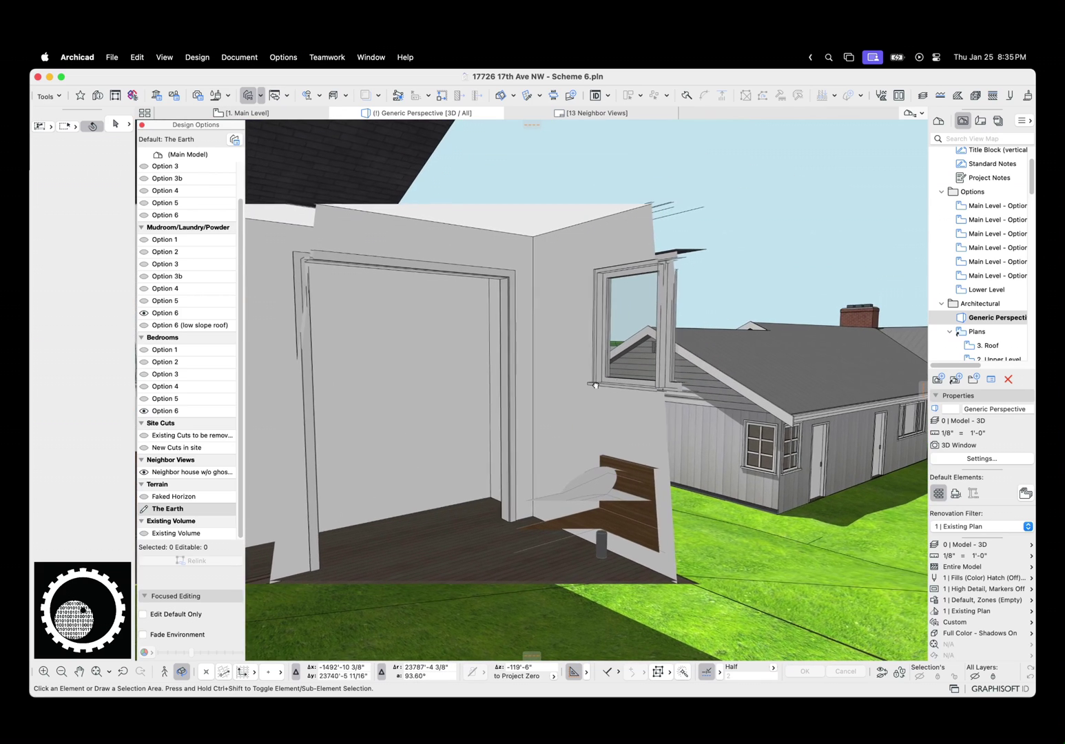
scroll(633, 383, up, 5)
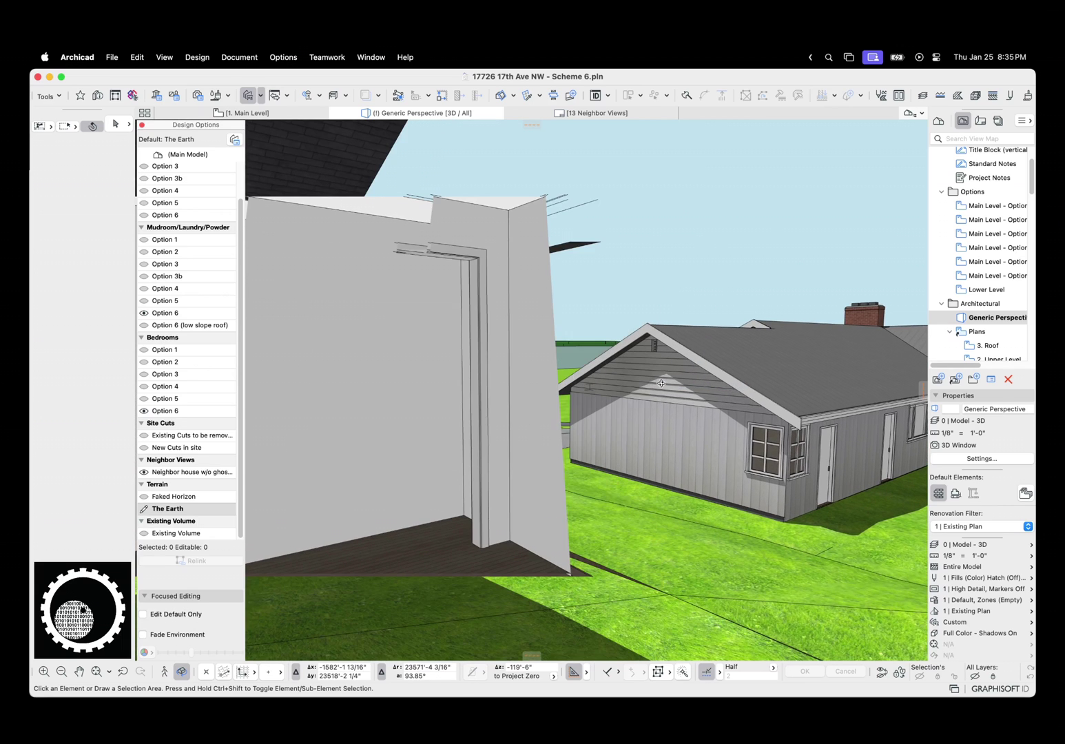
middle_drag(634, 388, 602, 391)
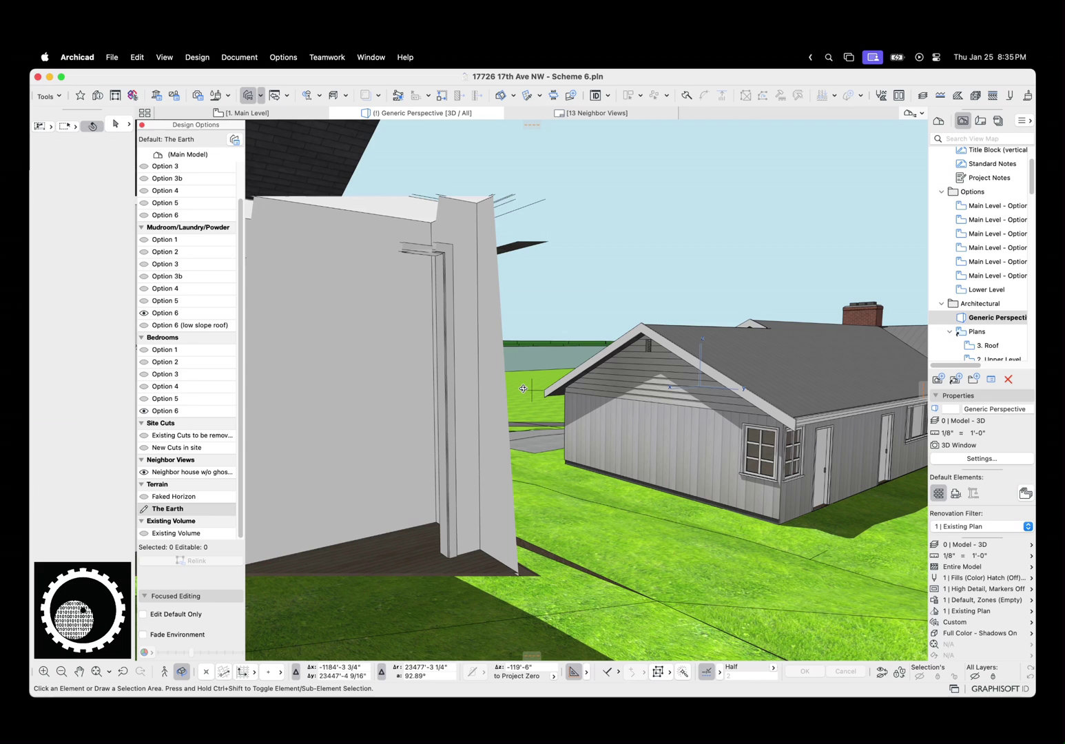
Make Faked Horizon the default Terrain option and examine its ground and backdrop from the neighbor's bedroom and from above
double_click(186, 497)
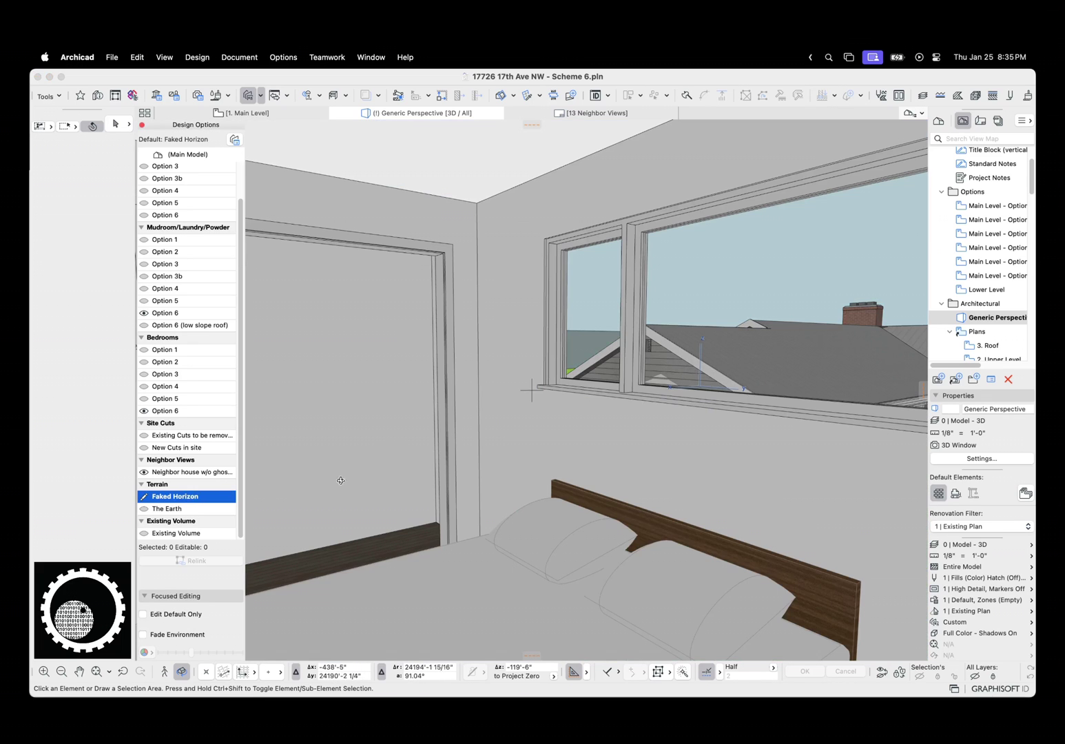
drag(451, 452, 492, 443)
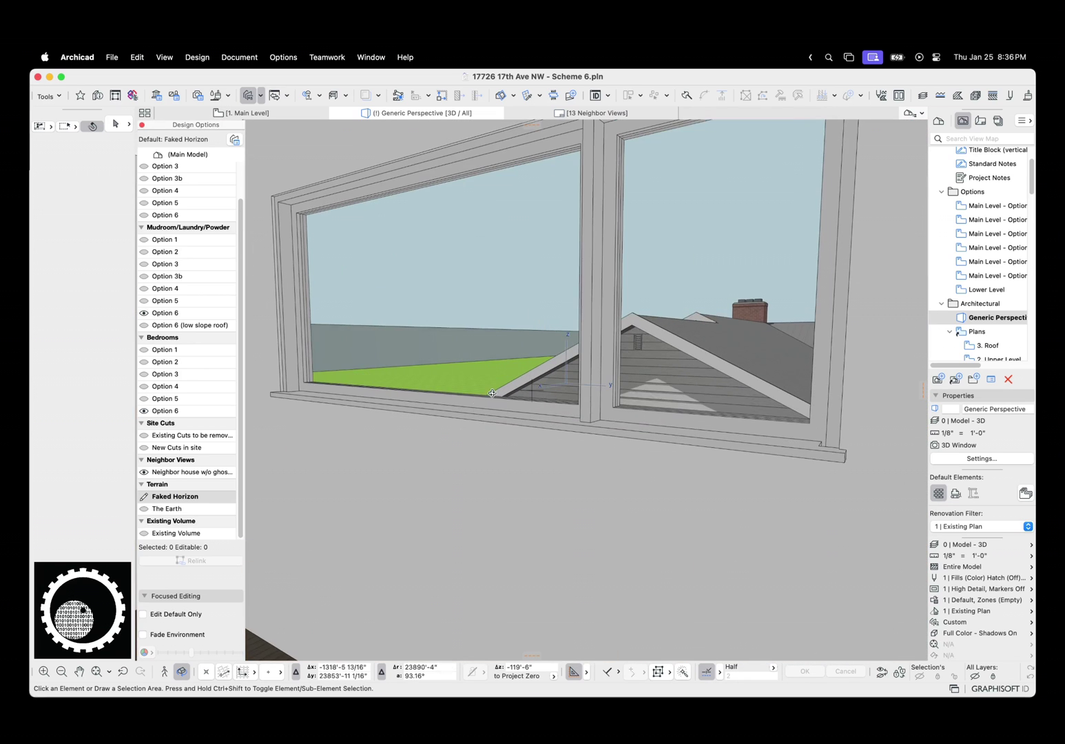
drag(492, 393, 624, 413)
middle_drag(716, 261, 214, 439)
middle_drag(562, 330, 492, 397)
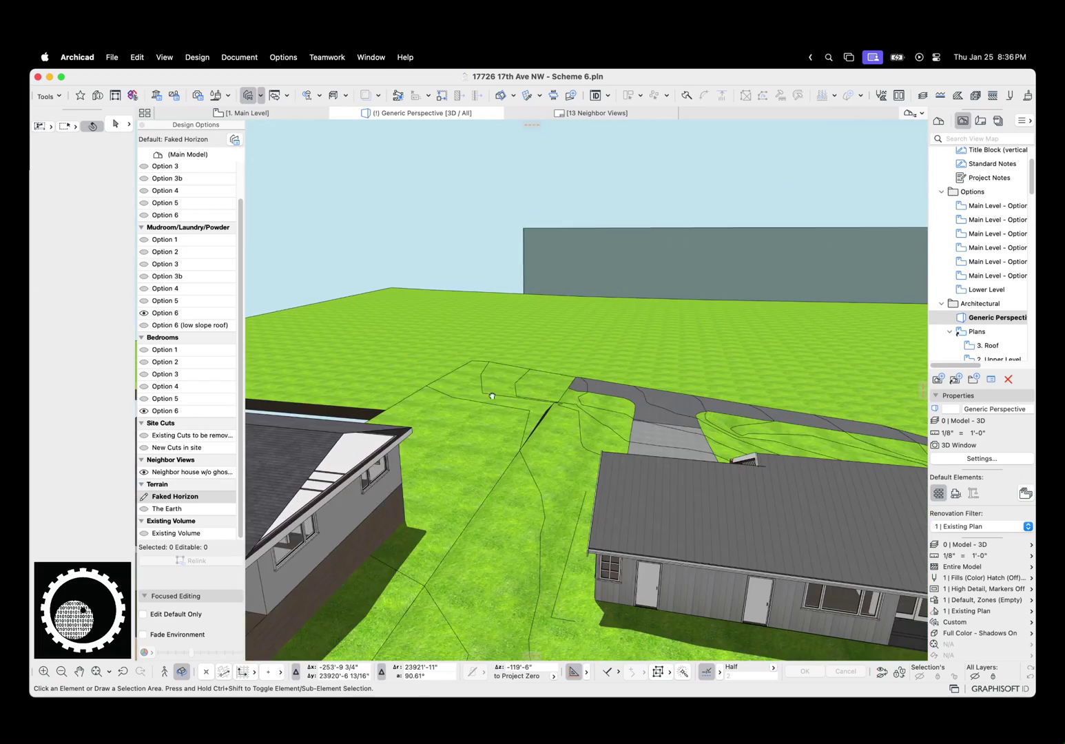
scroll(492, 396, down, 15)
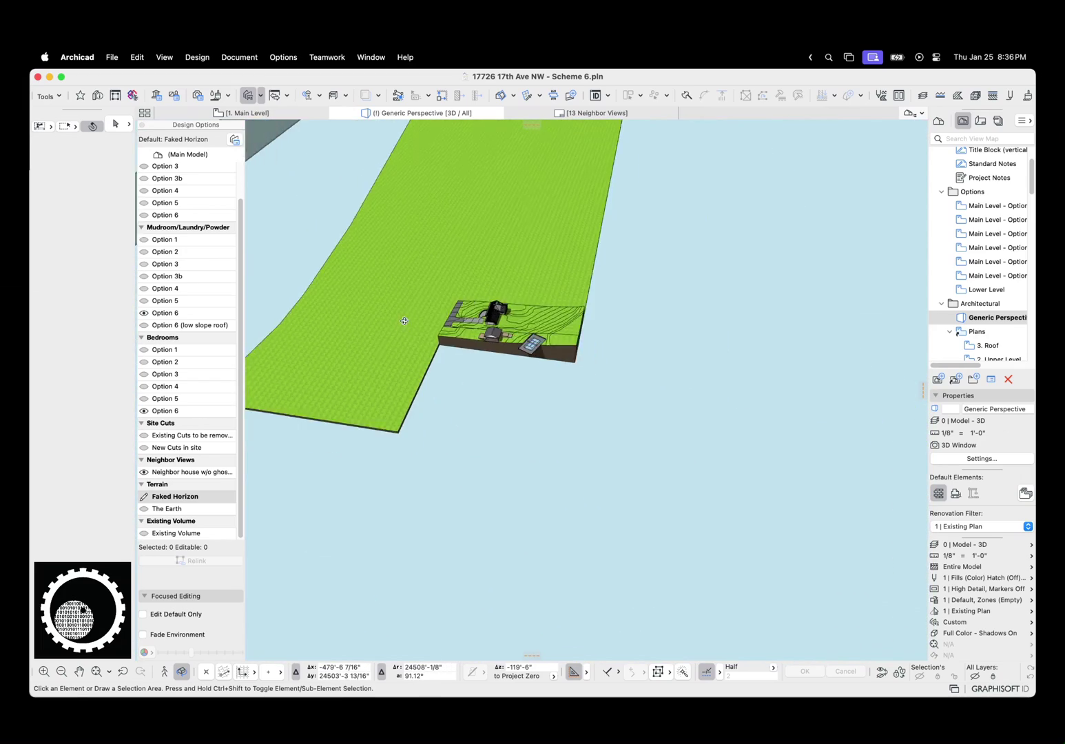
drag(404, 321, 497, 305)
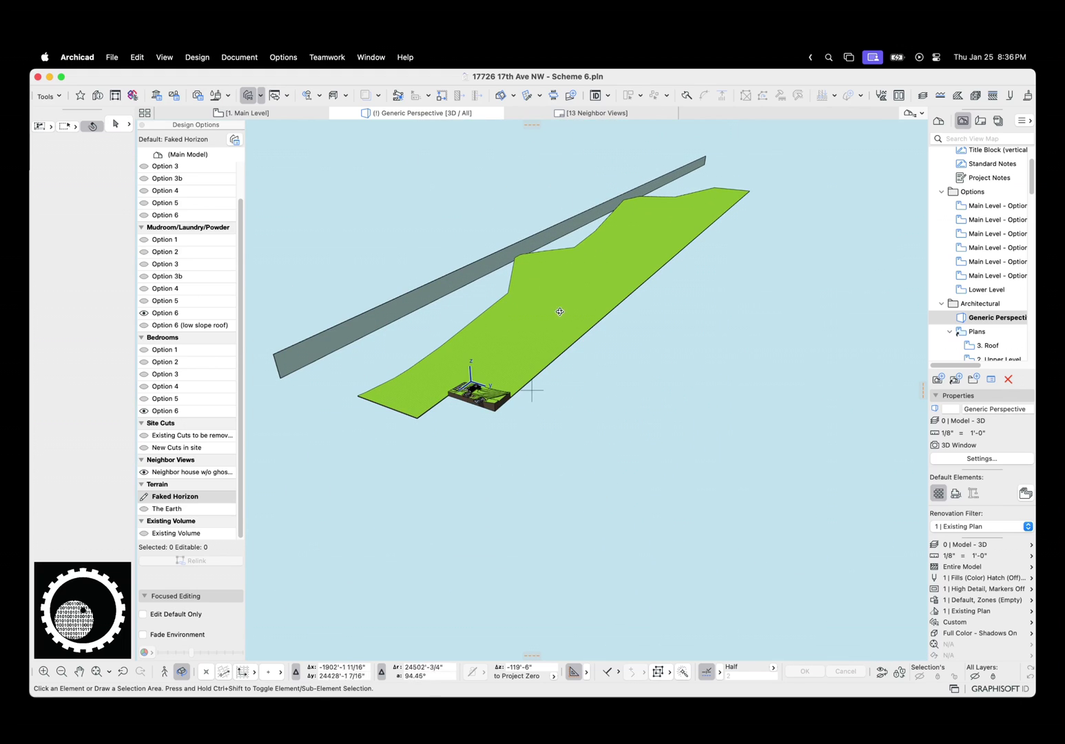
Open the 1 Camera and 2 Camera neighbor views under Scheme 6, making The Earth the default Terrain option in each
scroll(978, 312, down, 2)
scroll(982, 313, down, 10)
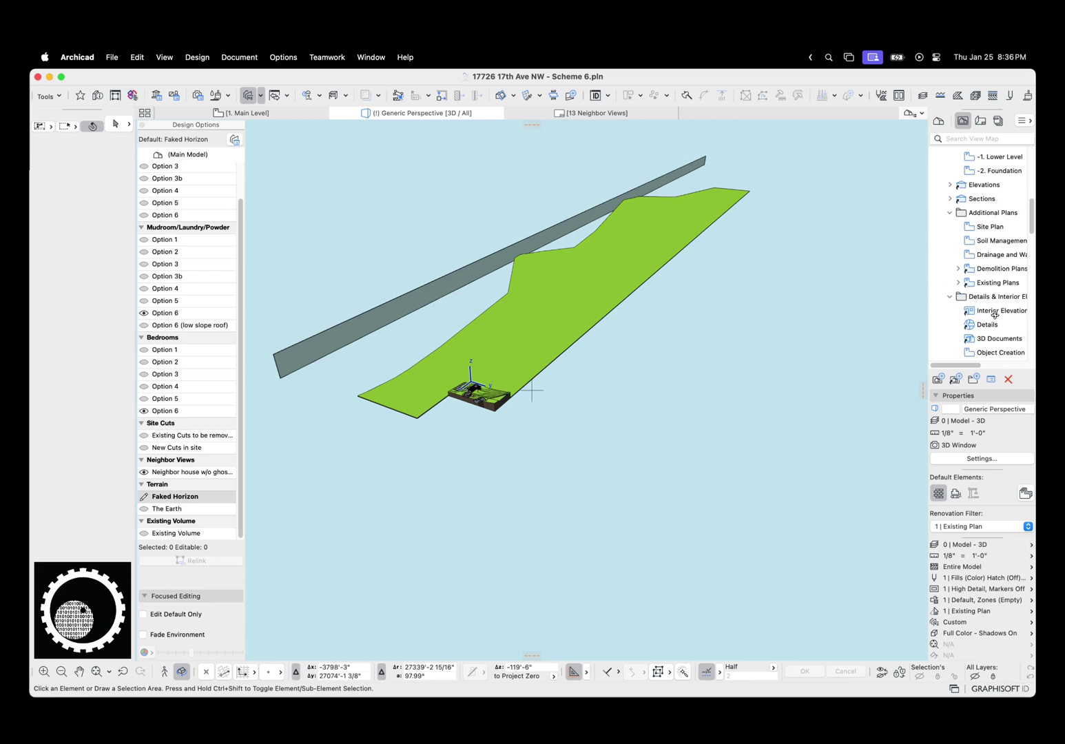
scroll(998, 283, down, 10)
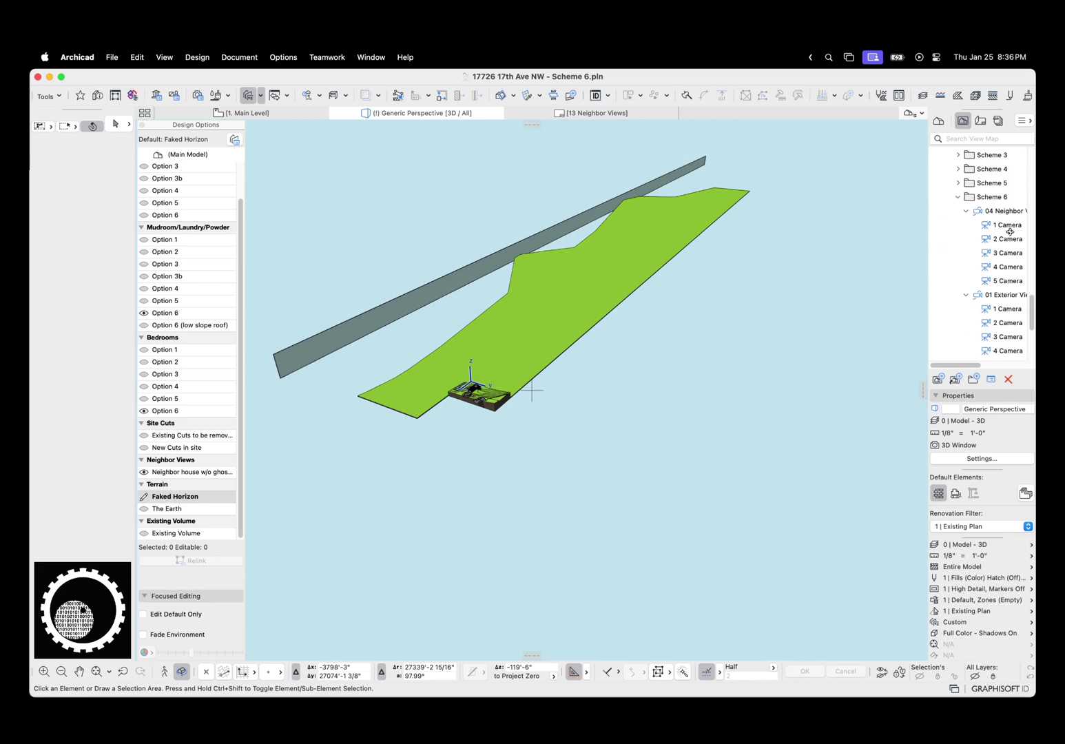
double_click(1007, 225)
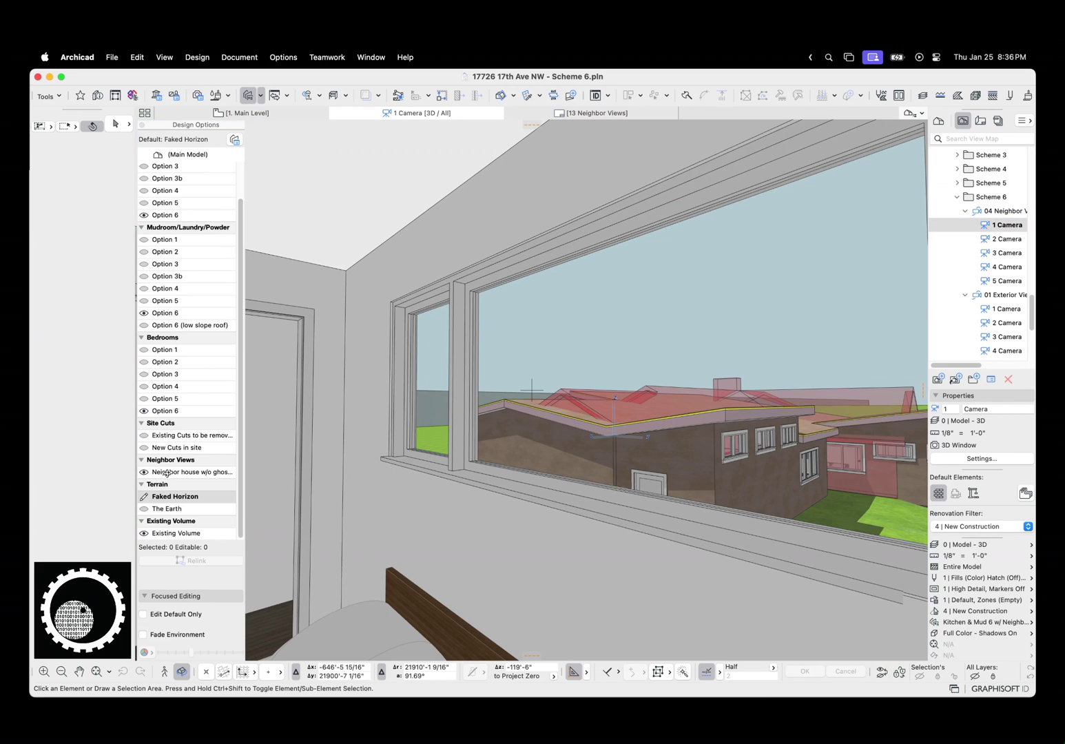
click(167, 508)
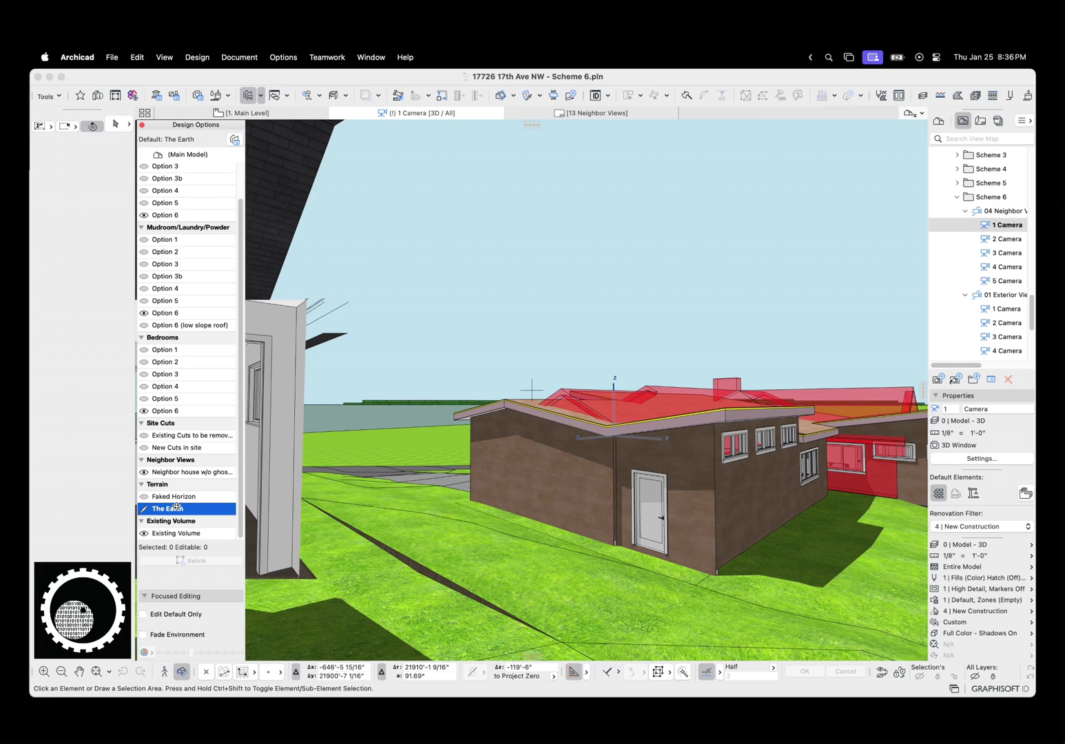
double_click(1008, 239)
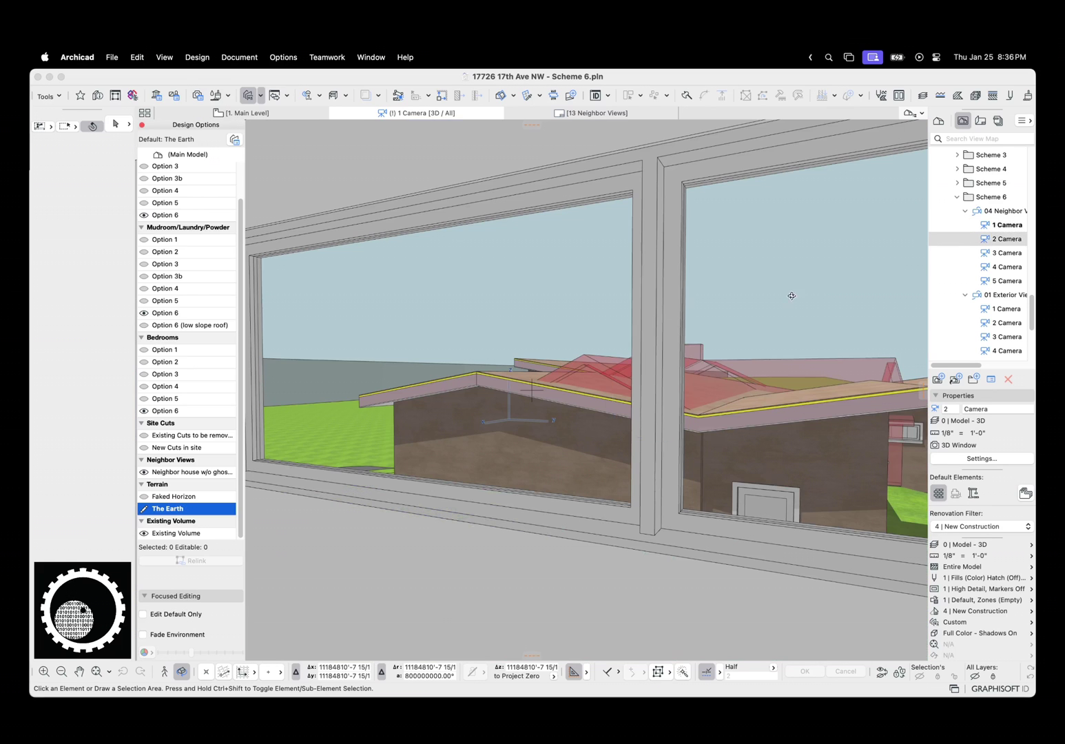
click(160, 508)
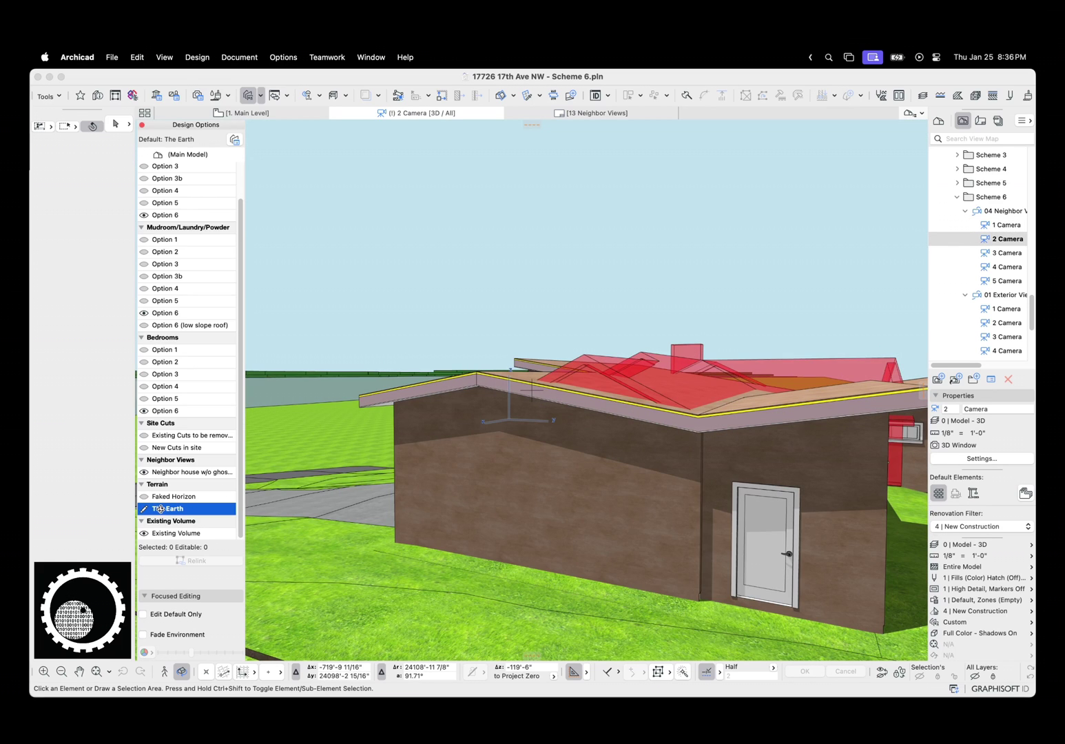
Open the 5 Camera neighbor view and compare Faked Horizon with The Earth, leaving The Earth as the default Terrain option
double_click(1007, 280)
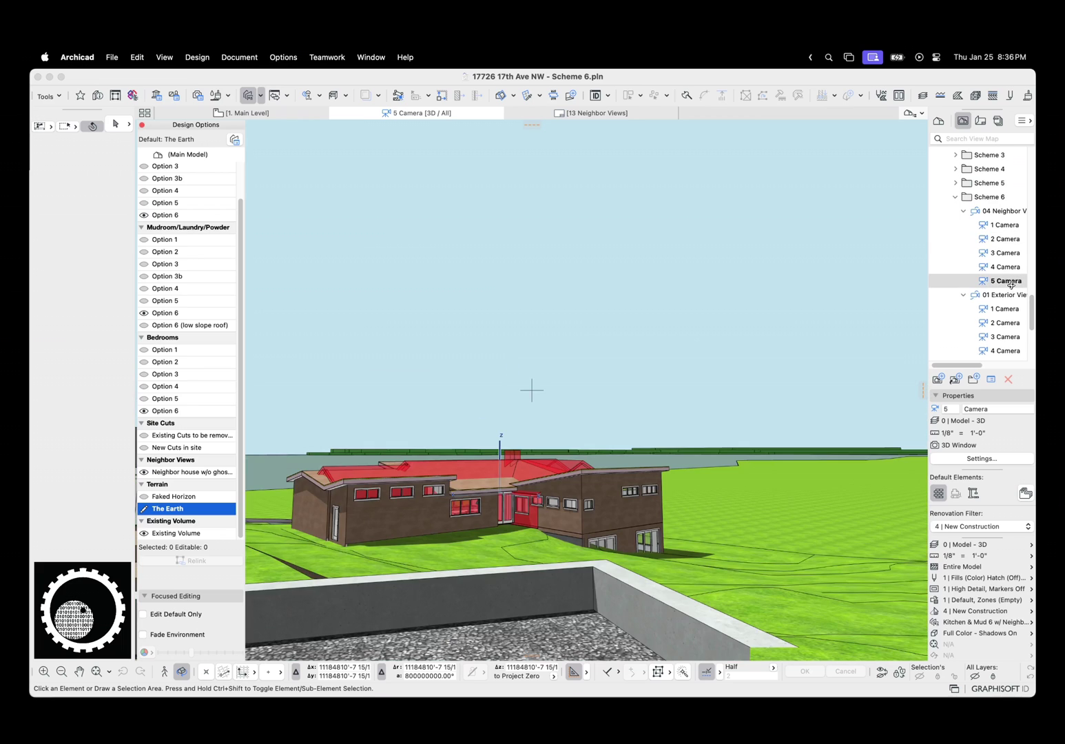
click(177, 495)
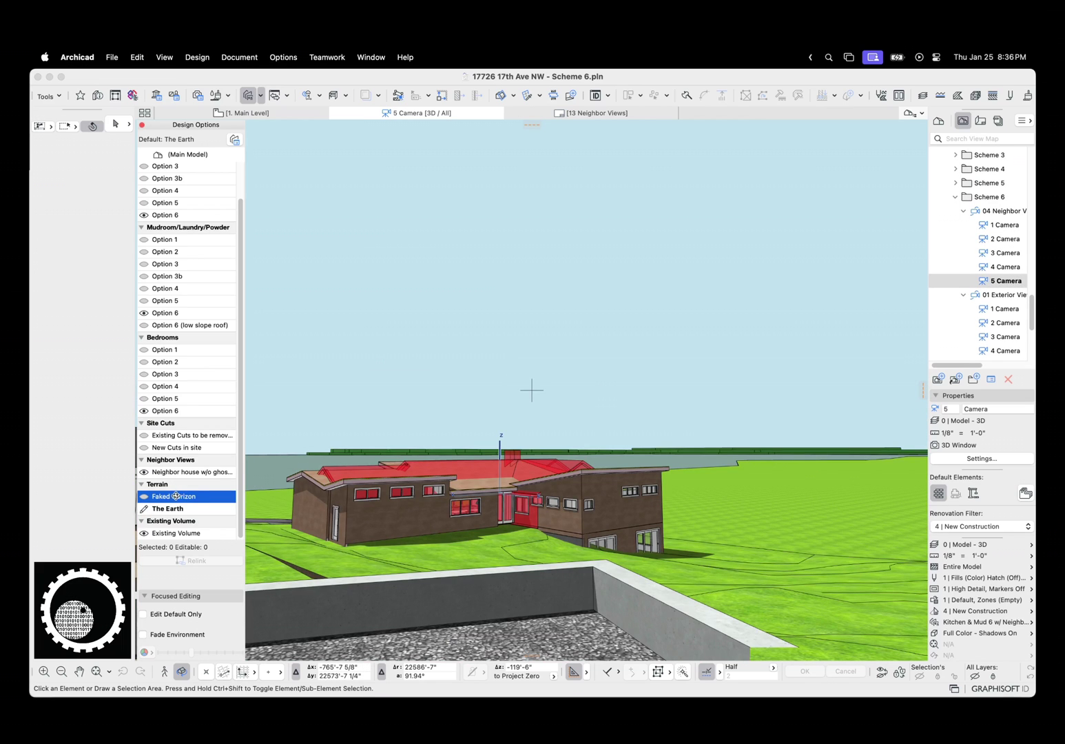
double_click(172, 496)
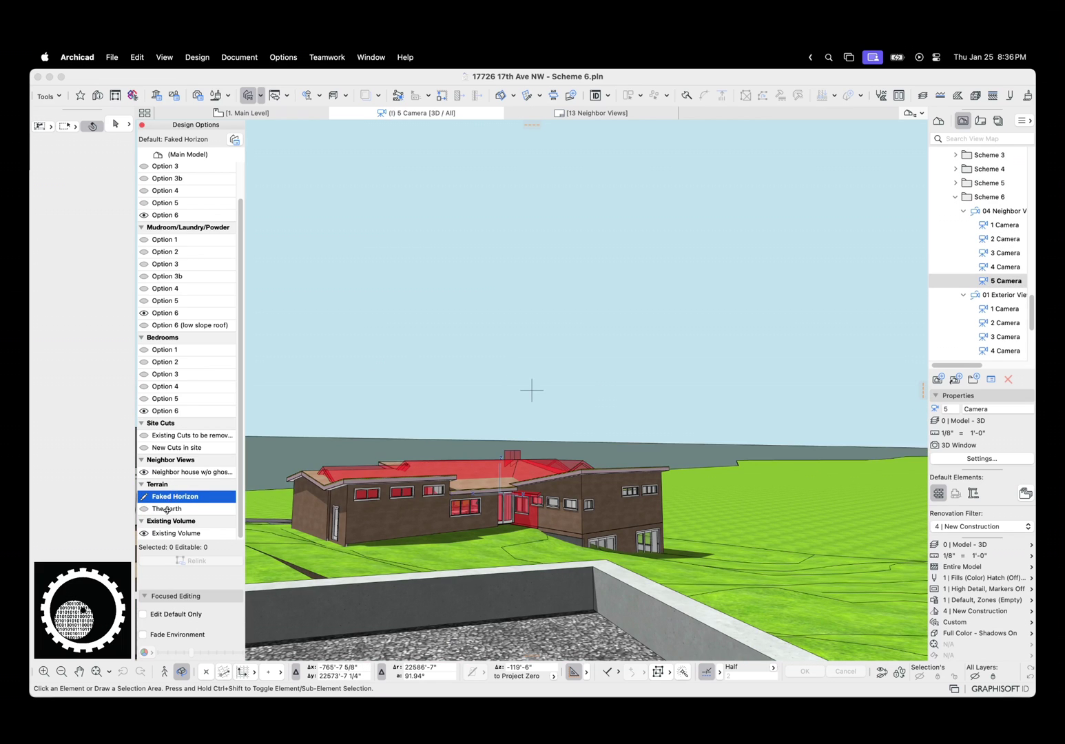
click(168, 509)
double_click(168, 510)
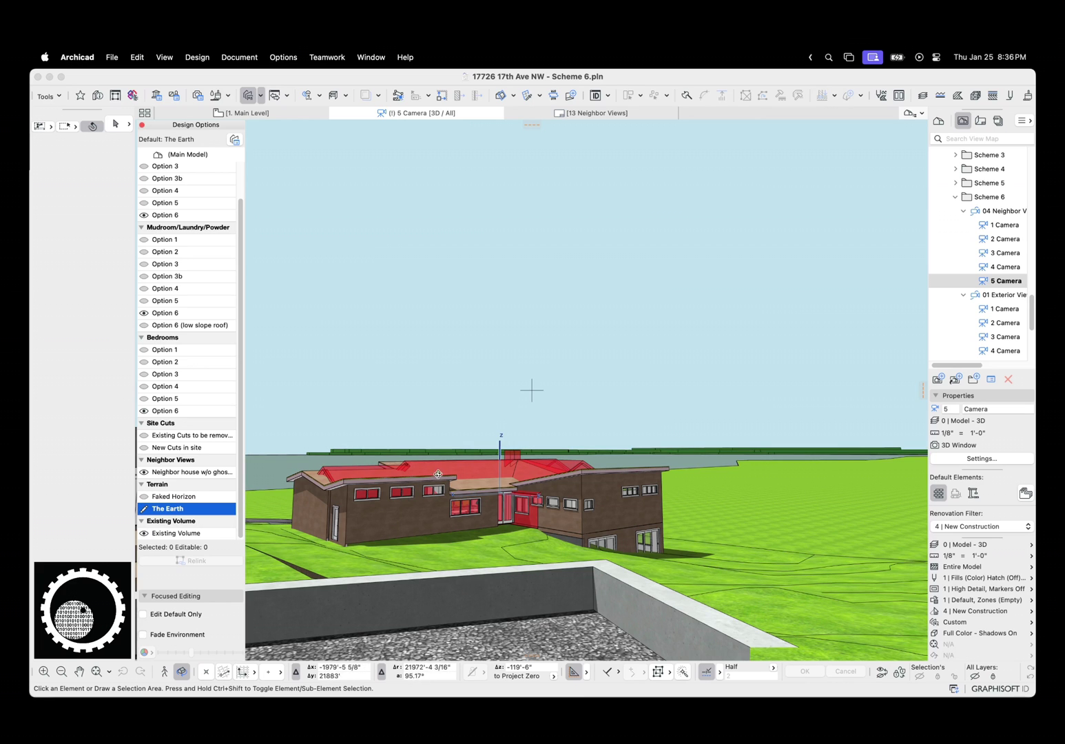
Examine the far shoreline and the overall extent of the terrain, and restore the 5 Camera view
scroll(493, 435, up, 5)
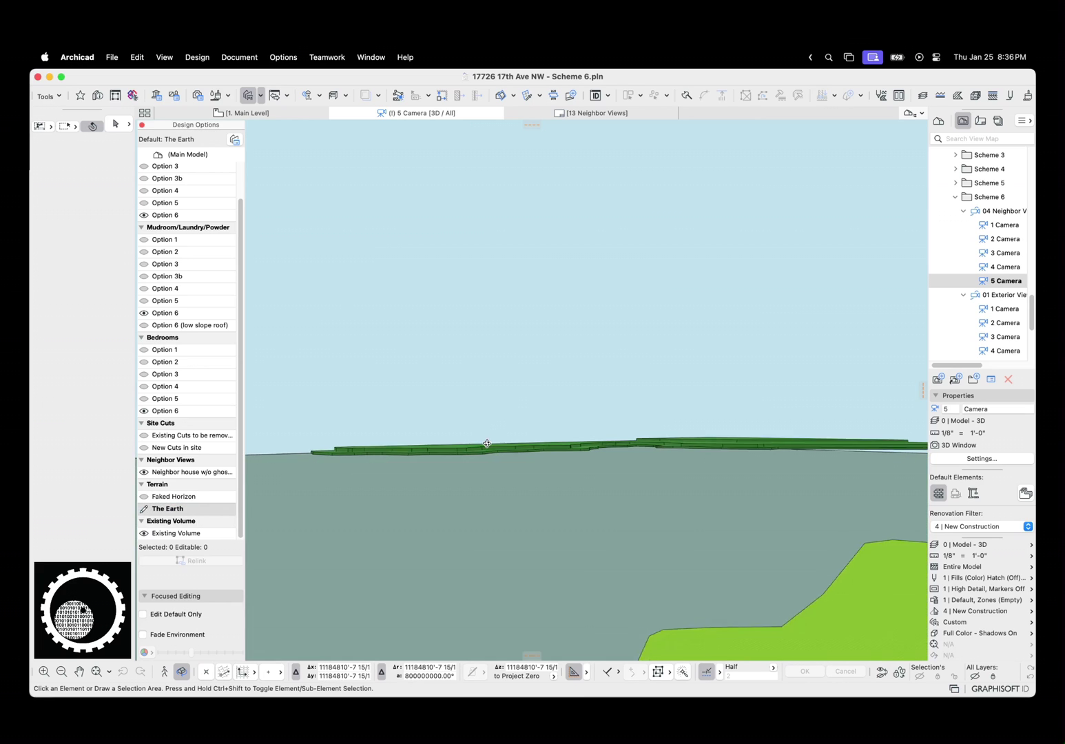
scroll(493, 435, down, 10)
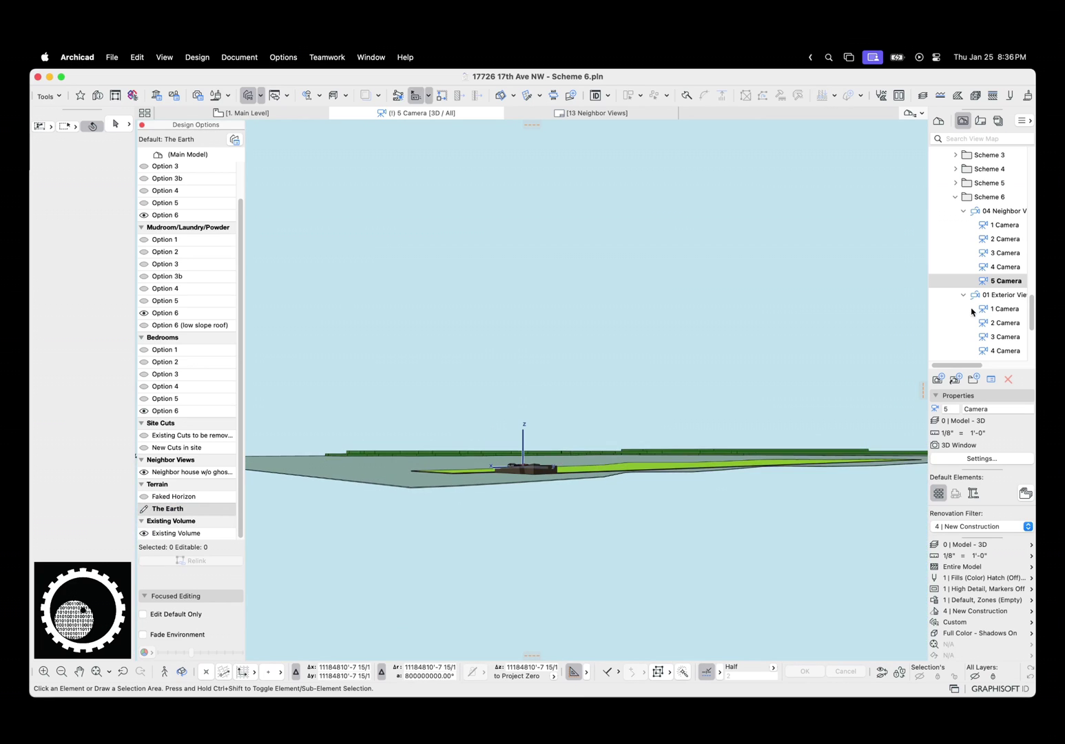
double_click(988, 282)
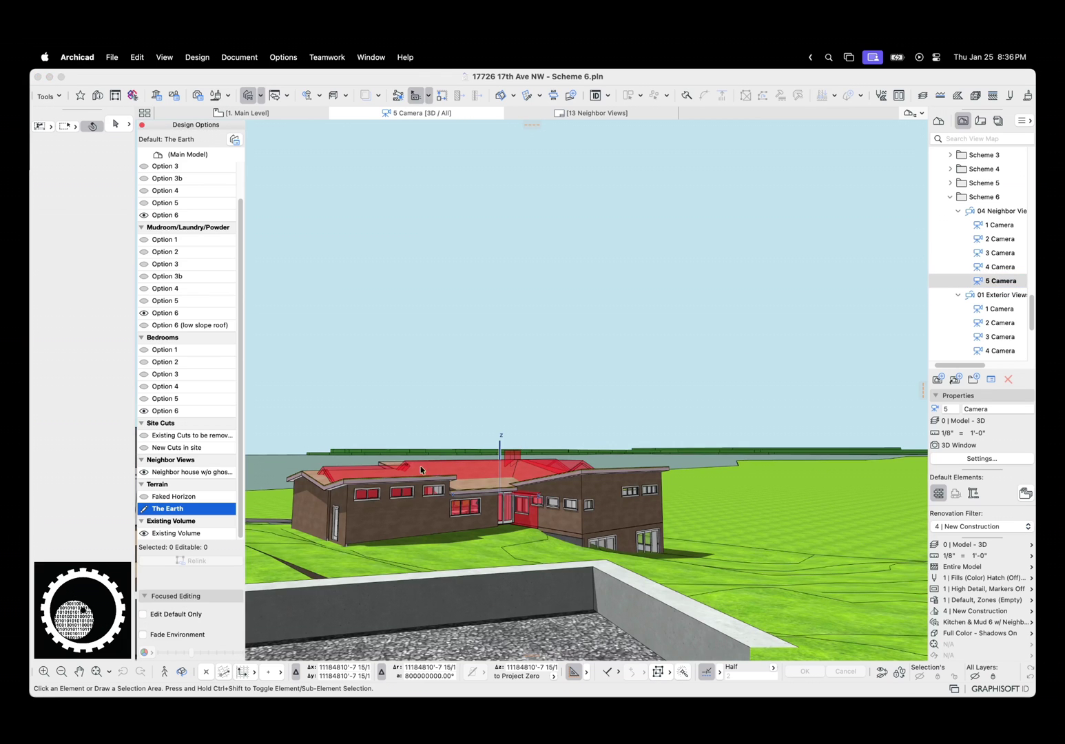
Hide the Existing Volume option in the 5 Camera view
click(145, 534)
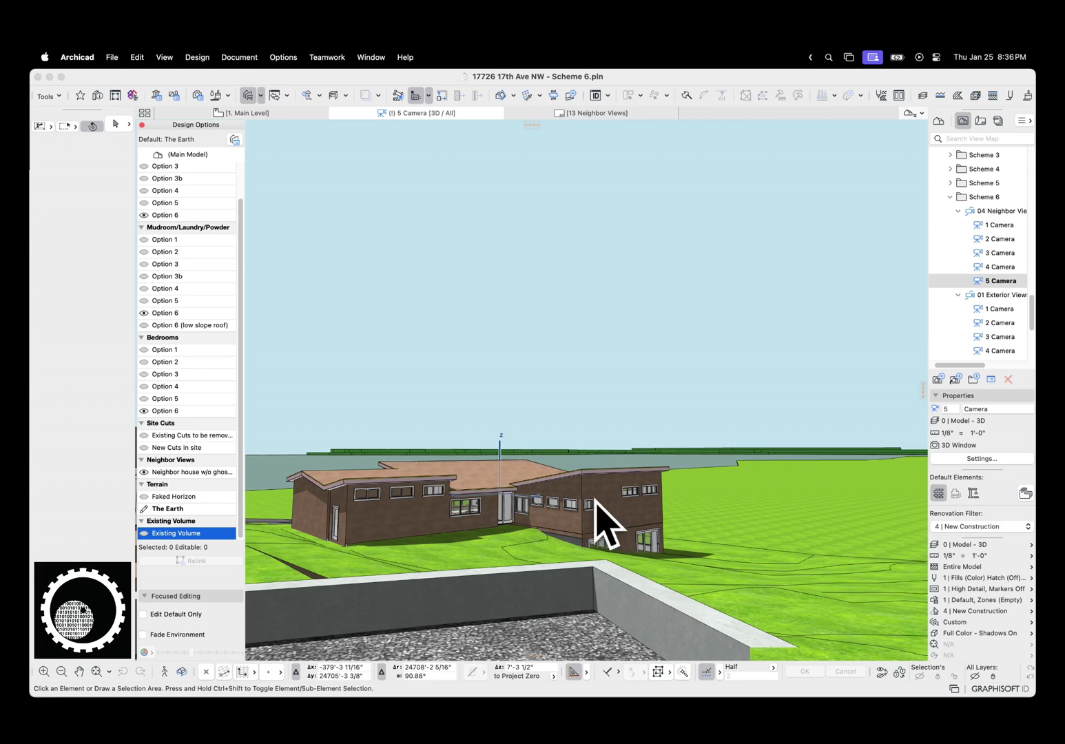
click(593, 403)
key(Escape)
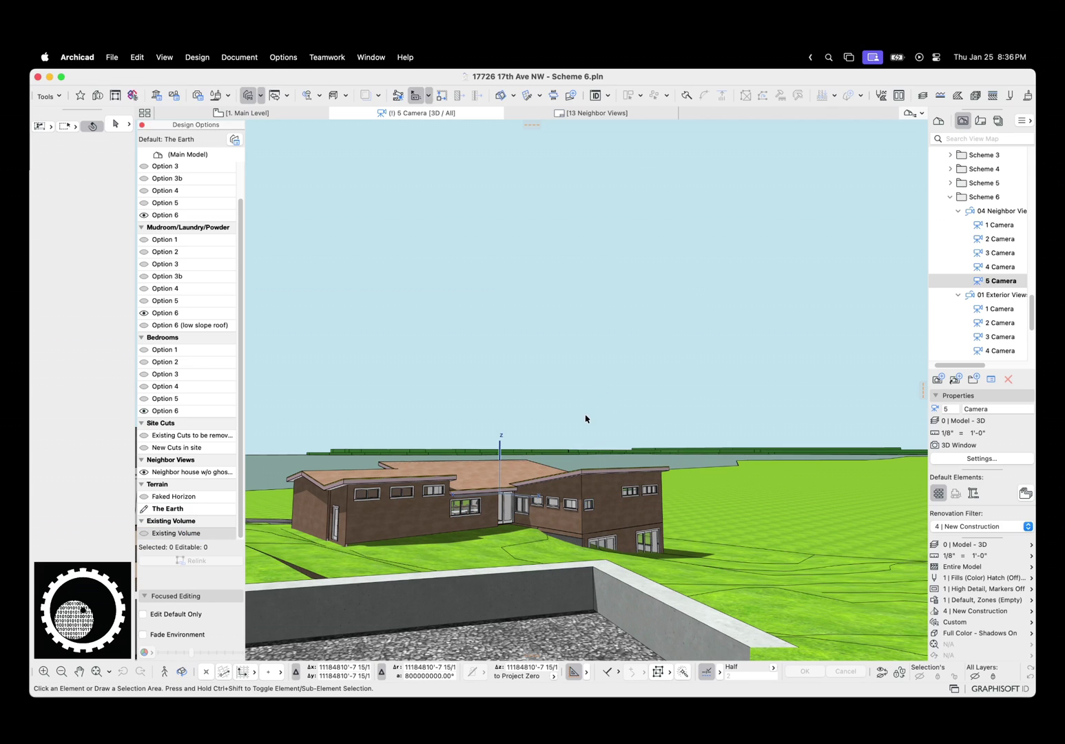
Make the main model the default for editing and hide the neighbor house and The Earth options
shift+middle_drag(587, 417, 552, 460)
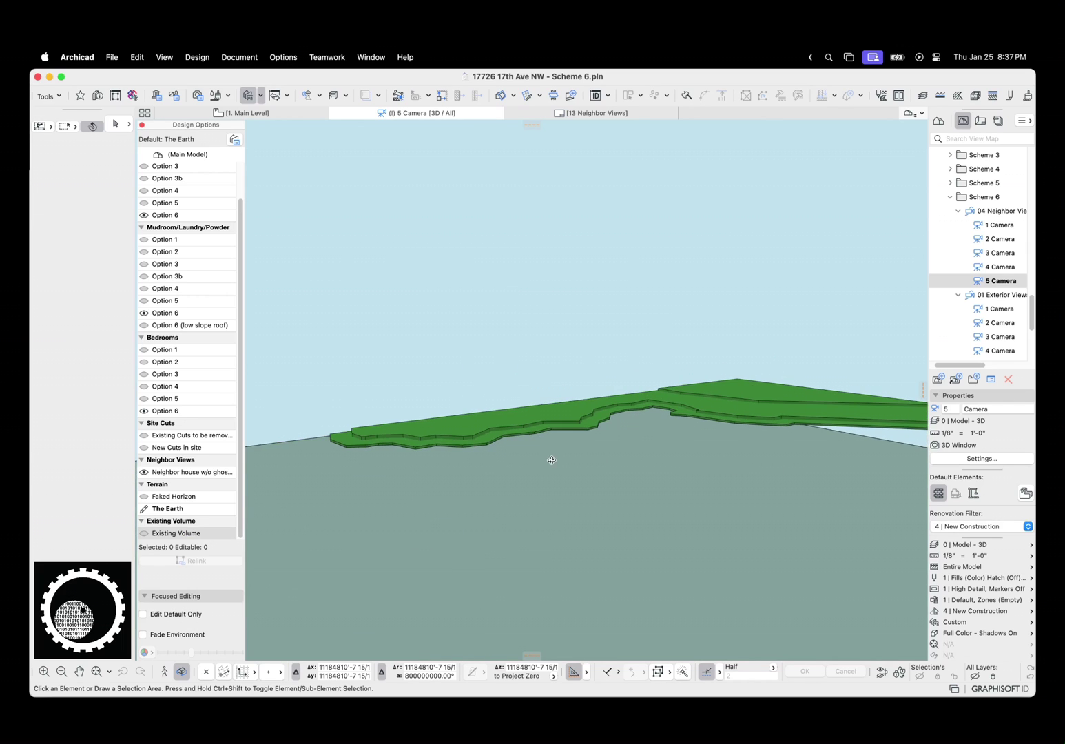
click(149, 508)
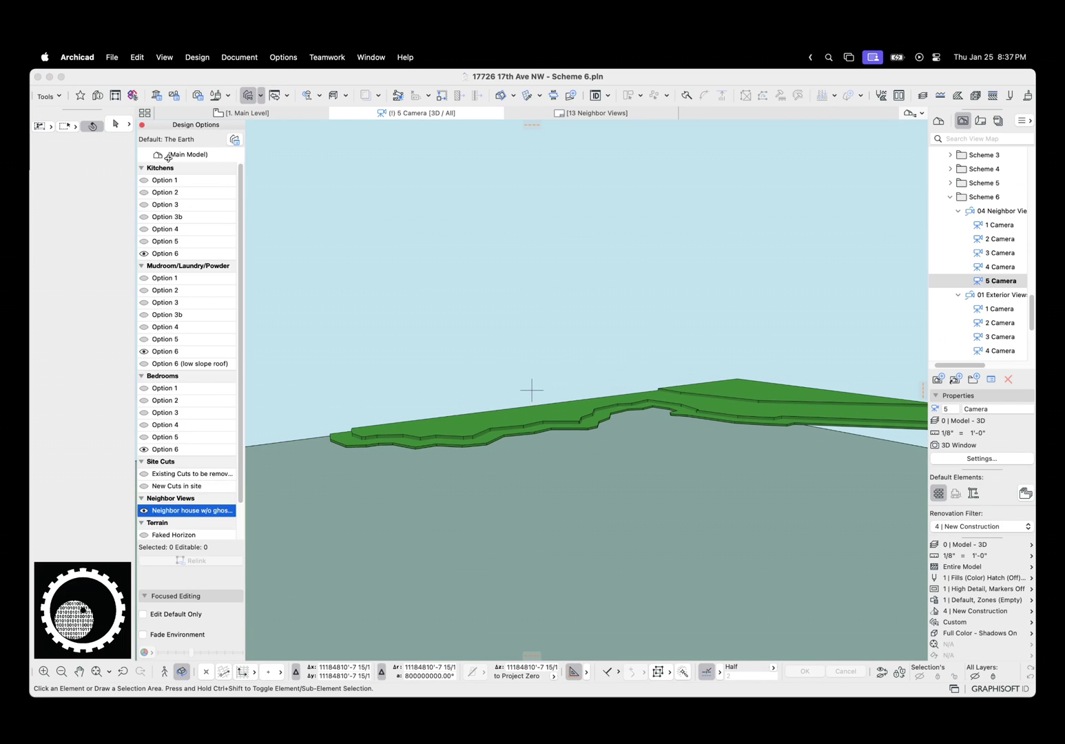
click(147, 472)
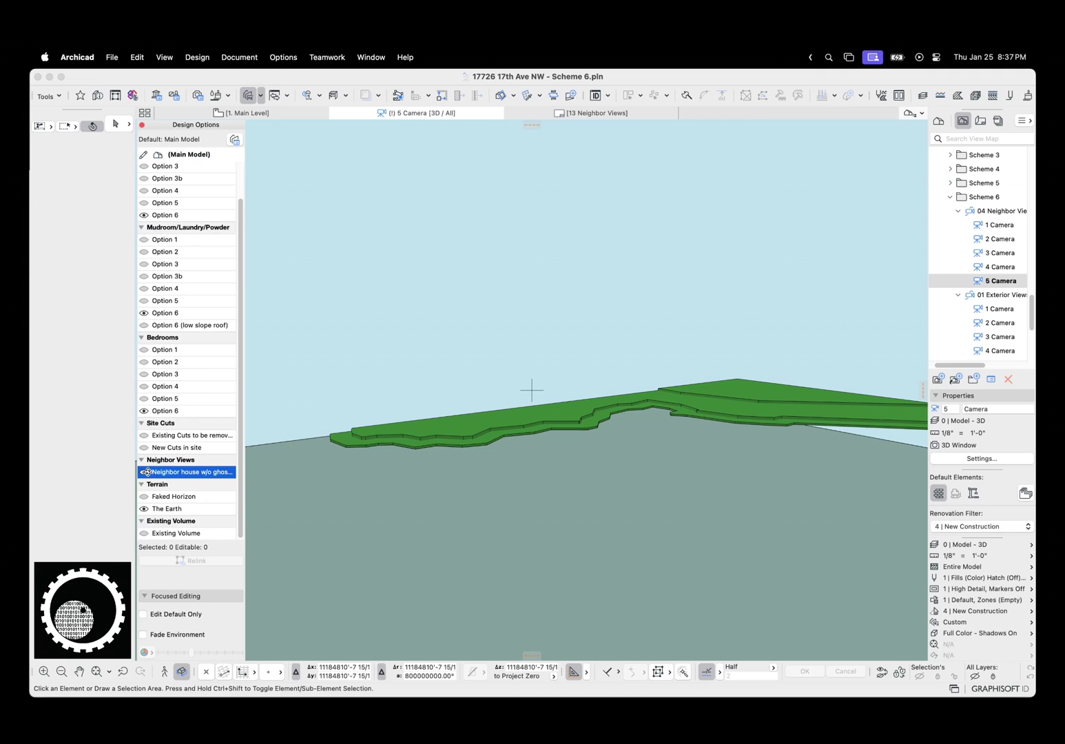
click(149, 508)
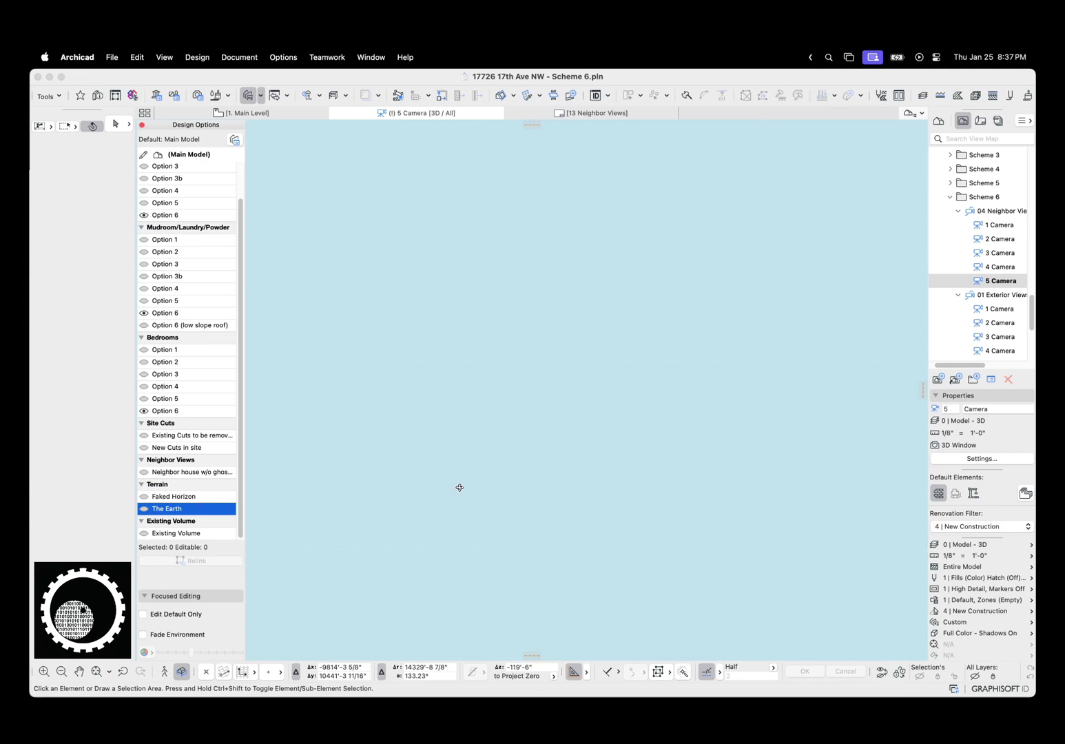
Show the neighbor house option again, toggling it off and on to compare the site with and without it
click(144, 472)
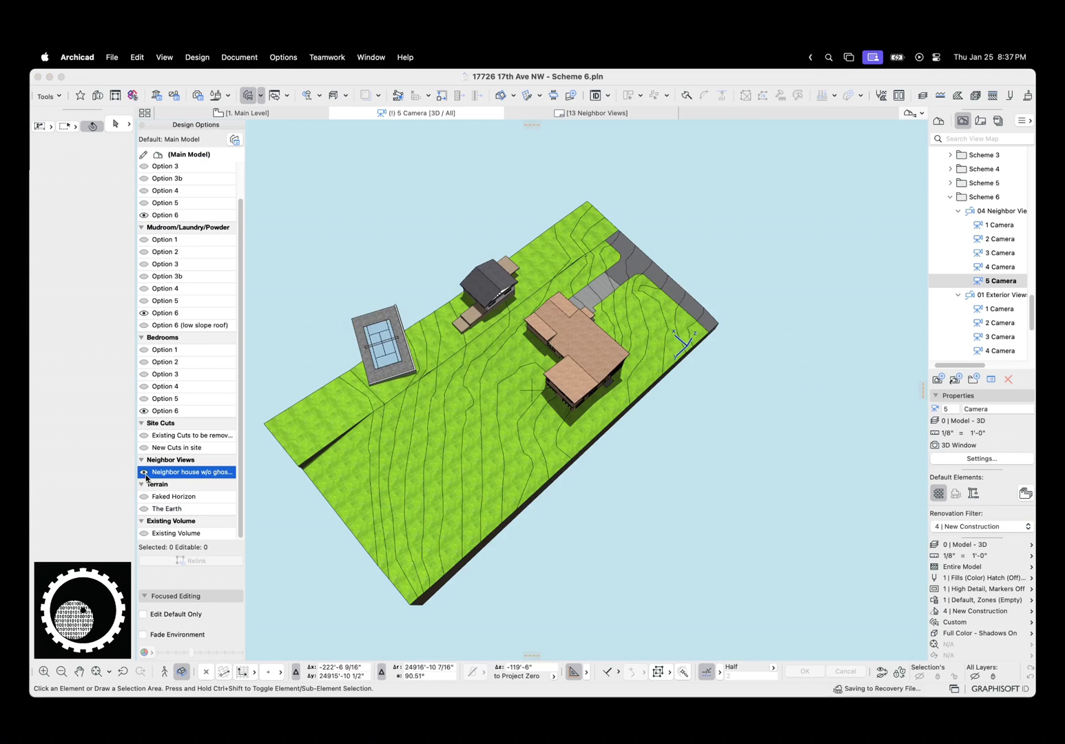
click(145, 473)
click(145, 473)
key(Escape)
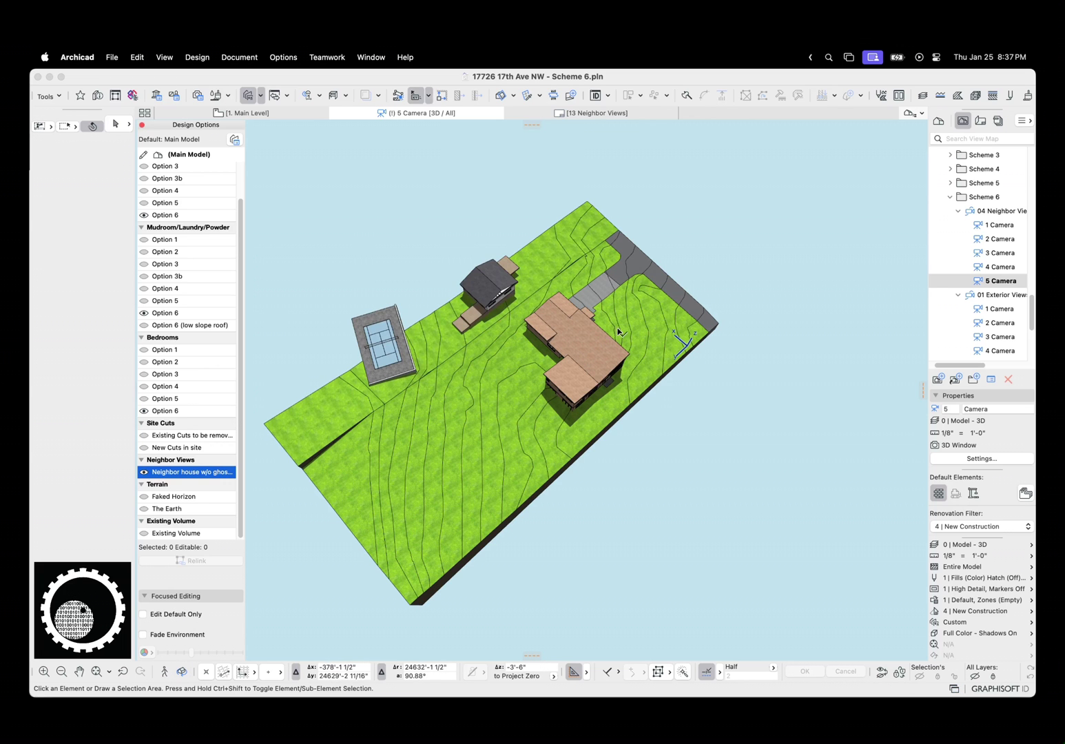
Examine the whole site and both houses from the street side, and hide the neighbor house option
drag(621, 332, 509, 310)
key(Escape)
key(Escape)
key(o)
drag(649, 326, 810, 453)
drag(494, 434, 584, 376)
scroll(632, 383, up, 5)
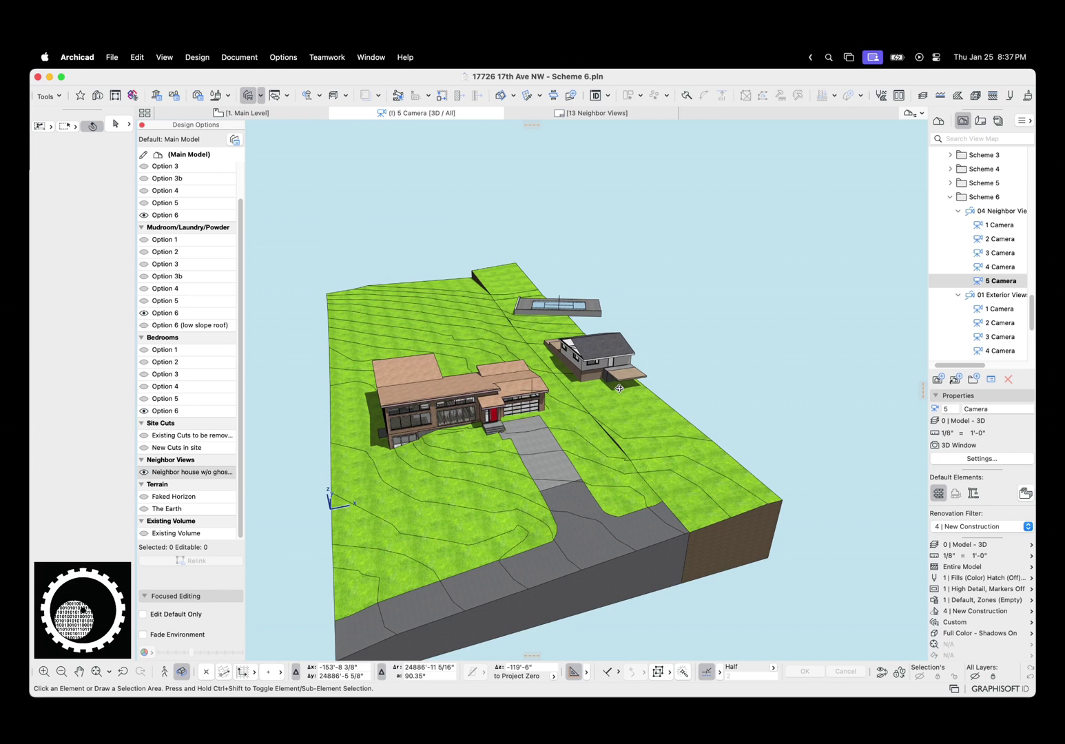
shift+middle_drag(640, 391, 620, 381)
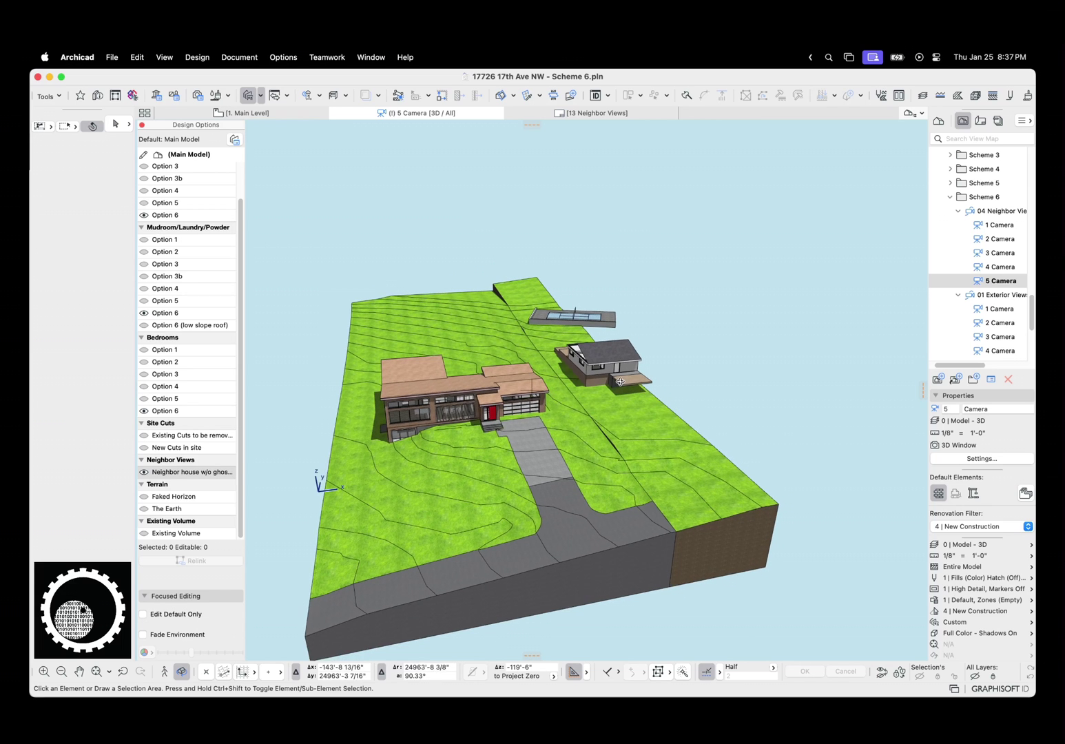
click(144, 472)
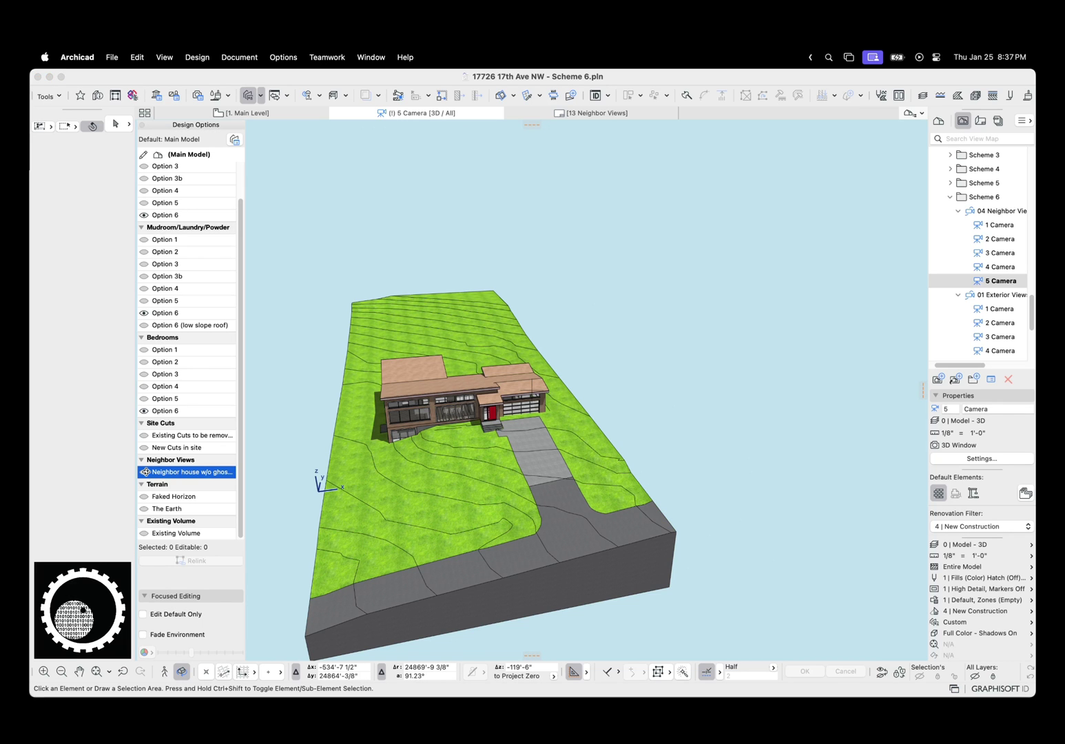
Review the visibility of the option sets in the 0 | Proposed Design combination in the Design Option Manager
click(237, 141)
scroll(478, 401, down, 3)
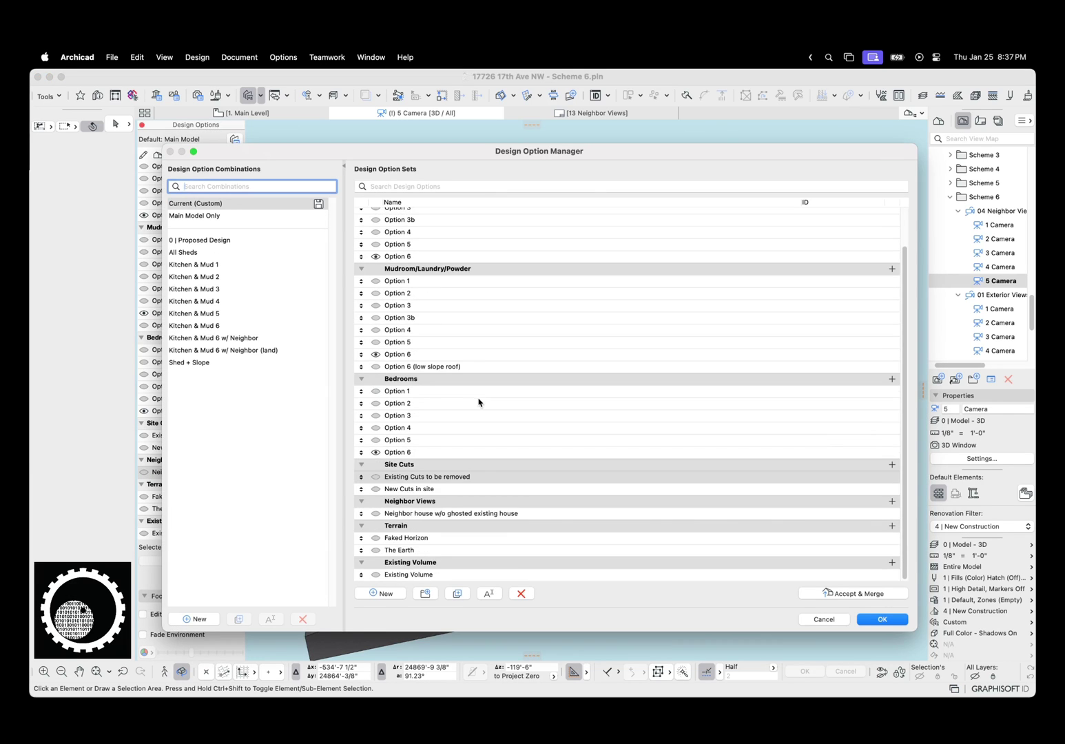
click(239, 241)
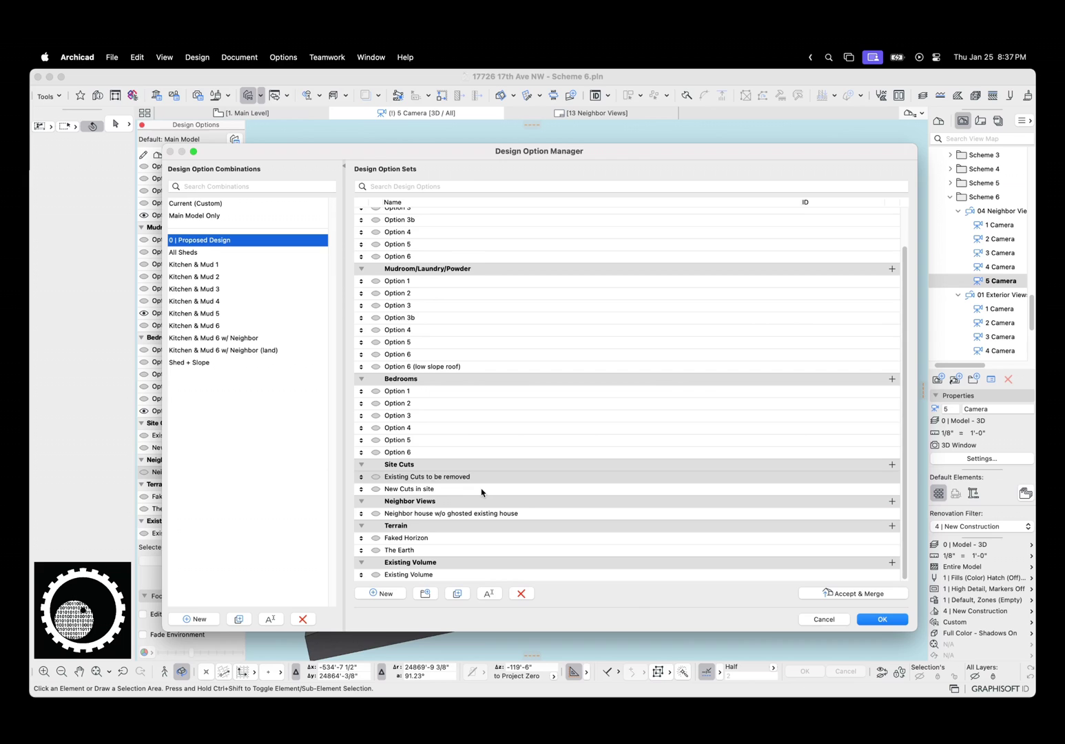
key(Return)
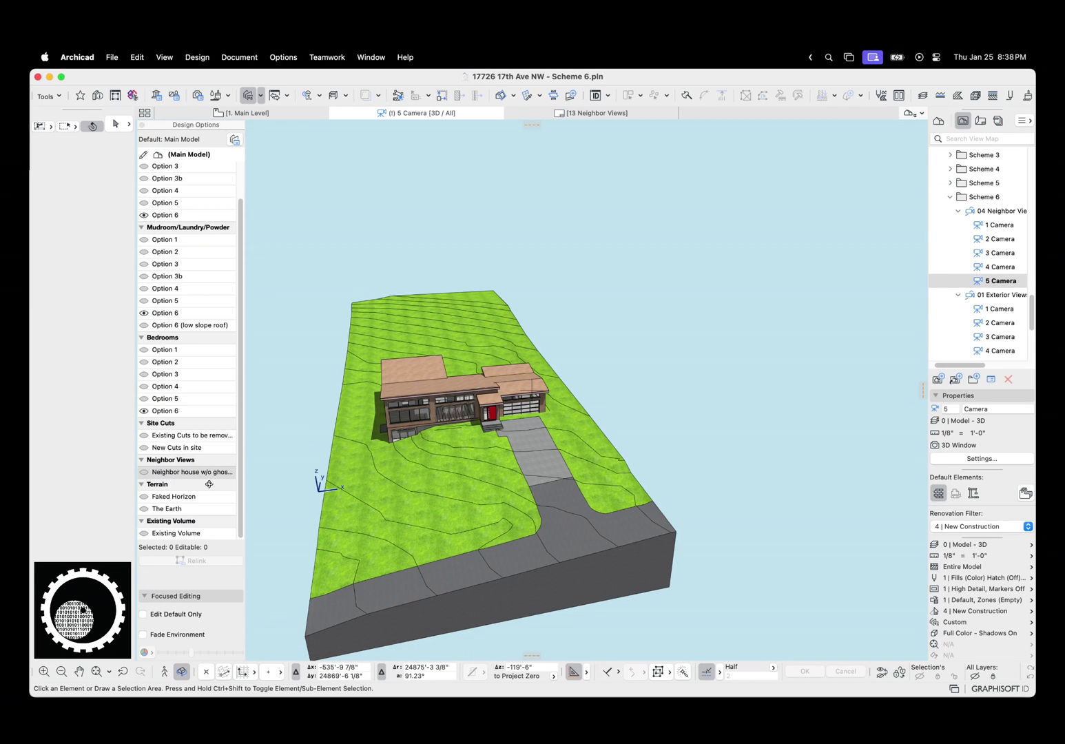
Reopen the 2 Camera neighbor view and hide the Existing Volume option to examine the proposed house from the driveway side
double_click(999, 241)
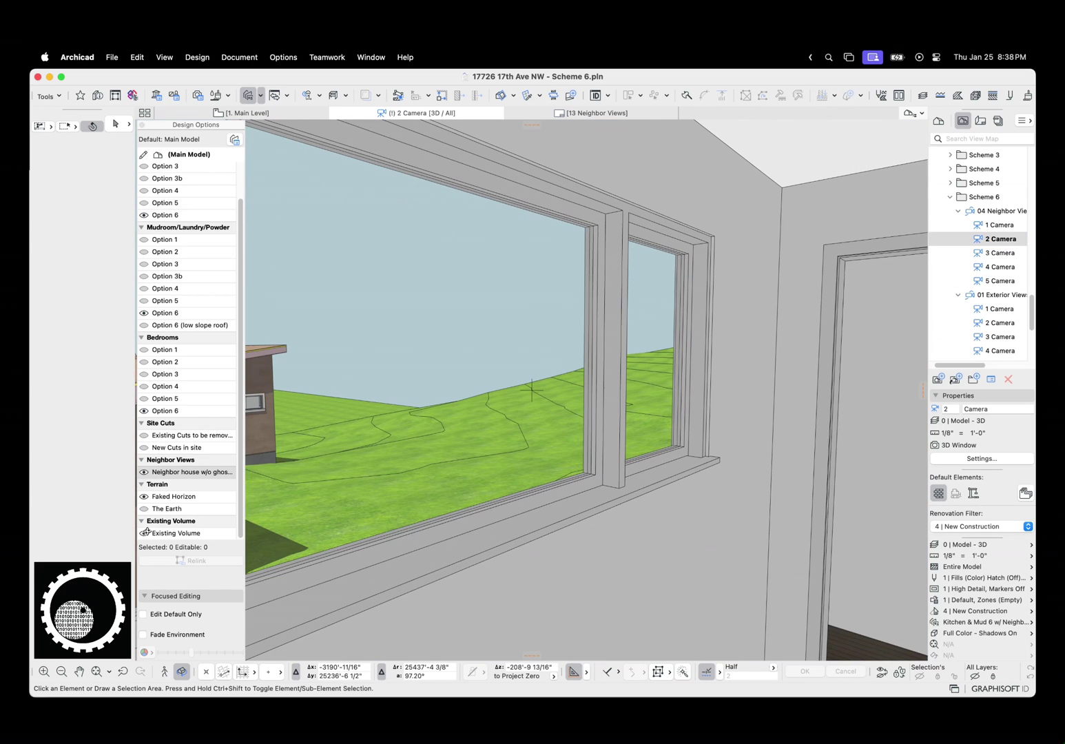
click(186, 533)
scroll(197, 508, down, 3)
drag(289, 492, 760, 481)
scroll(760, 481, down, 5)
shift+middle_drag(527, 477, 415, 359)
scroll(613, 451, down, 5)
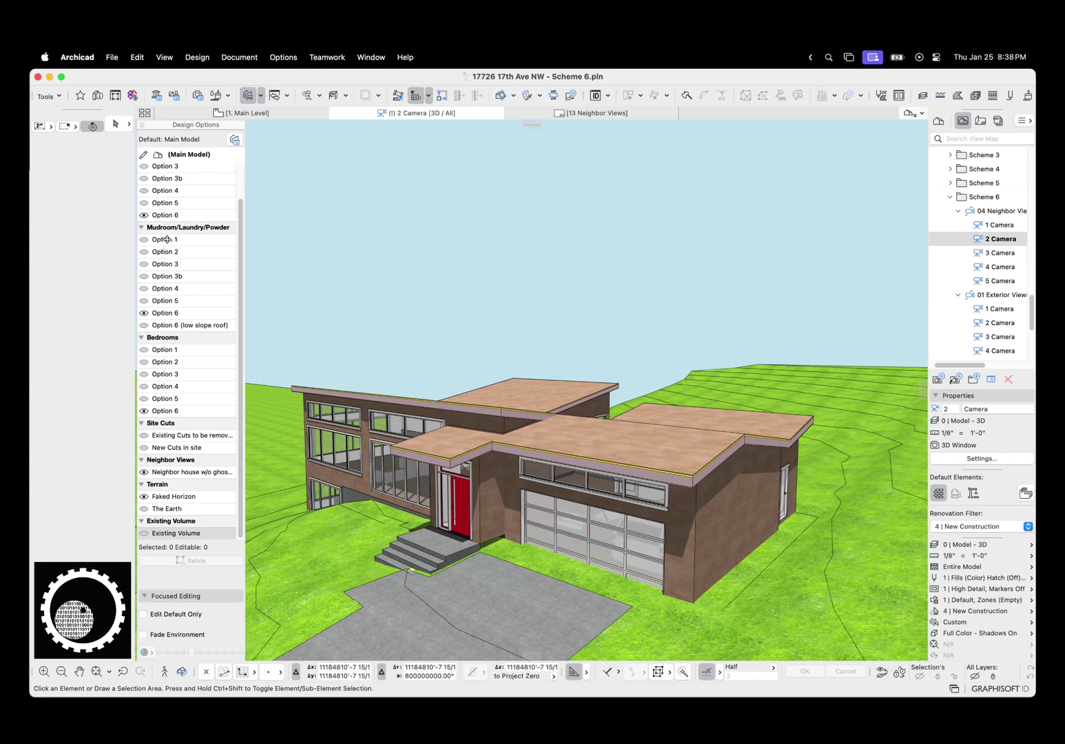
scroll(171, 245, up, 3)
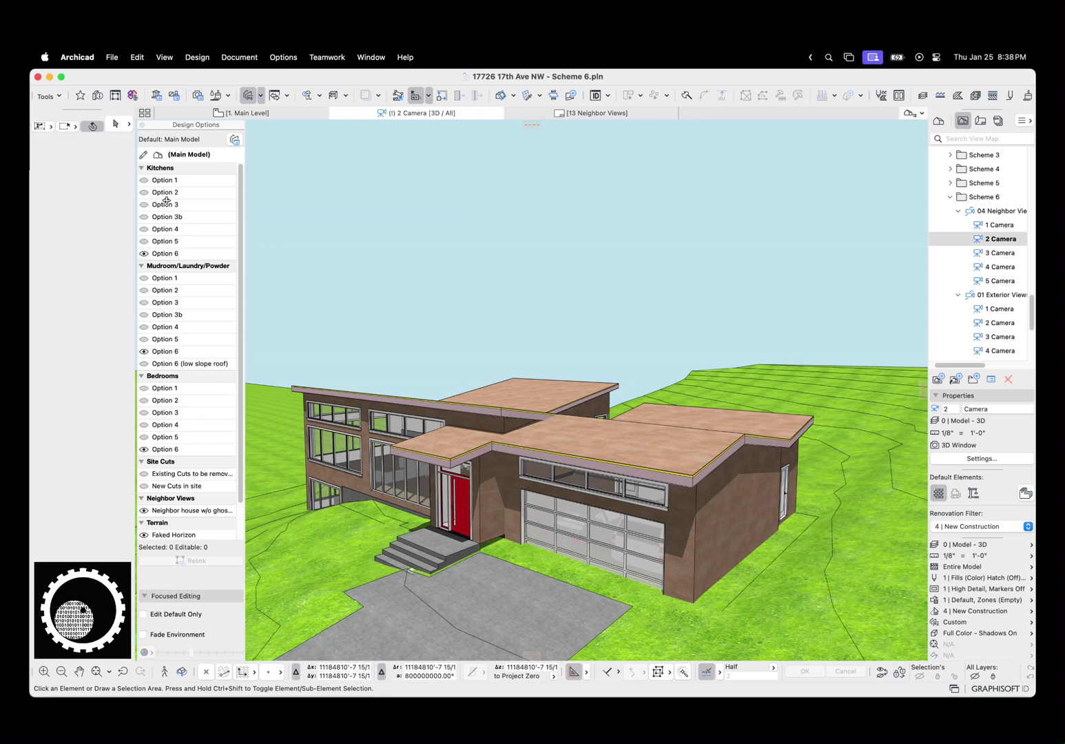
Make Option 2 of the Kitchens set the default design option
click(165, 180)
double_click(166, 192)
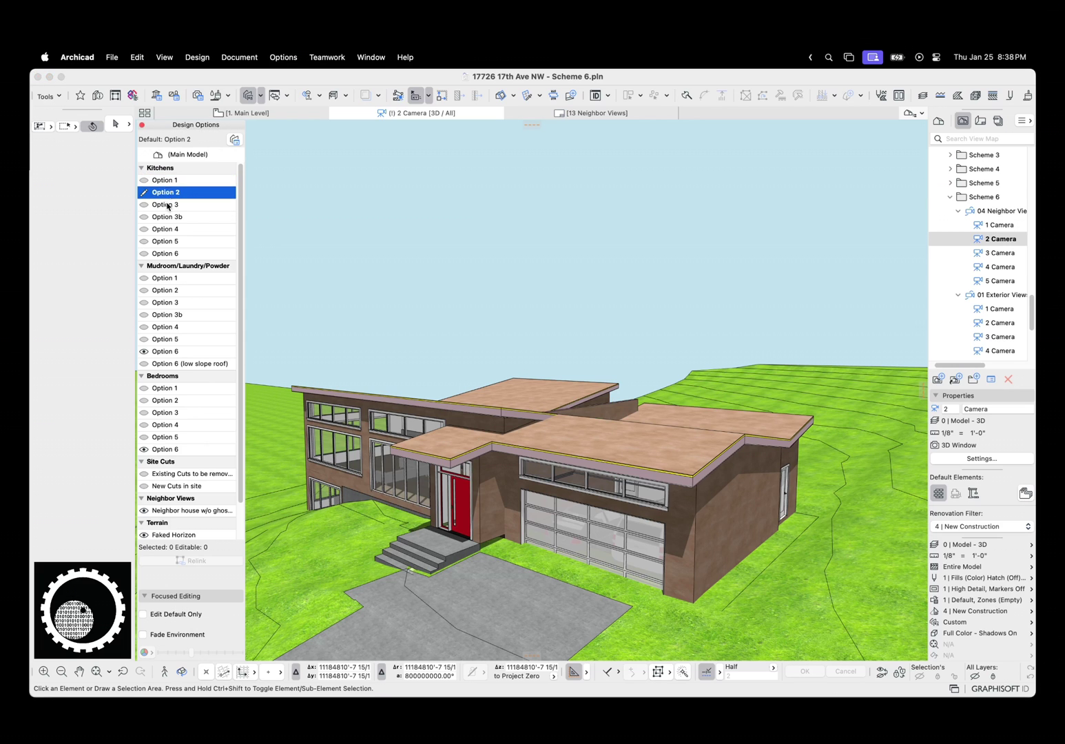
click(165, 205)
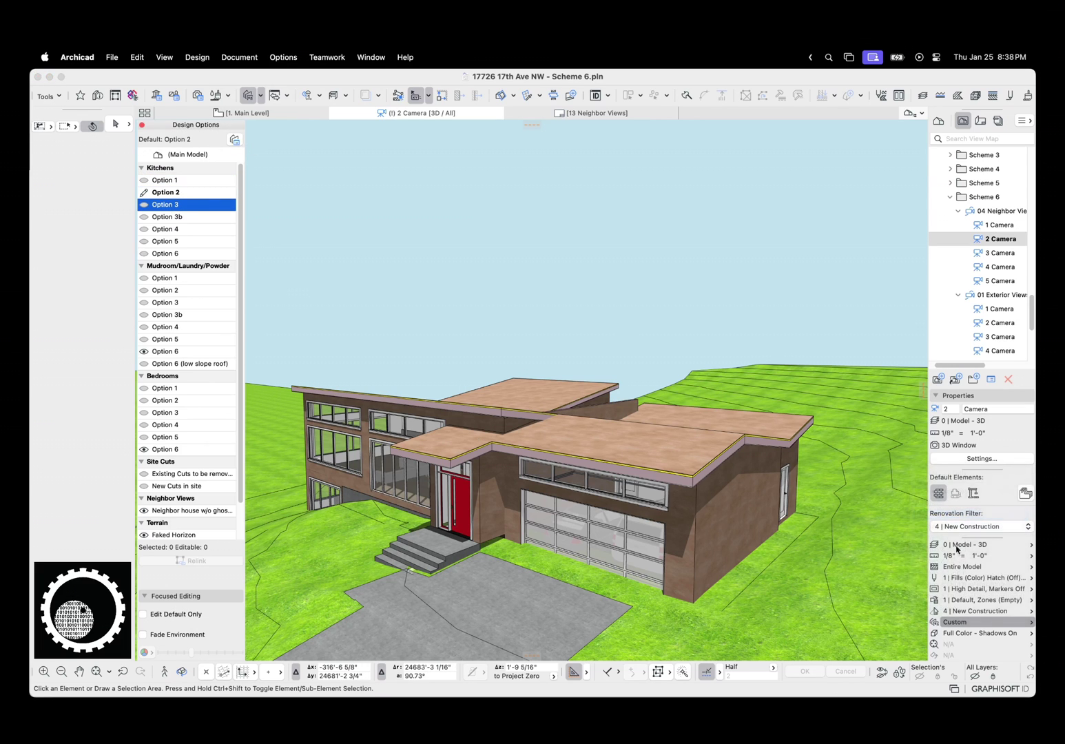
Apply the Kitchen & Mud 1 and Kitchen & Mud 2 design option combinations to compare their roofs
click(963, 622)
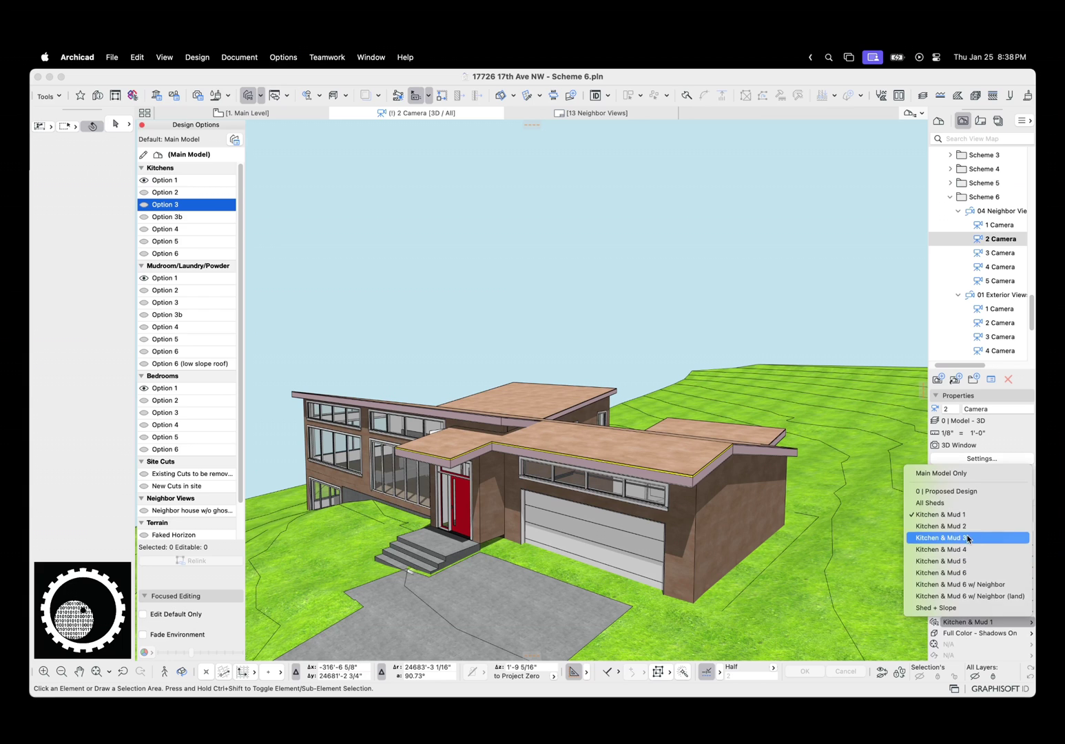
click(965, 526)
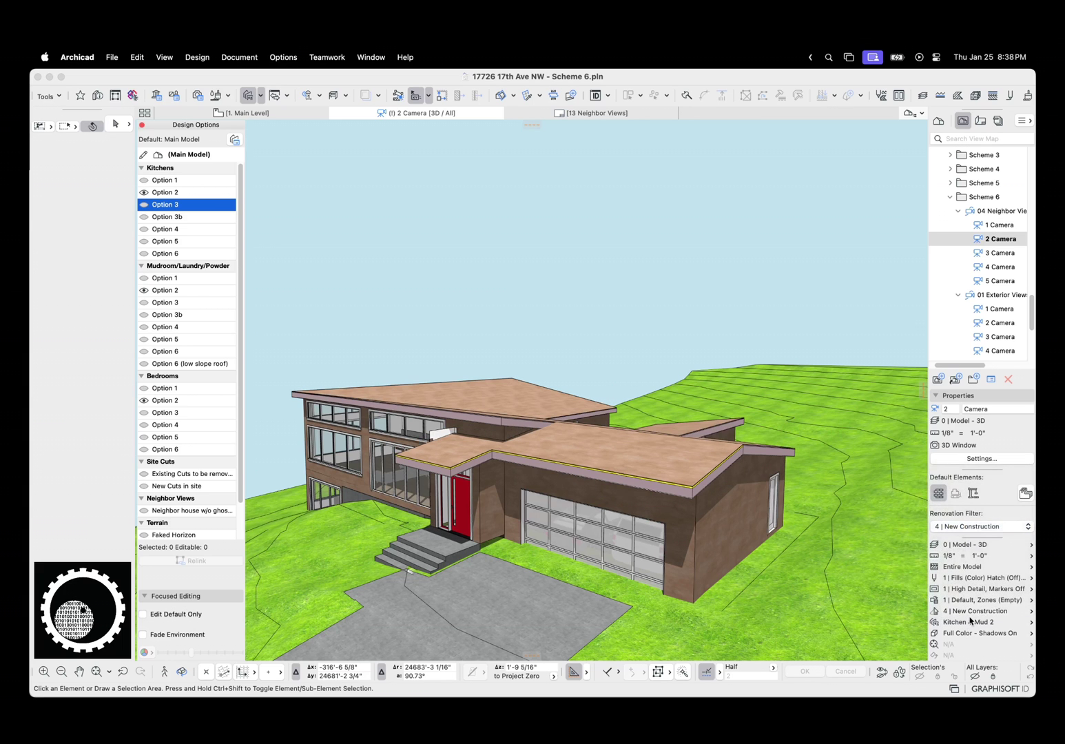
shift+middle_drag(649, 368, 623, 350)
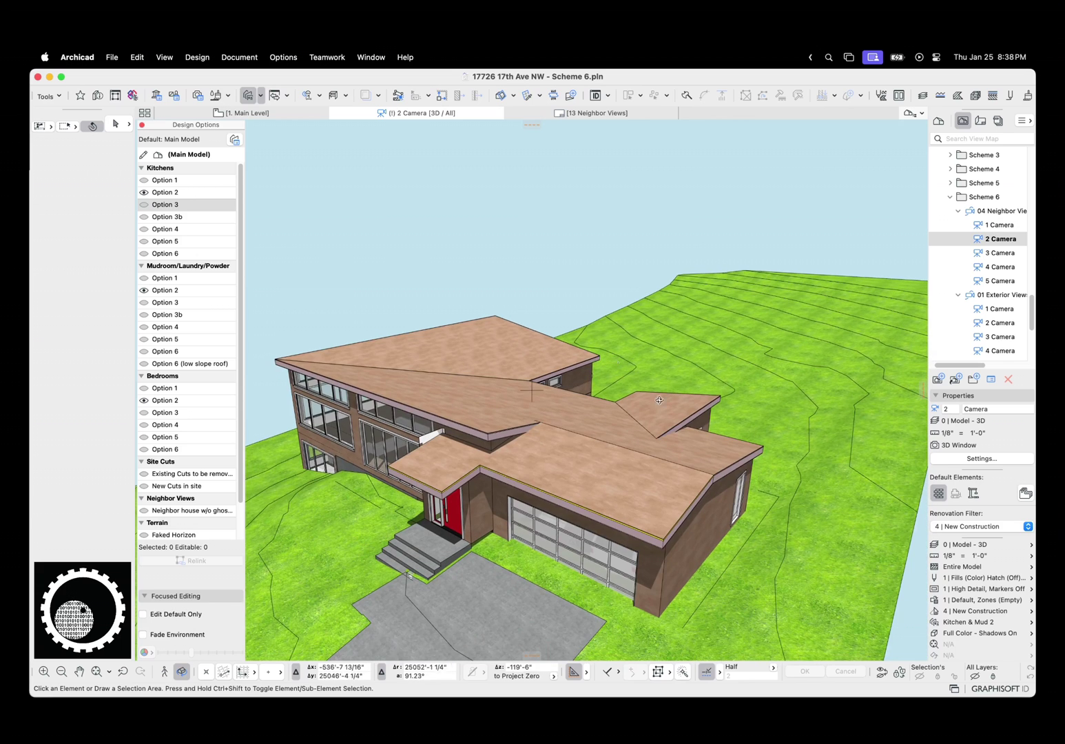
Apply the 3 | White Model graphic override combination to the 3D view
click(975, 600)
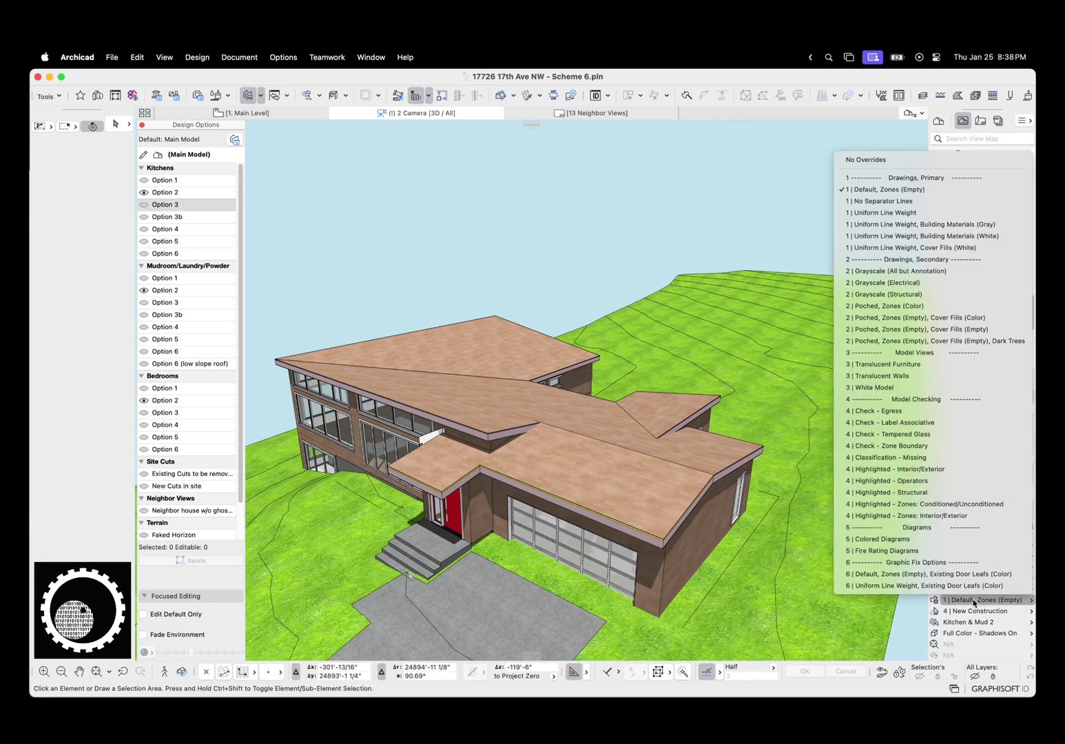
click(921, 391)
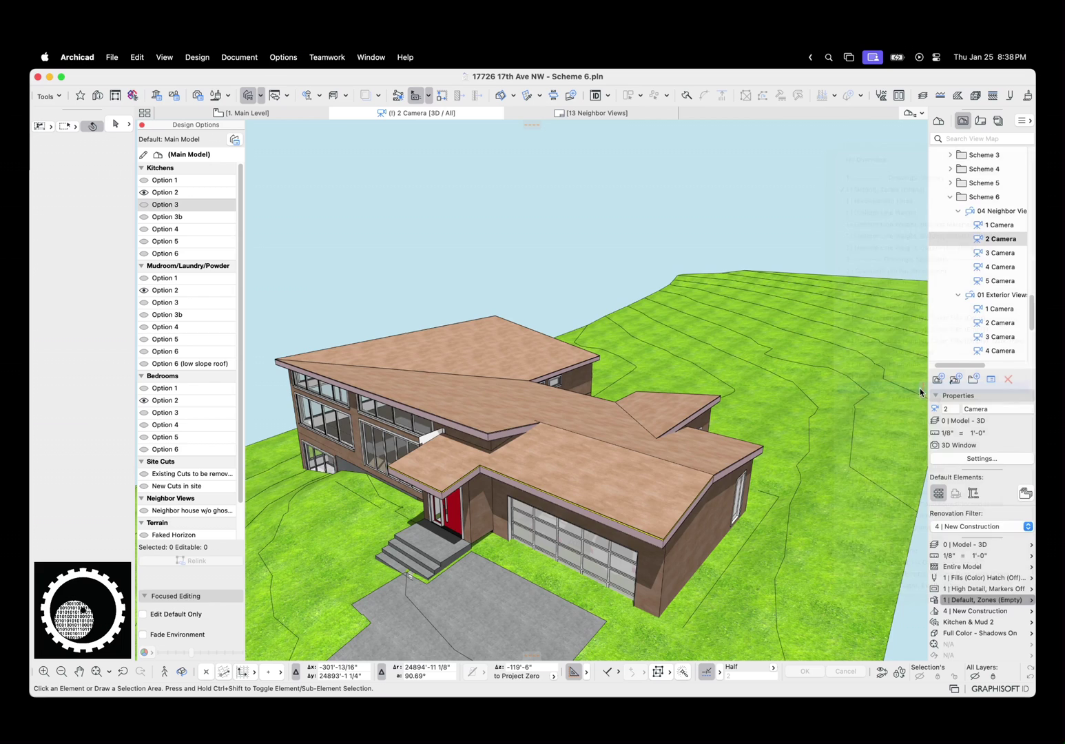
middle_drag(818, 486, 858, 445)
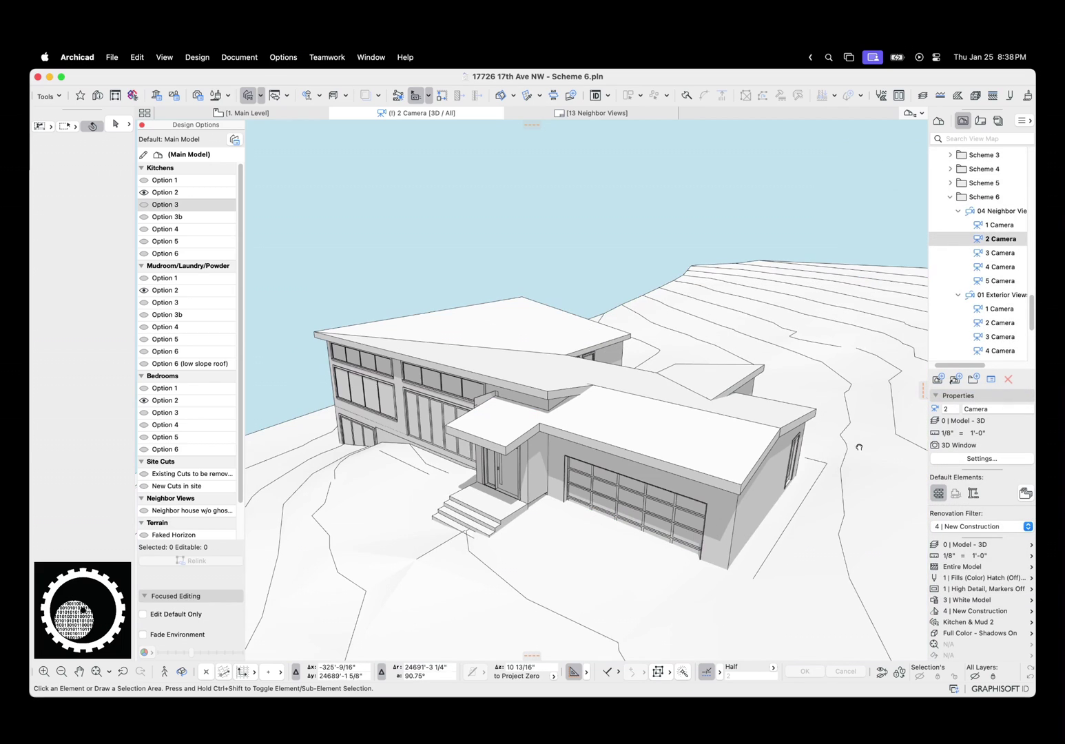
Switch the white model to the Kitchen & Mud 3 and Kitchen & Mud 4 combinations to compare the roof forms from above
click(975, 621)
click(944, 543)
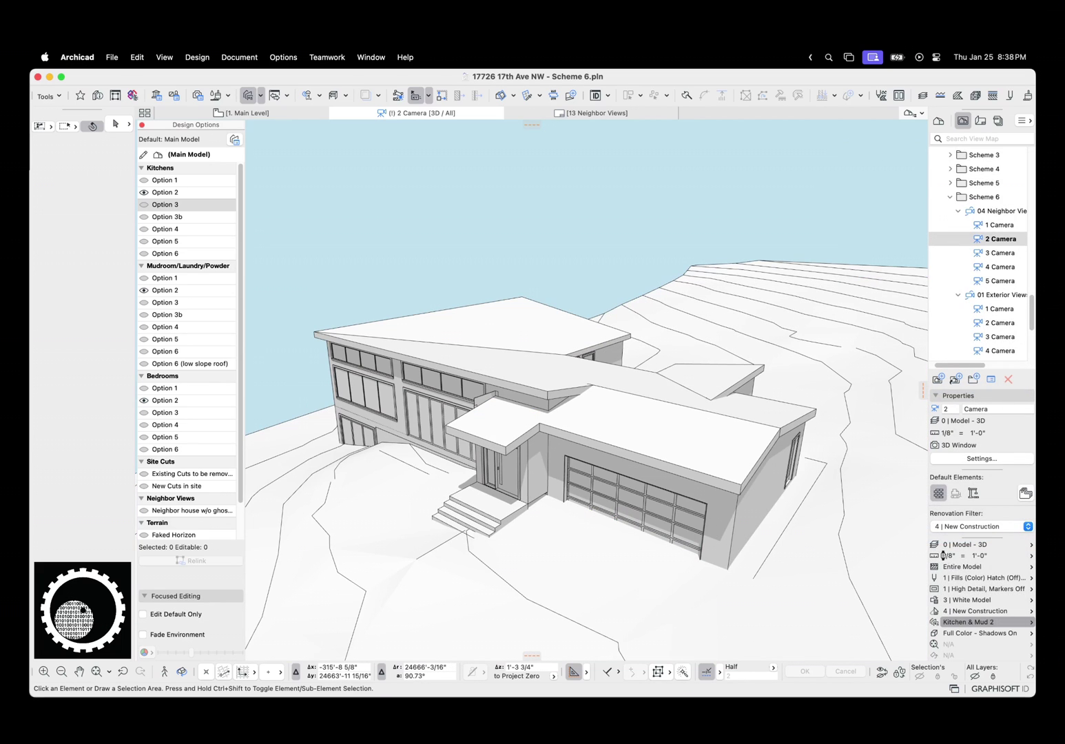
click(972, 624)
click(953, 556)
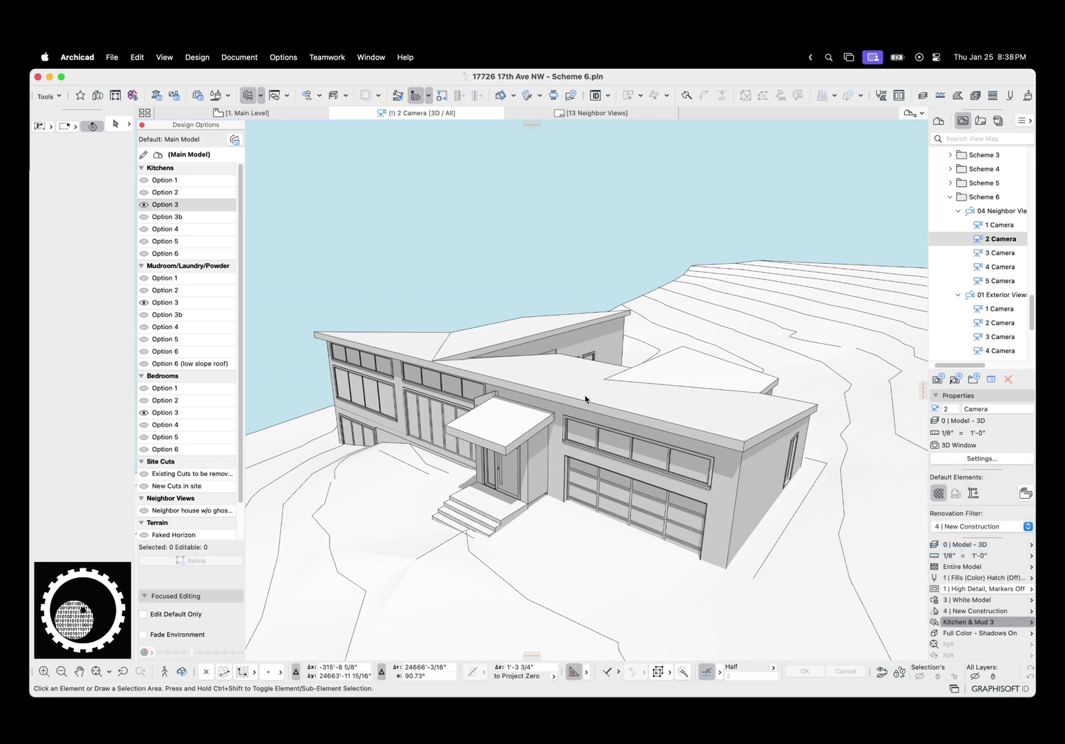
shift+middle_drag(542, 365, 599, 473)
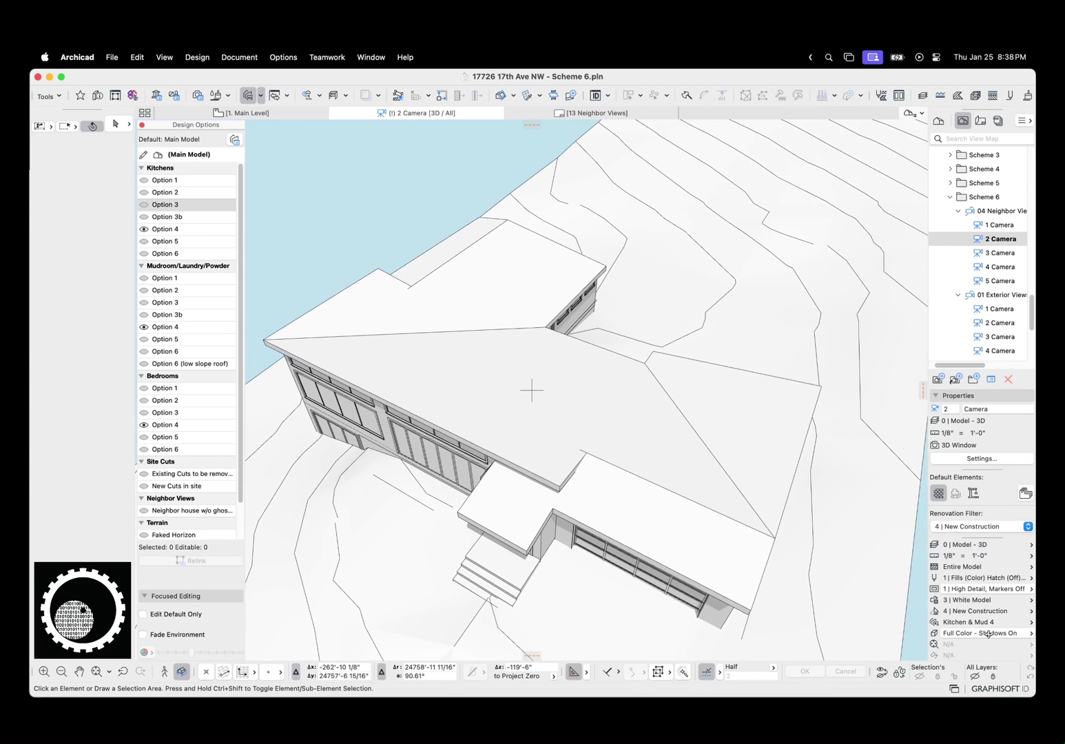
Switch the white model to the Kitchen & Mud 5 and Kitchen & Mud 6 combinations to compare the roof forms
click(988, 623)
click(946, 562)
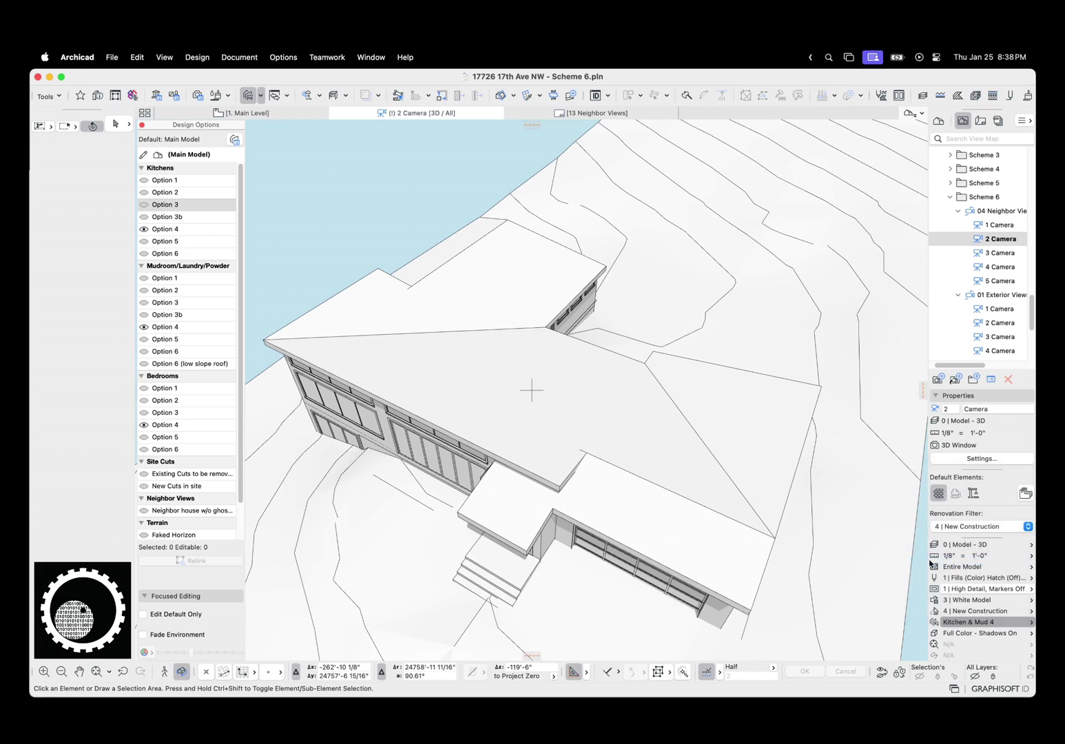
click(978, 622)
click(947, 579)
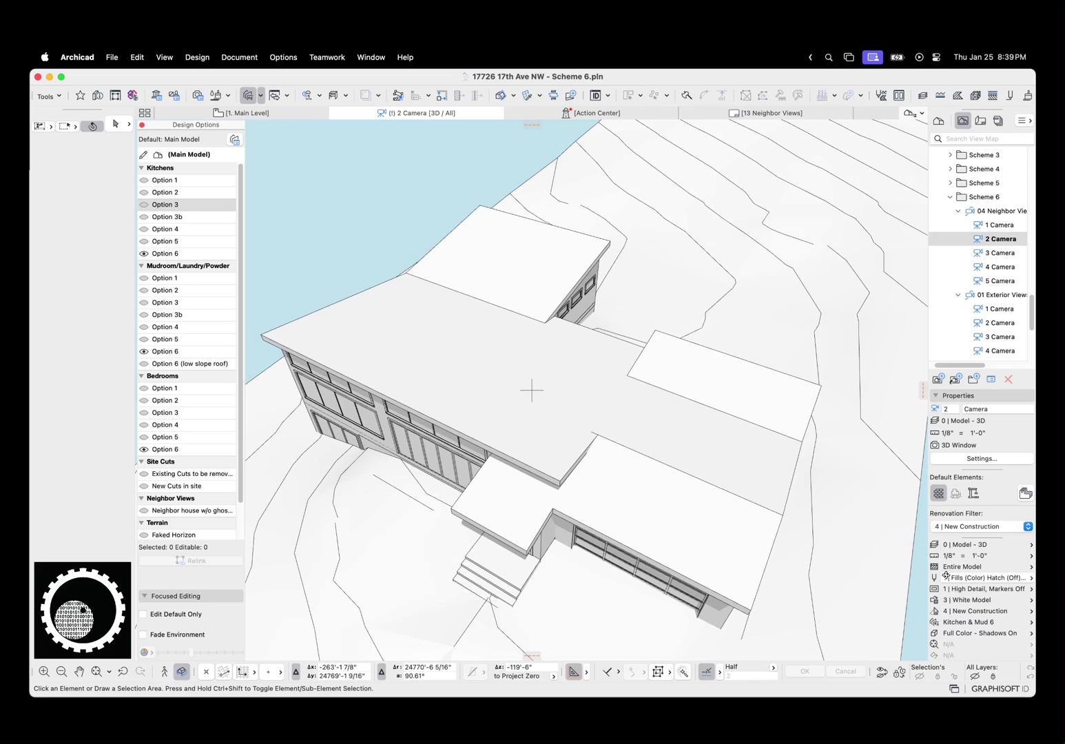
Show the Existing Volume option on the white model, with the house seen from its rear side
shift+middle_drag(531, 389, 677, 426)
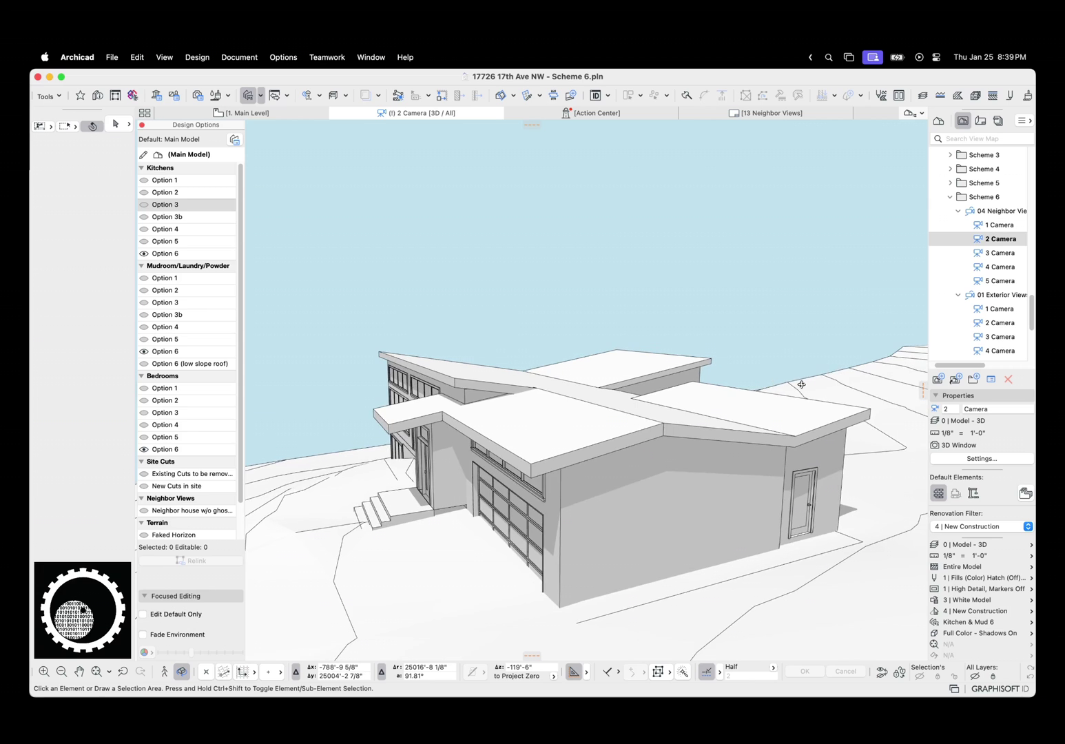
shift+middle_drag(802, 384, 532, 390)
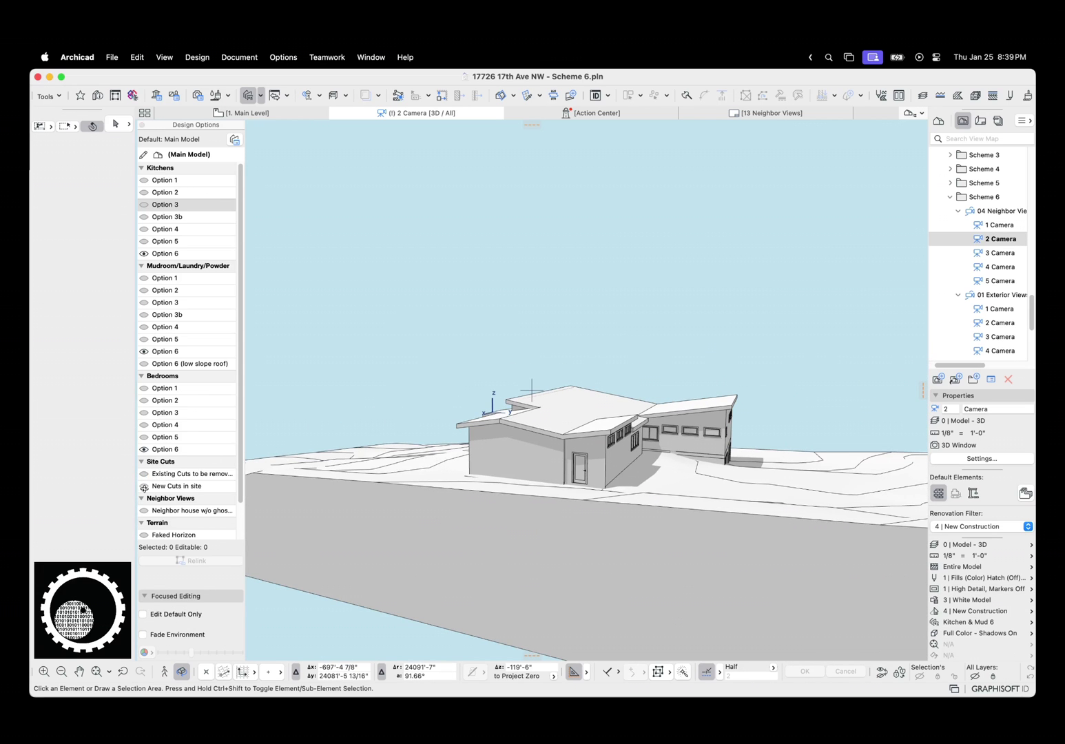
shift+middle_drag(606, 440, 409, 445)
shift+middle_drag(567, 427, 530, 421)
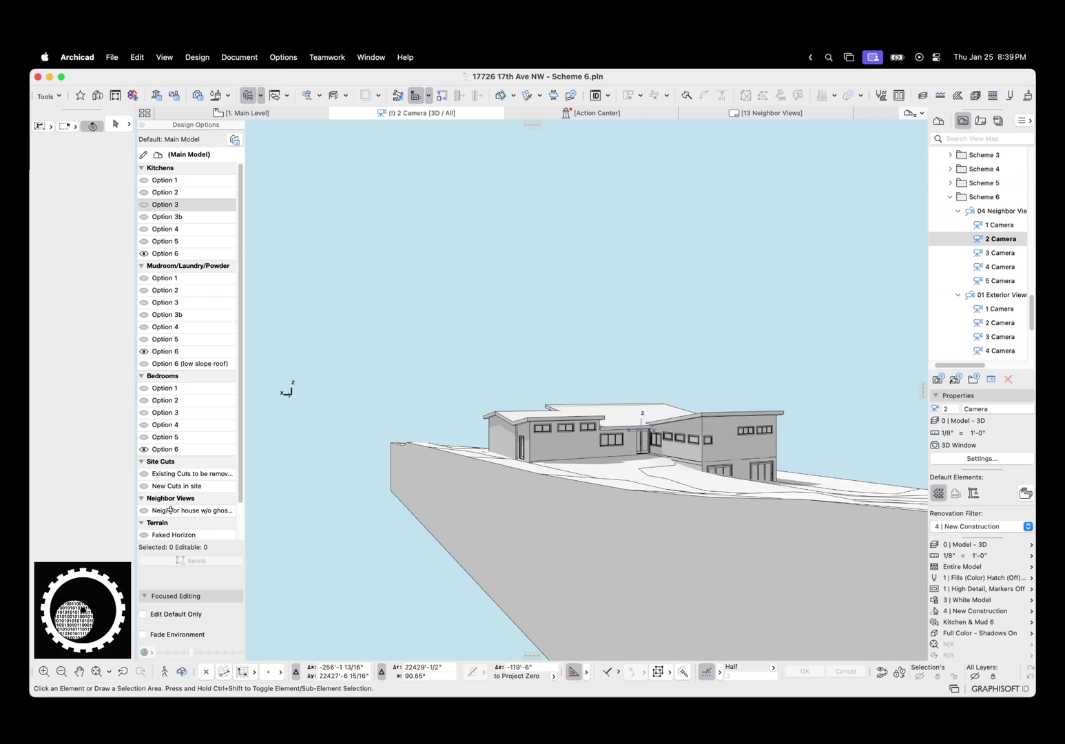
scroll(981, 276, down, 3)
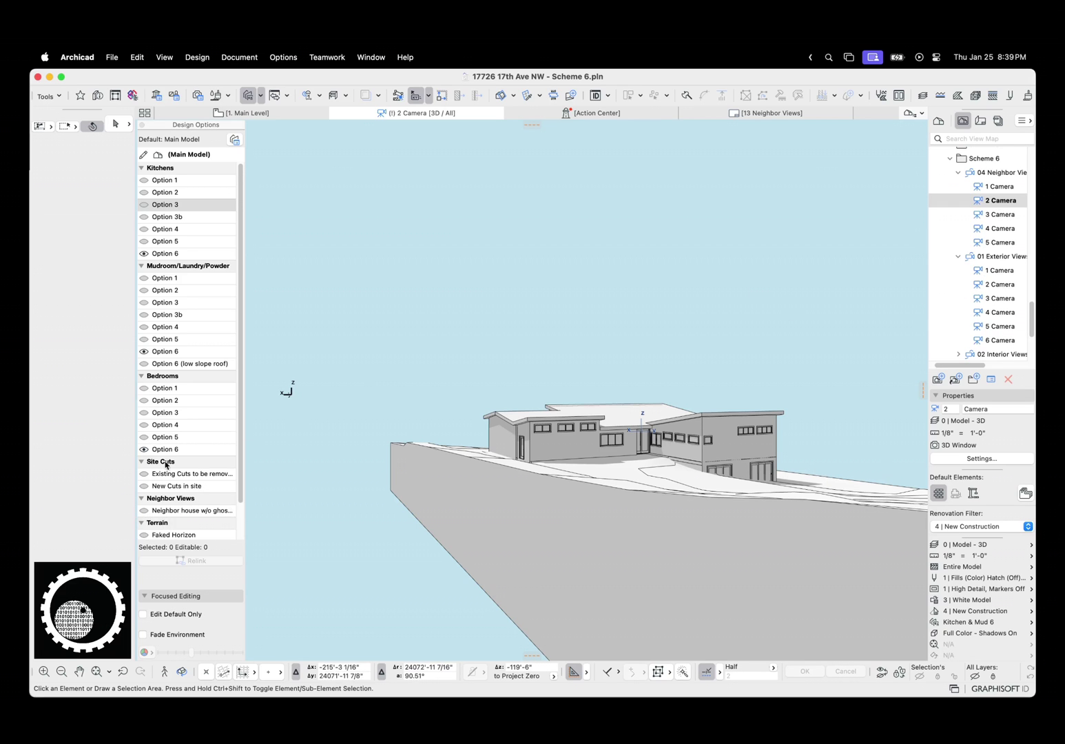
scroll(181, 413, down, 2)
click(144, 534)
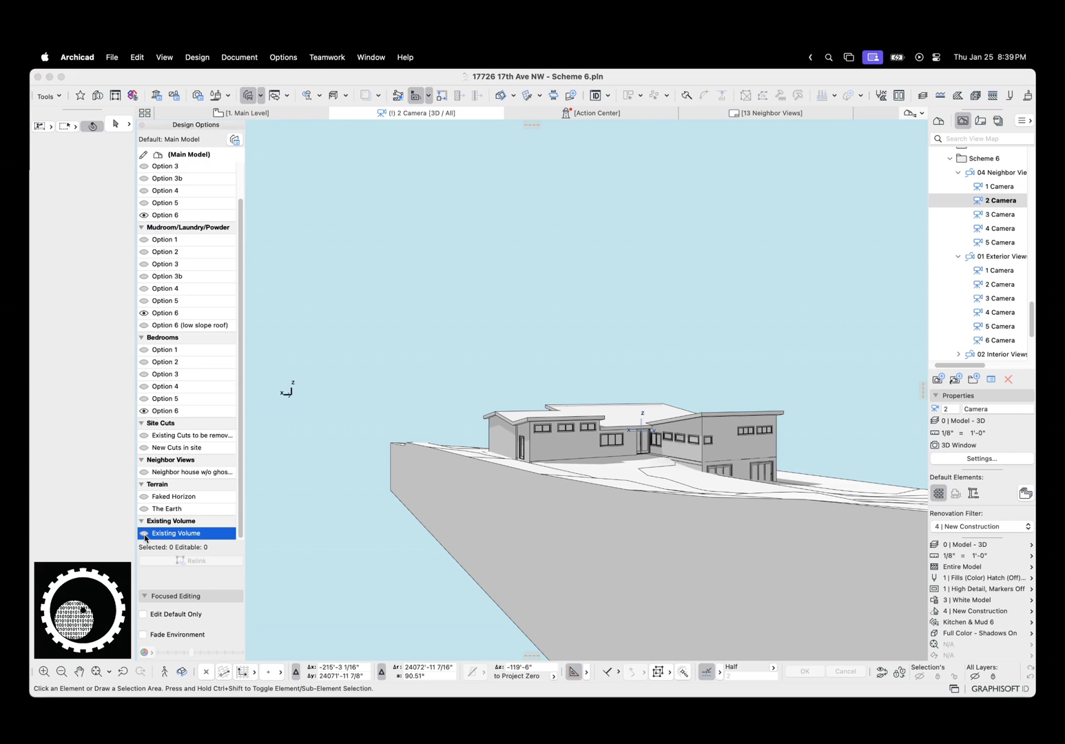
Open the 1 Camera view of the Scheme 6 neighbor views and look at the house from outside
scroll(986, 220, up, 1)
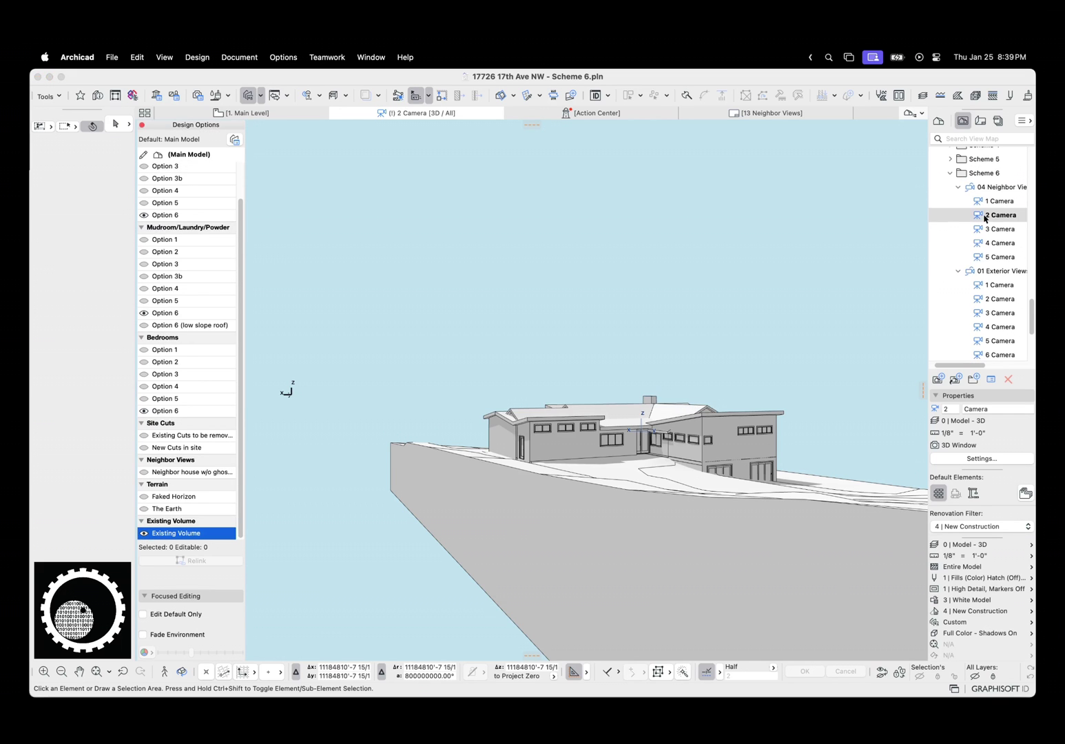
double_click(993, 201)
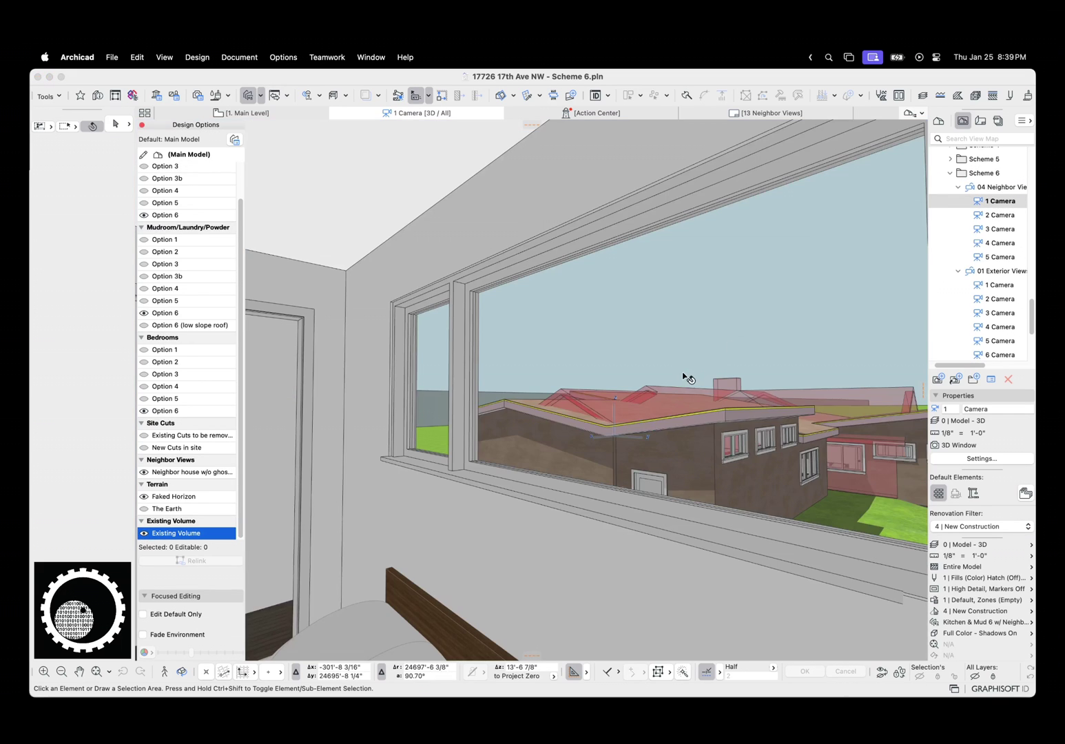
shift+middle_drag(645, 363, 400, 403)
Select the red existing-volume solid overlapping the proposed house and isolate it in the 3D view
click(703, 360)
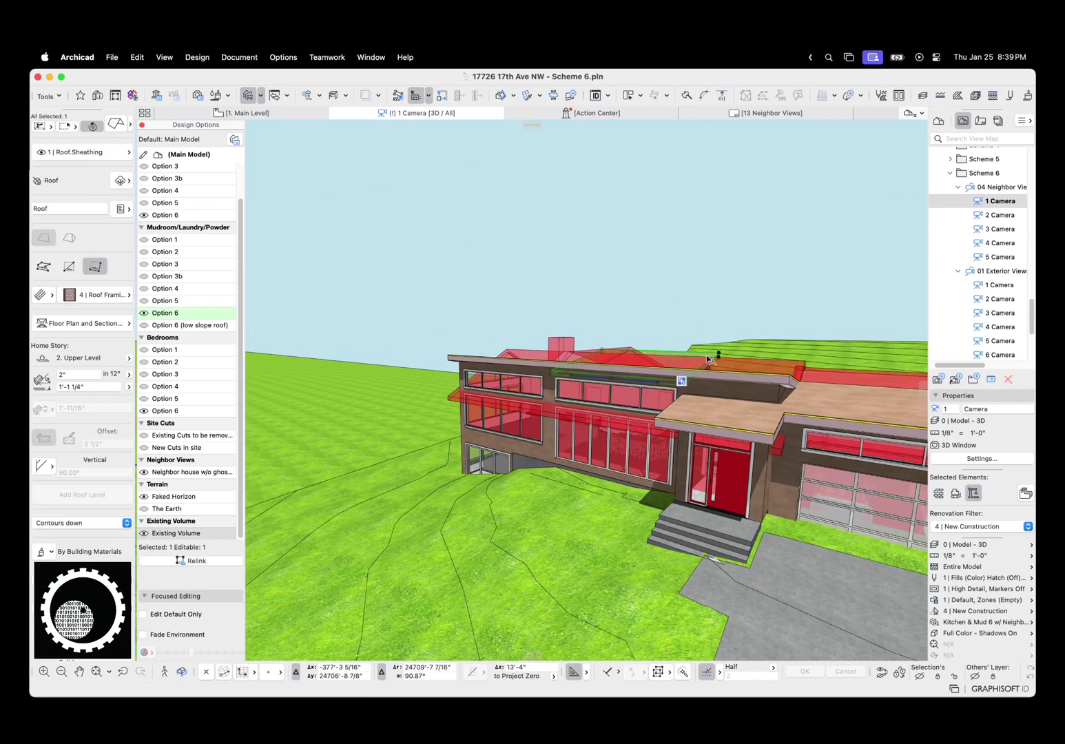
middle_drag(706, 355, 436, 364)
click(436, 364)
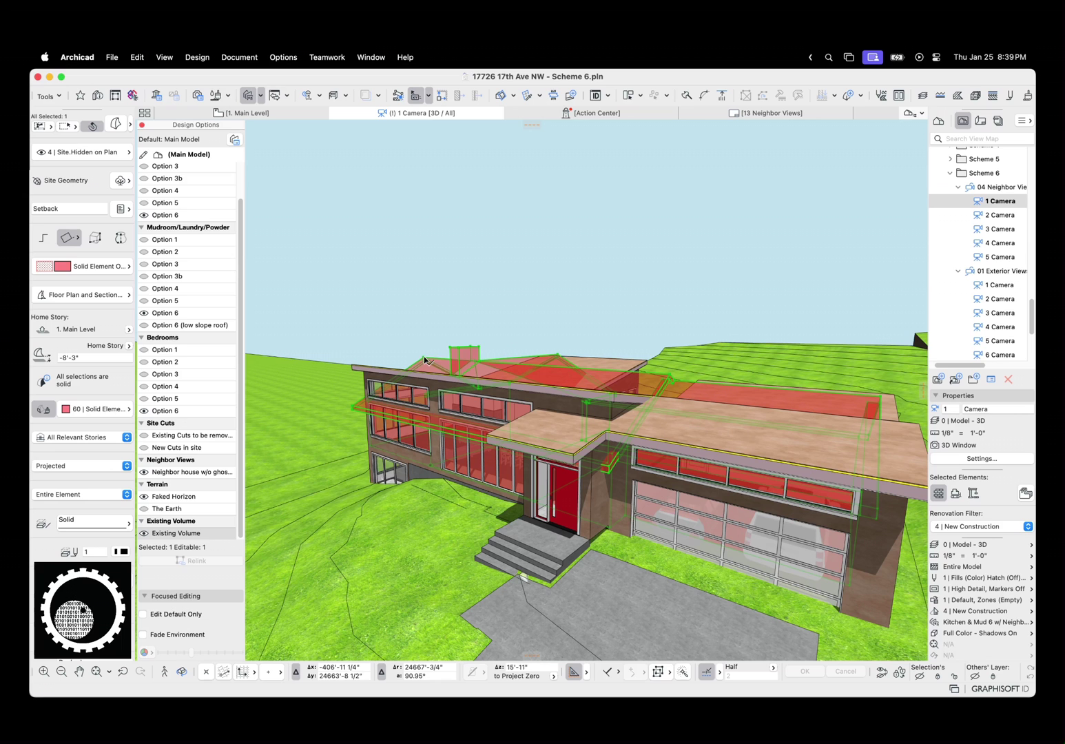
key(F5)
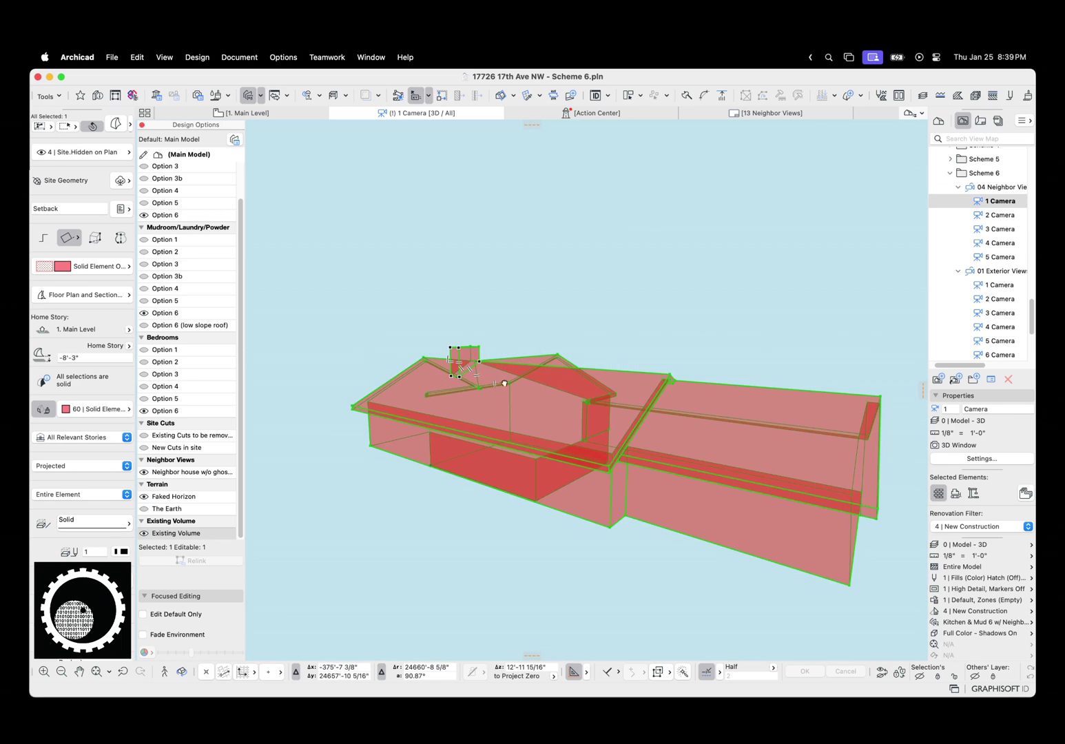
Bring the full model back into the 3D view, and toggle the Existing Volume option off and on
key(Escape)
click(593, 426)
key(Escape)
shift+middle_drag(585, 424, 610, 439)
key(super+F5)
key(super+F5)
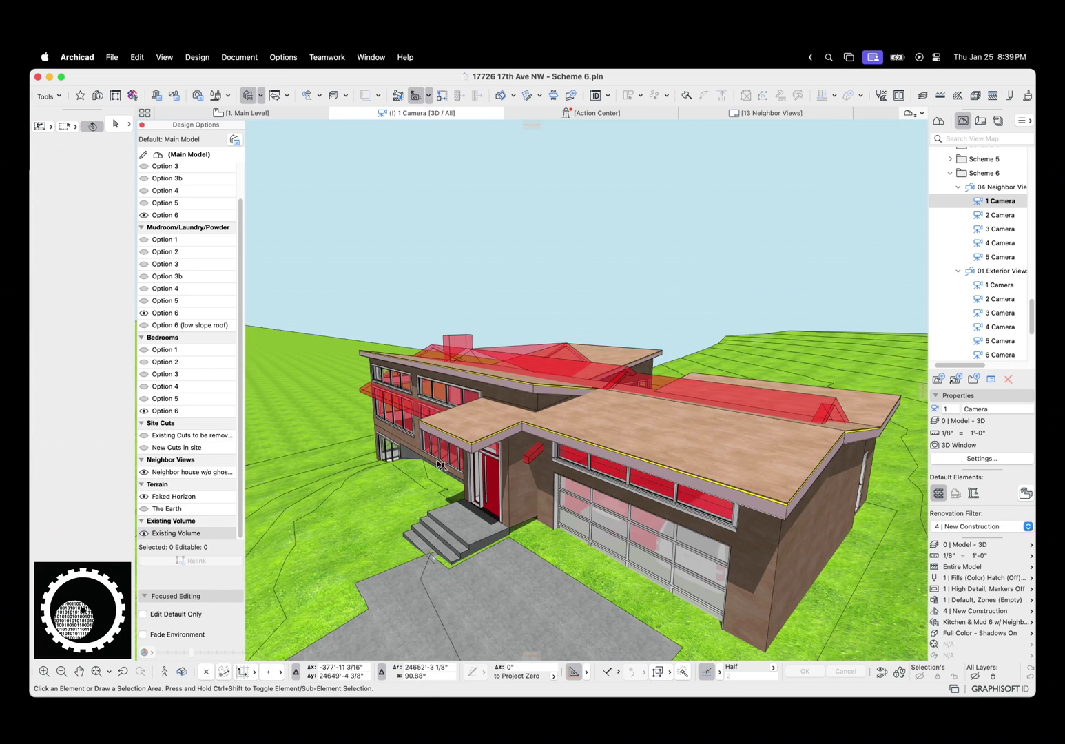
click(145, 534)
click(145, 534)
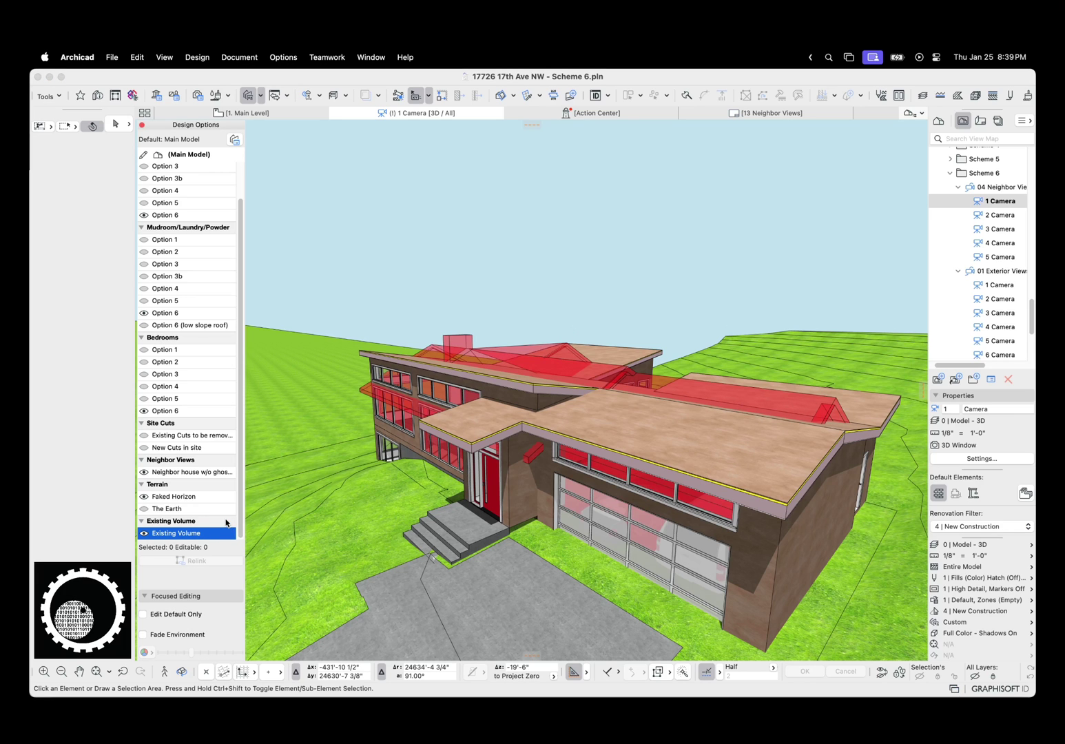
Examine the proposed house with the existing volume overlaid from the neighbor's house and tennis court side
click(418, 302)
shift+middle_drag(423, 311, 482, 403)
scroll(585, 423, down, 10)
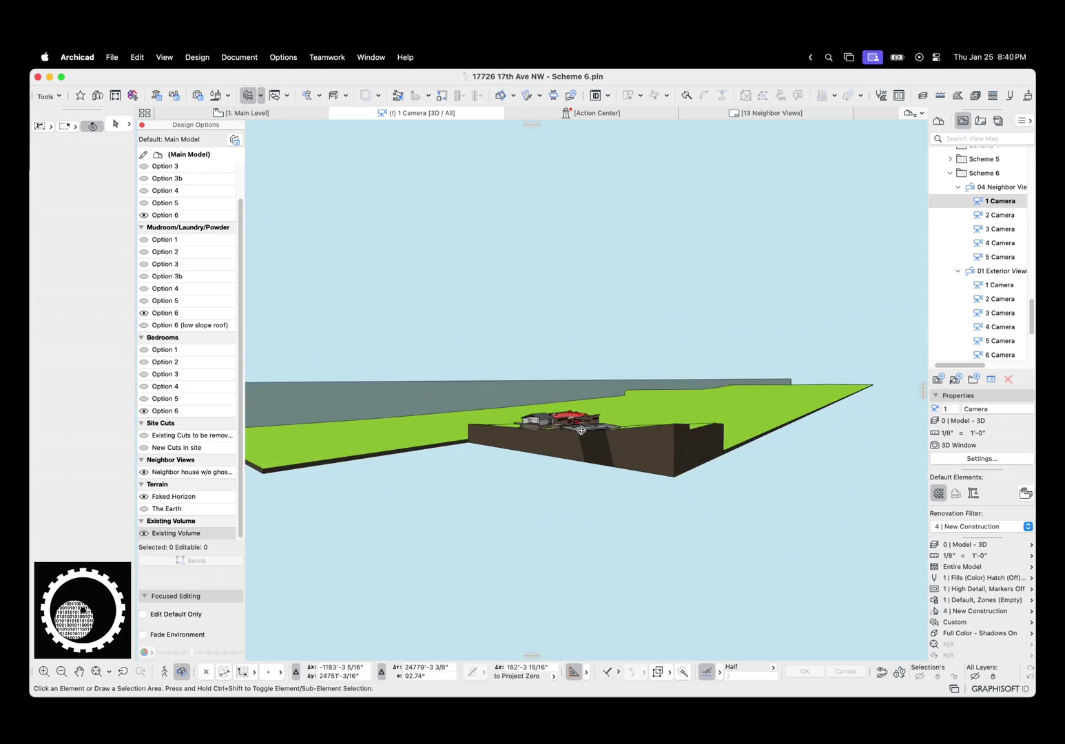
middle_drag(589, 424, 502, 466)
scroll(502, 465, up, 10)
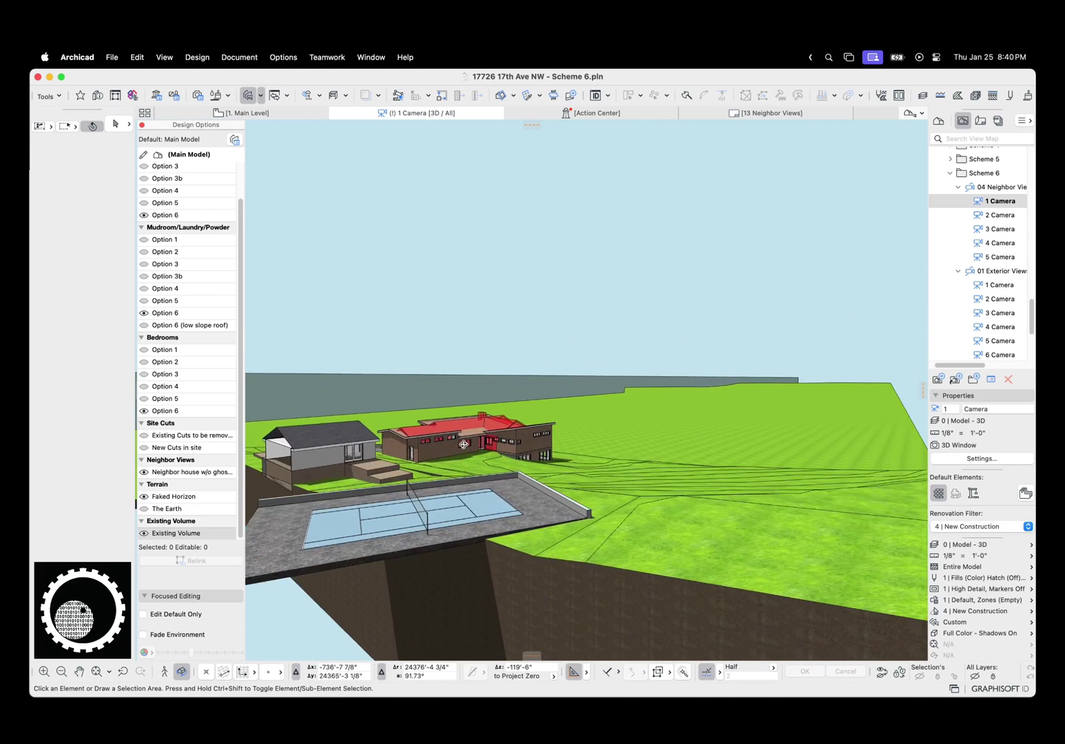
scroll(465, 447, up, 6)
scroll(465, 448, down, 6)
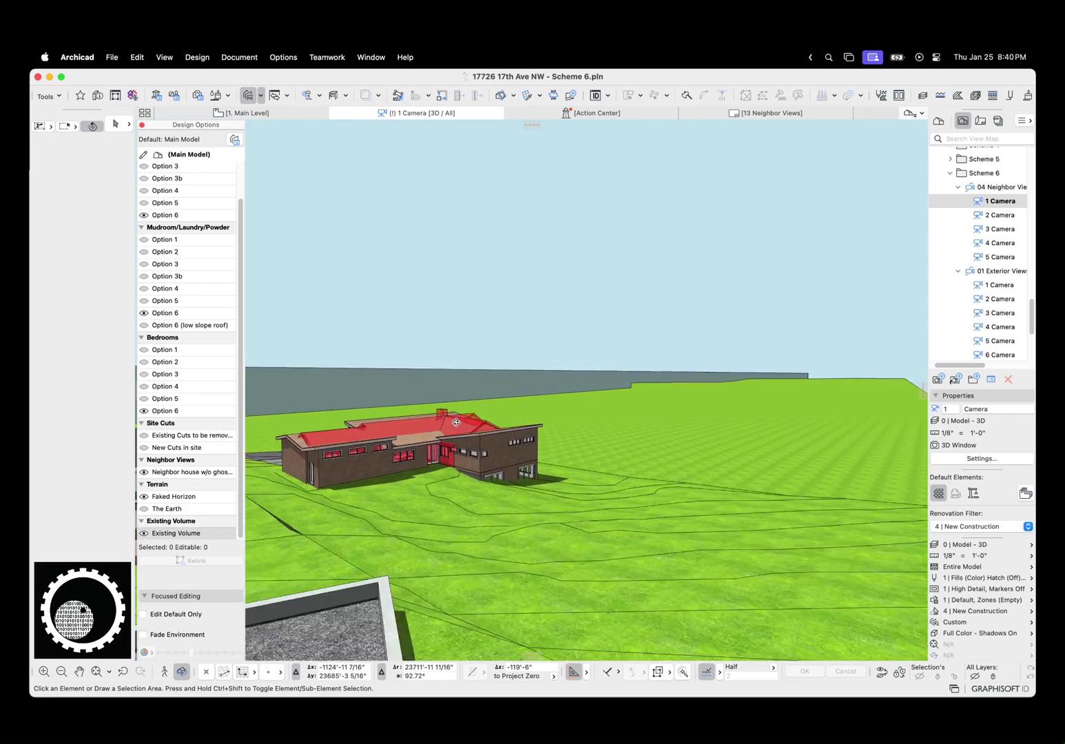
middle_drag(434, 434, 462, 419)
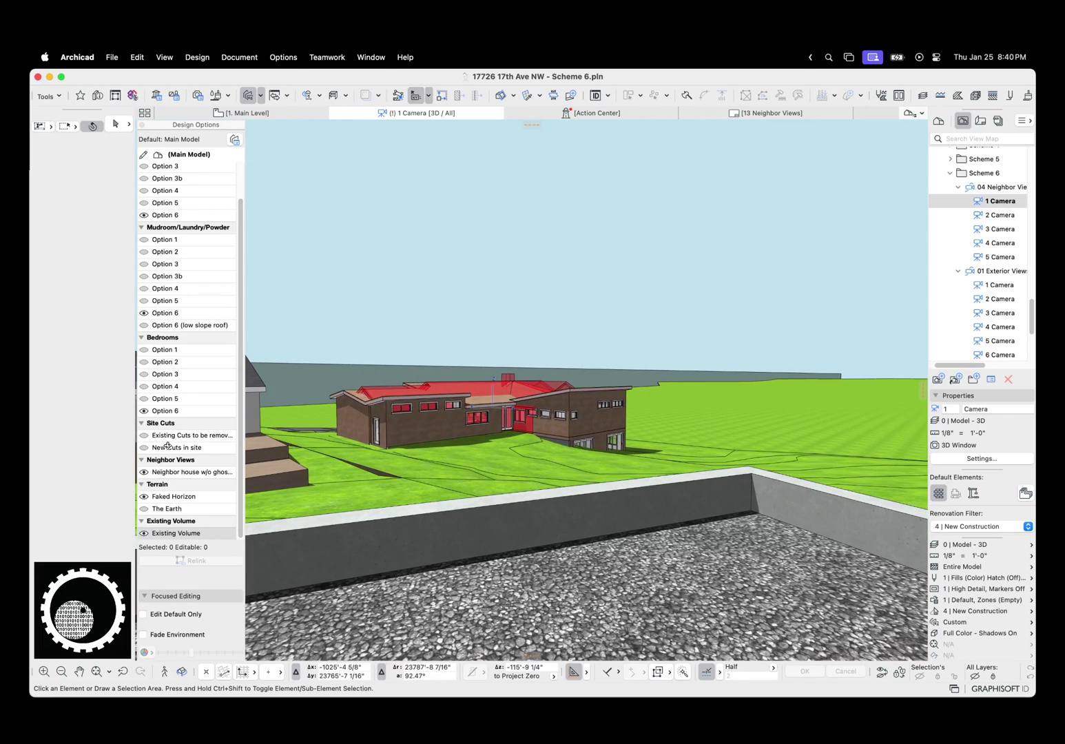
Make The Earth the default terrain option, and switch the default back to Faked Horizon to compare the two
click(170, 508)
double_click(171, 511)
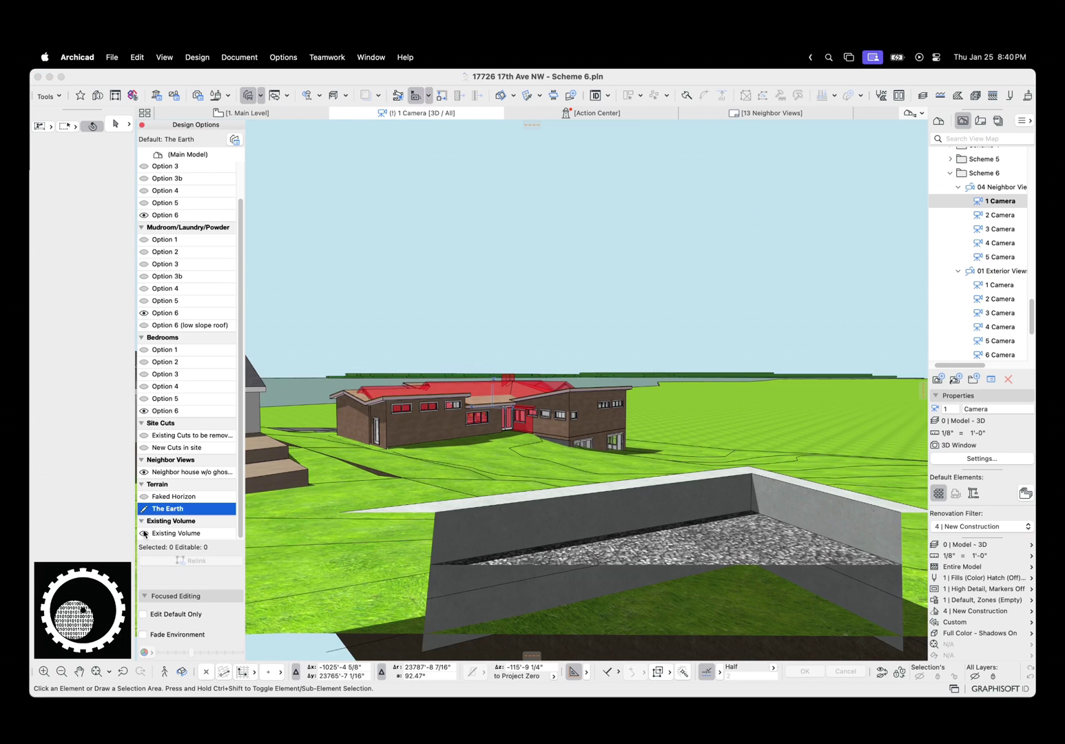
click(145, 534)
click(151, 496)
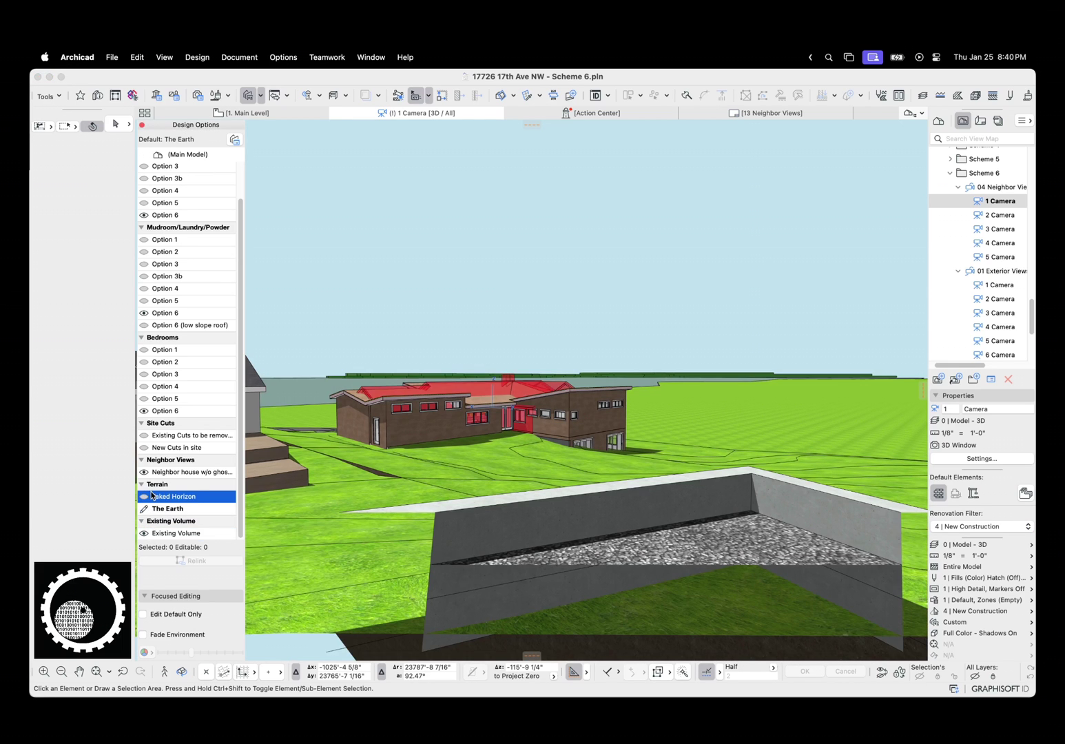
double_click(153, 496)
click(145, 534)
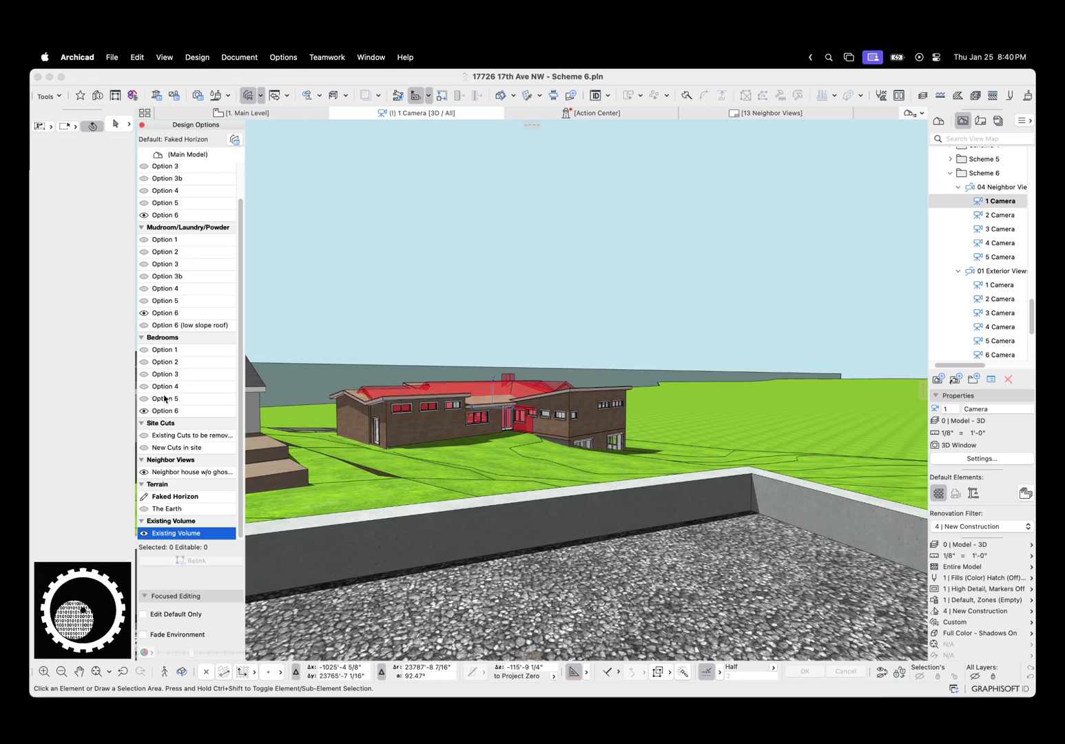
Show Option 5 in both the Mudroom/Laundry/Powder and Kitchens option sets
click(148, 301)
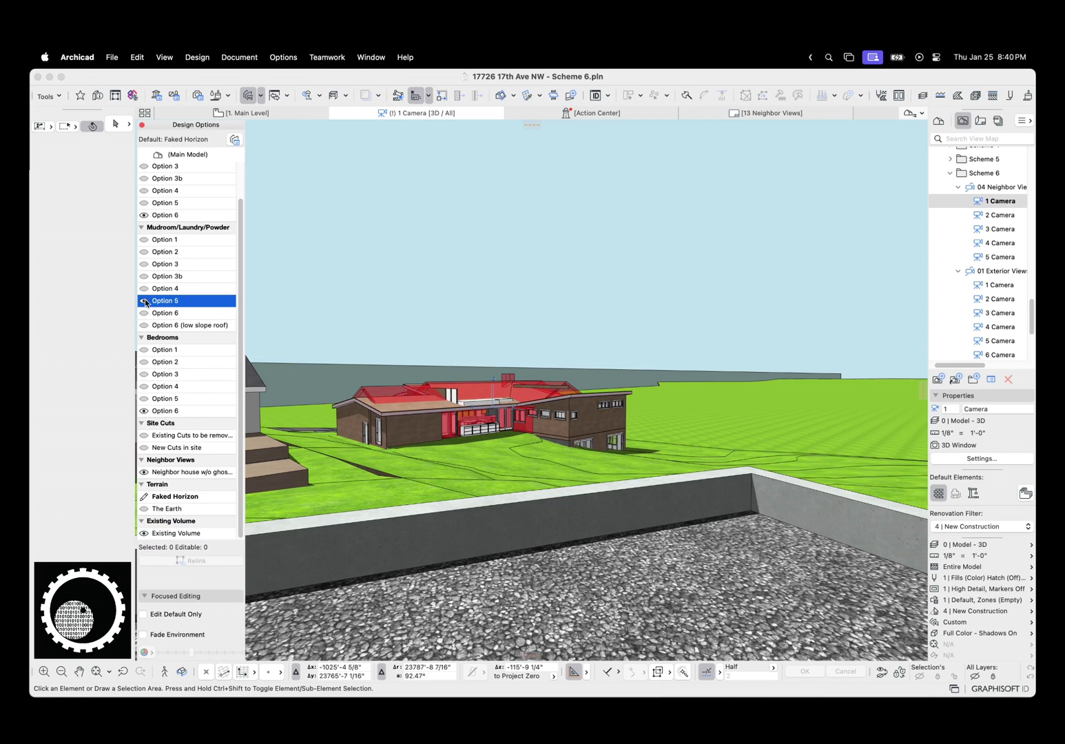
scroll(147, 324, up, 1)
scroll(151, 331, up, 2)
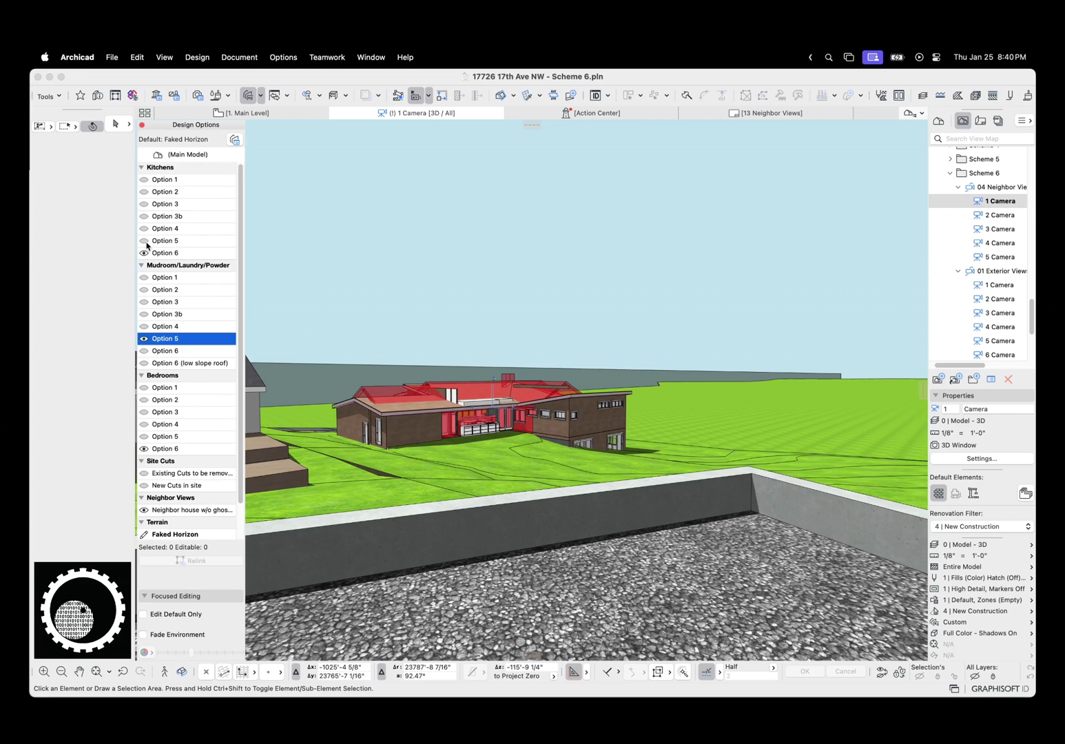
click(147, 240)
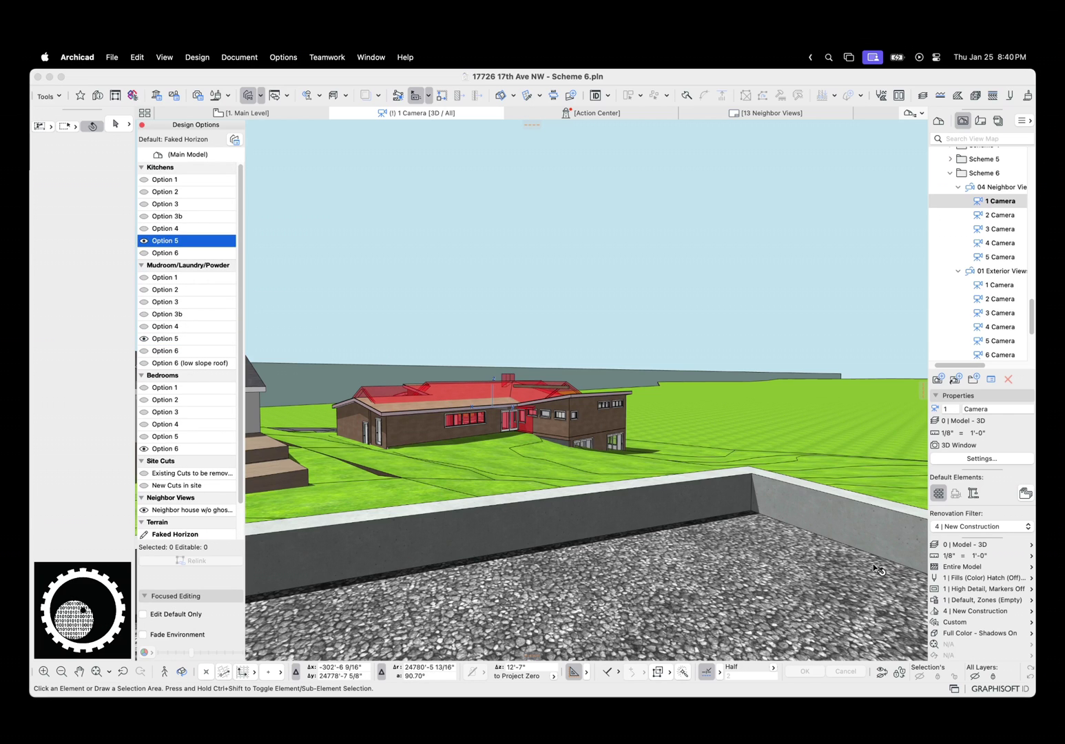
Set the renovation filter to 1 | Existing Plan and view the existing house up close in 3D
mouse_move(873, 564)
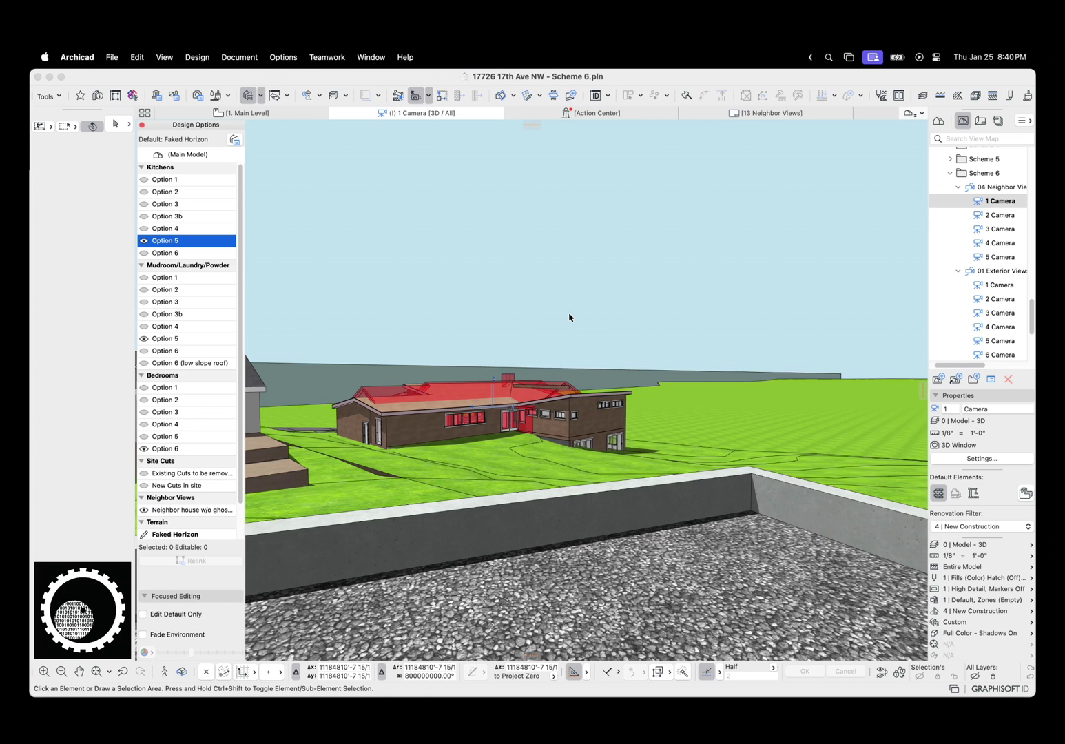
click(978, 525)
click(963, 487)
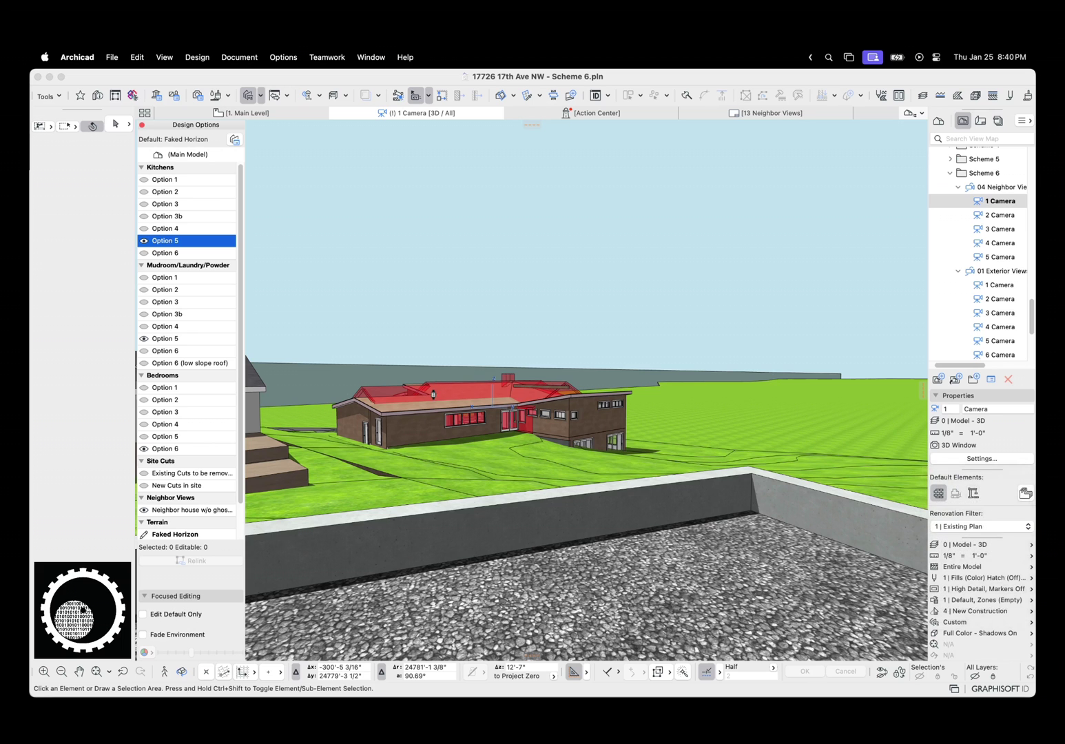
scroll(433, 397, up, 5)
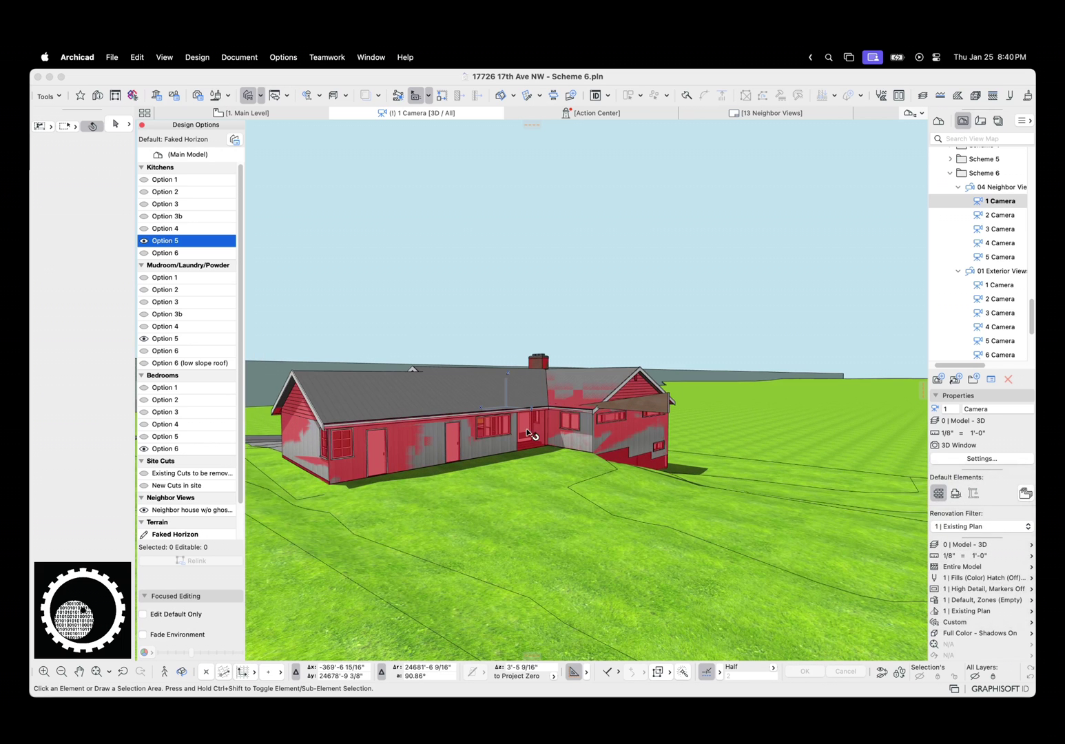
drag(569, 434, 543, 454)
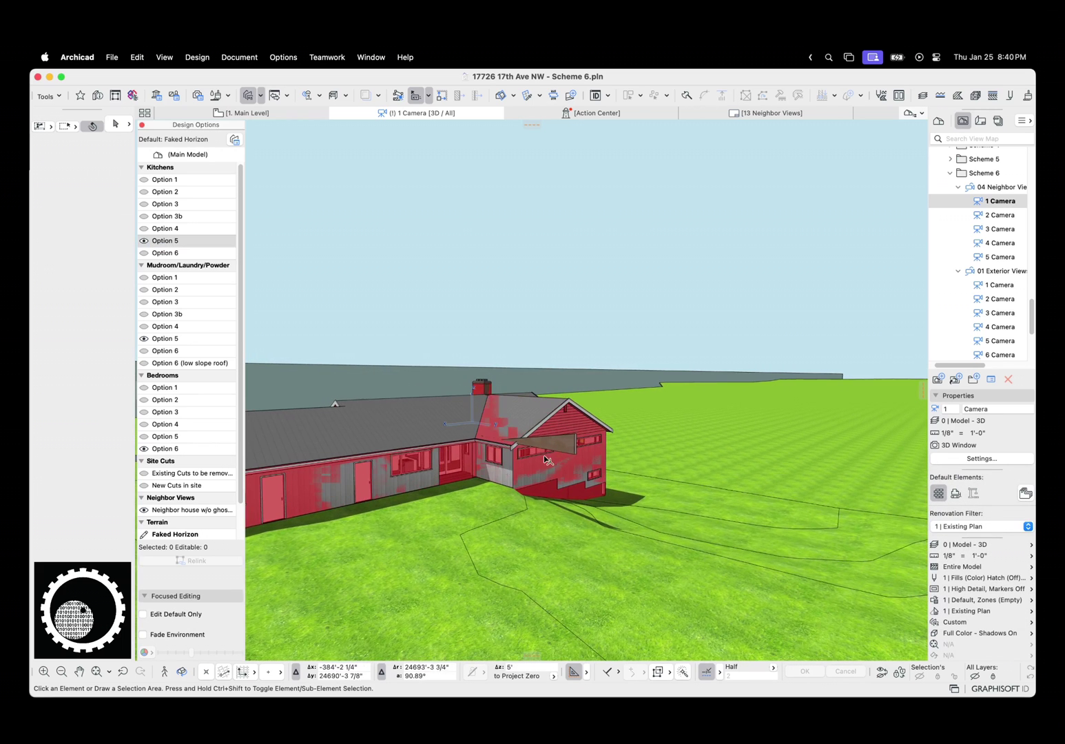
Hide Option 5 in both the Kitchens and Mudroom/Laundry/Powder option sets
click(144, 243)
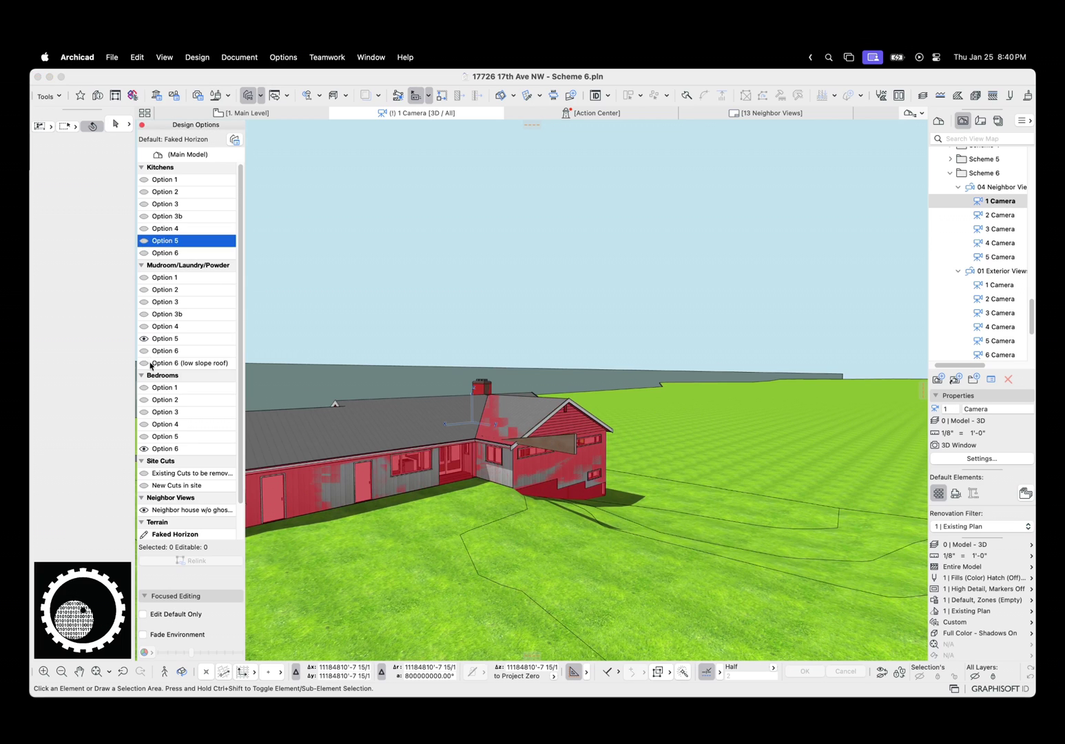
click(145, 340)
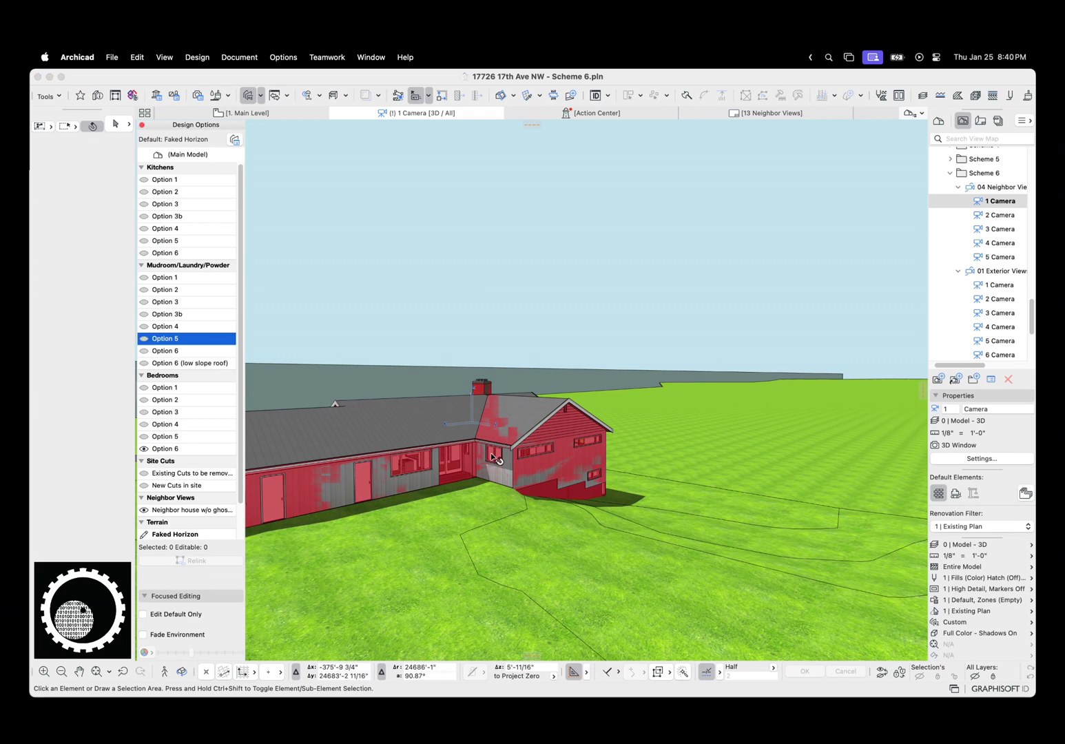
click(542, 335)
click(544, 344)
mouse_move(560, 362)
shift+middle_down()
mouse_move(286, 390)
mouse_move(266, 420)
shift+middle_up()
mouse_move(624, 345)
shift+middle_down()
mouse_move(461, 473)
mouse_move(344, 489)
shift+middle_up()
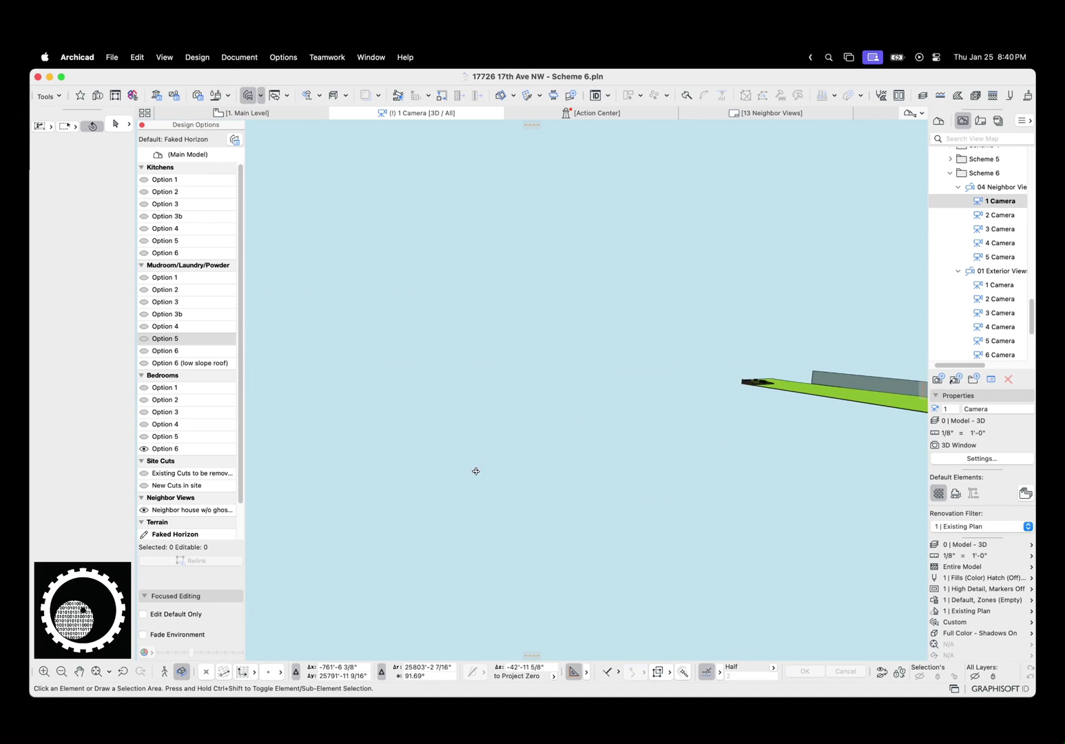
shift+middle_drag(664, 414, 340, 472)
Make the neighbor house the default design option and hide the Faked Horizon terrain
scroll(148, 501, down, 2)
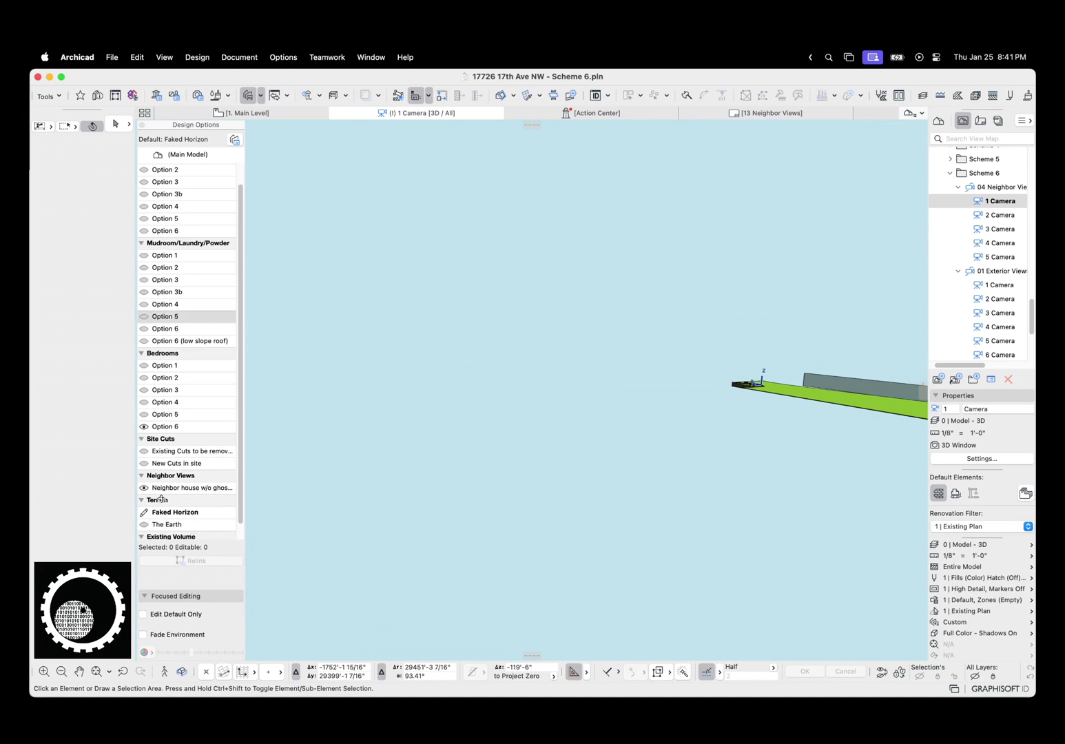
click(160, 492)
double_click(160, 492)
click(144, 513)
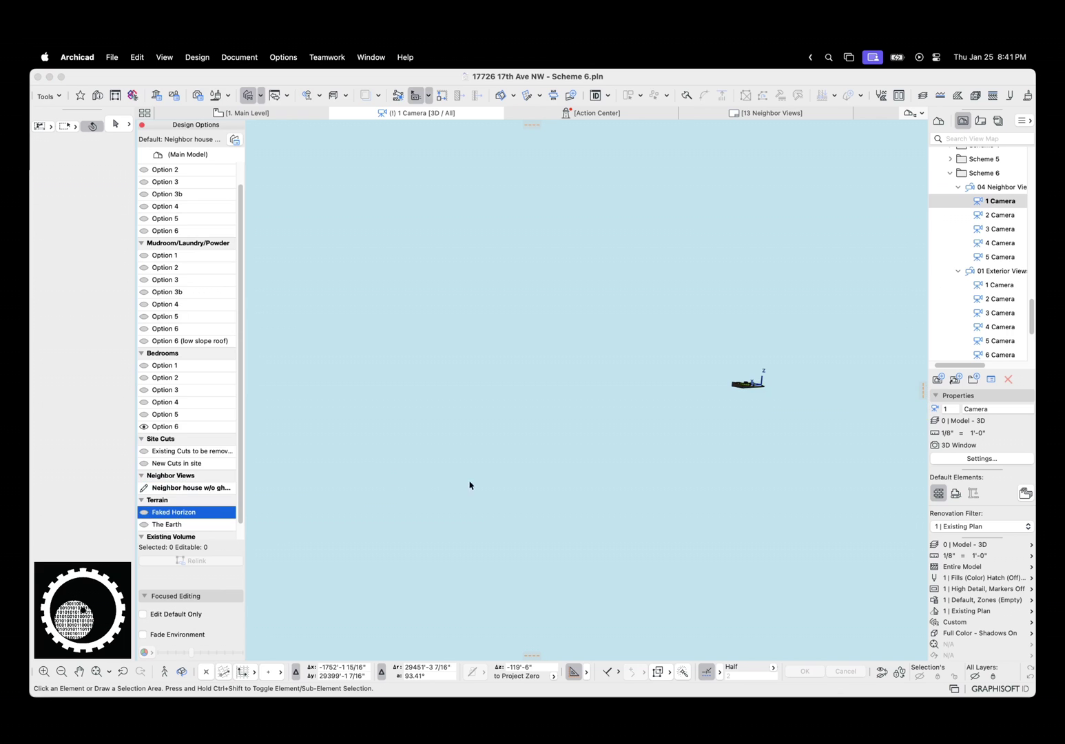
middle_drag(679, 415, 528, 454)
scroll(528, 454, up, 2)
scroll(628, 405, up, 10)
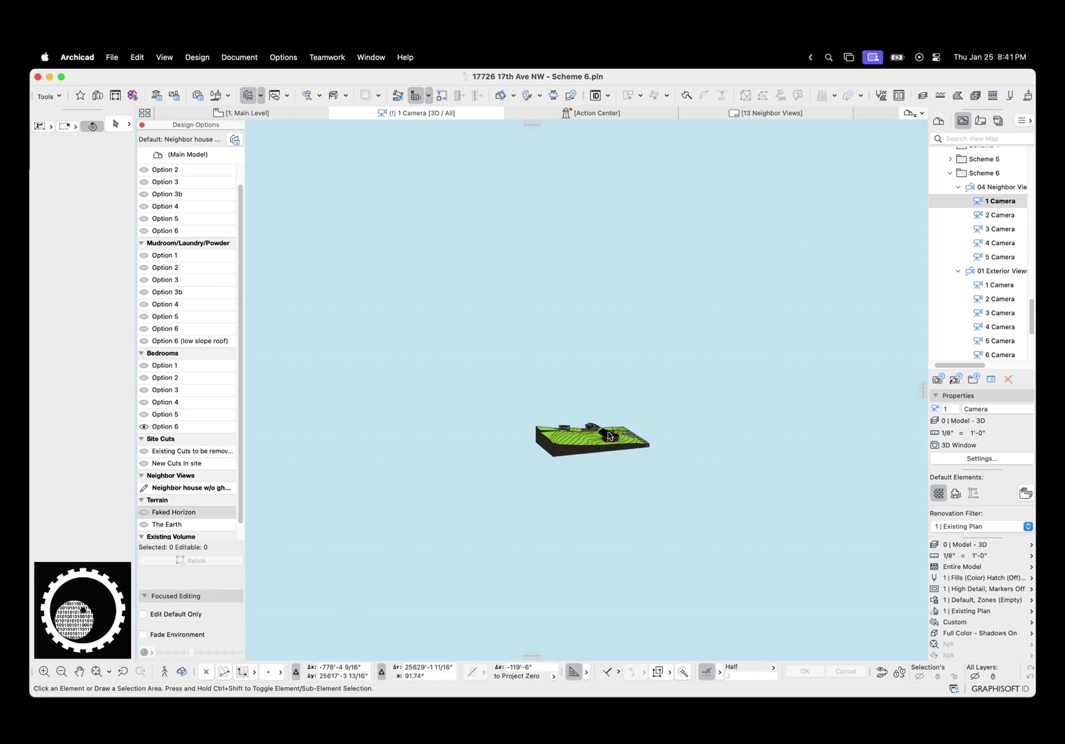
scroll(618, 434, up, 5)
scroll(219, 187, up, 2)
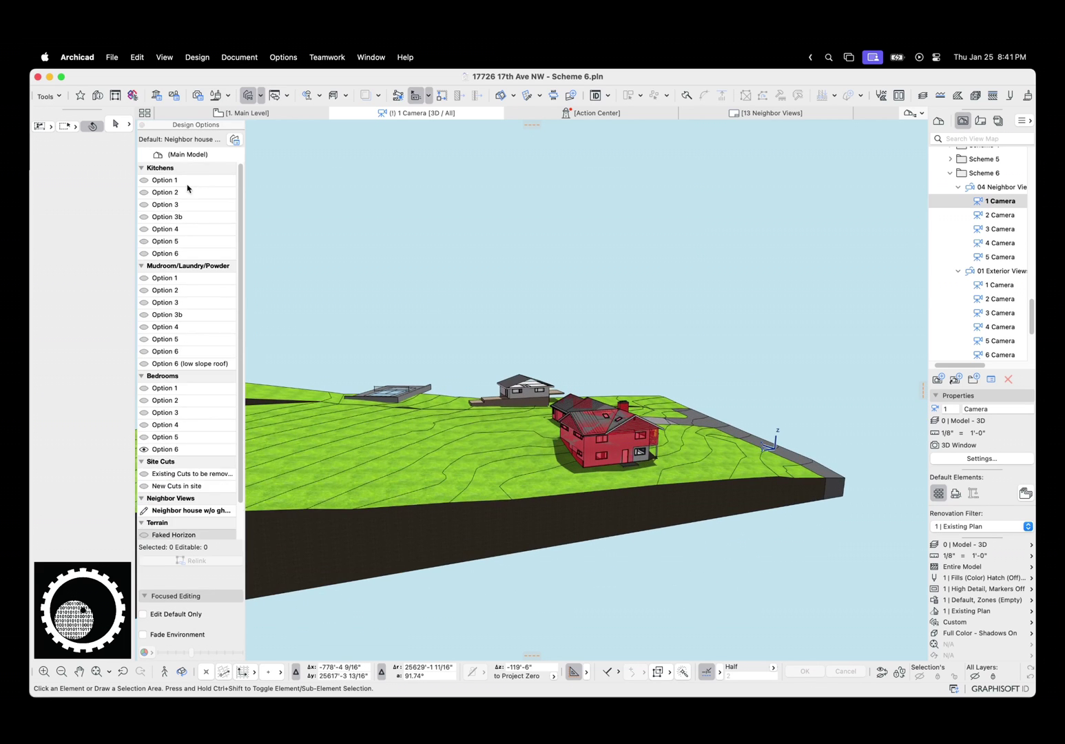
Make Main Model the default and hide the neighbor house, leaving the existing house's front facade in view
click(184, 155)
double_click(182, 155)
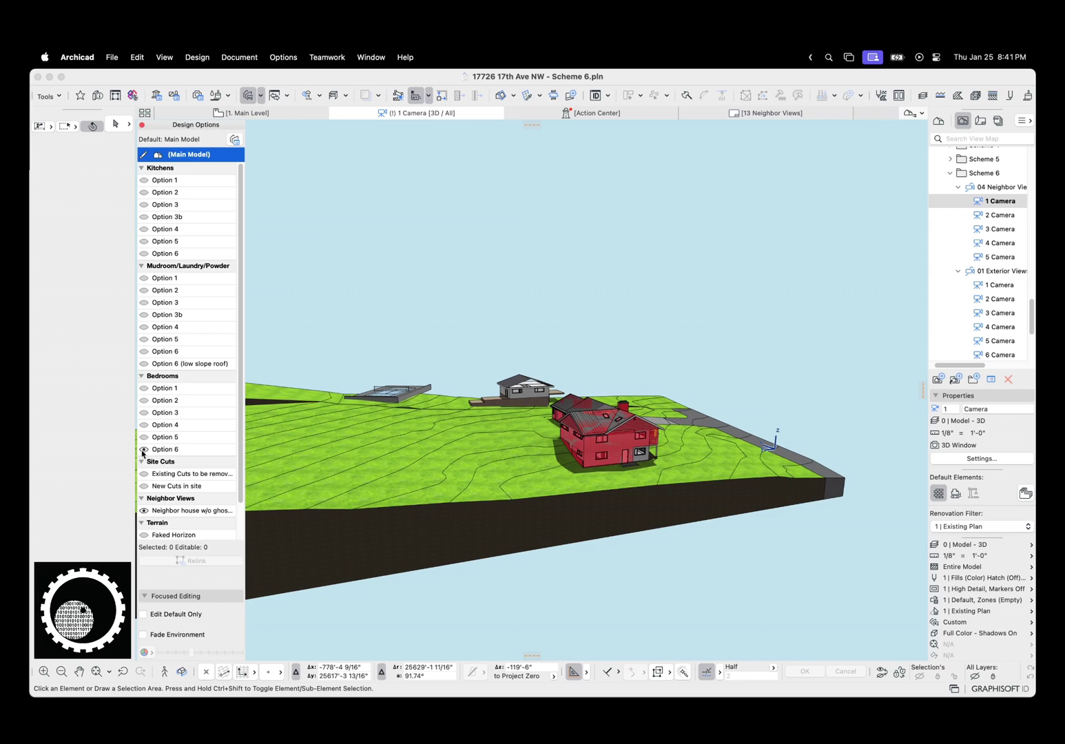
click(145, 512)
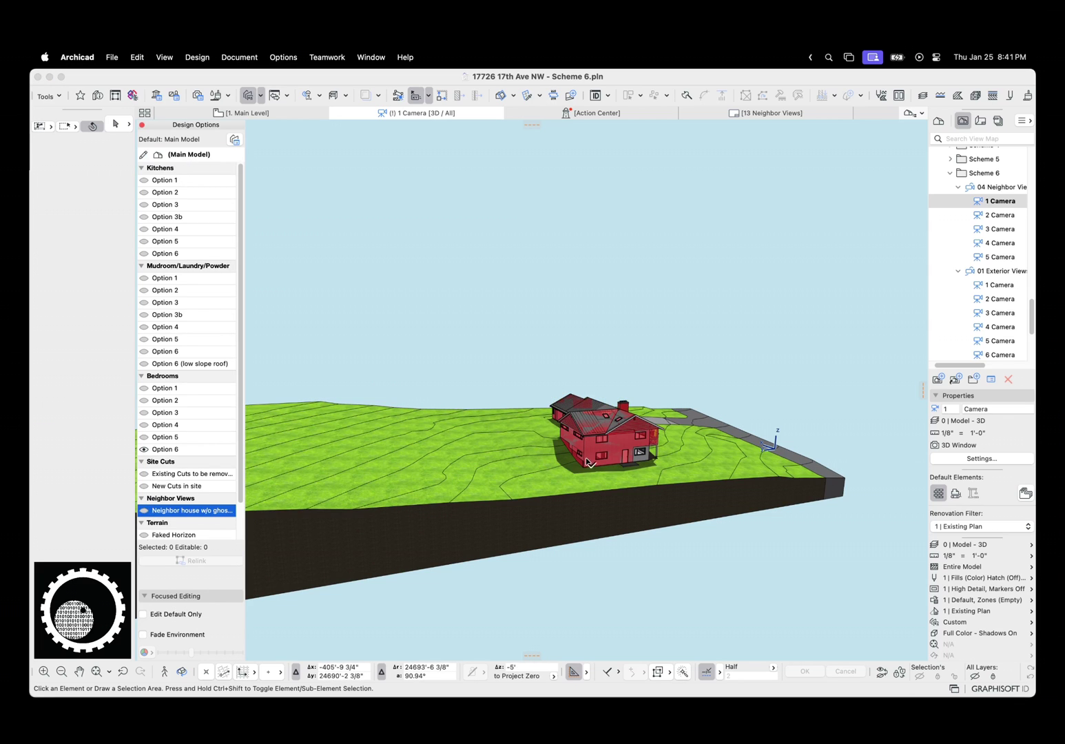
click(673, 379)
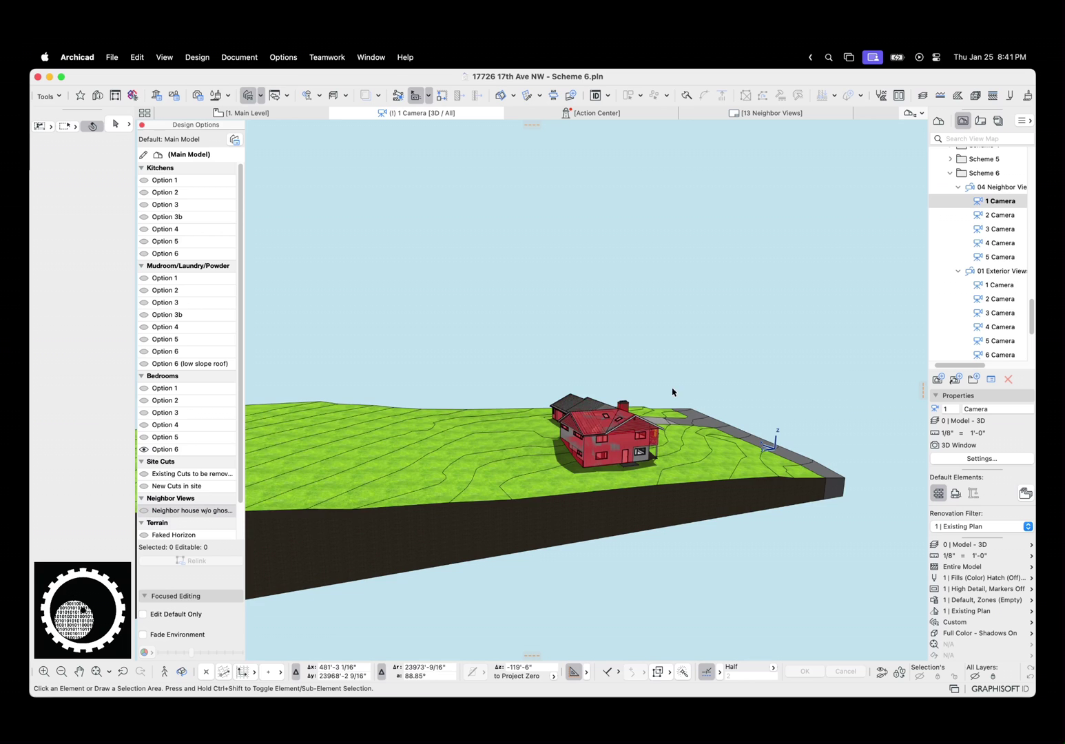
scroll(540, 412, up, 10)
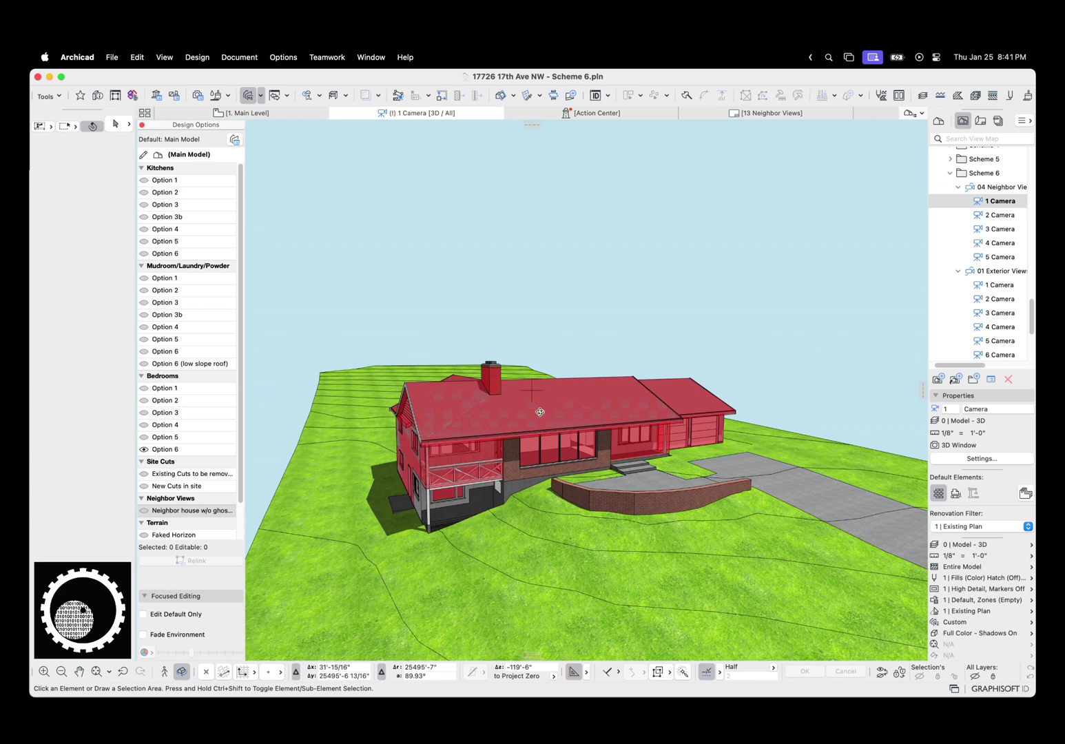
Set the renovation filter to 4 | New Construction and apply the Kitchen & Mud 5 design option combination
click(951, 526)
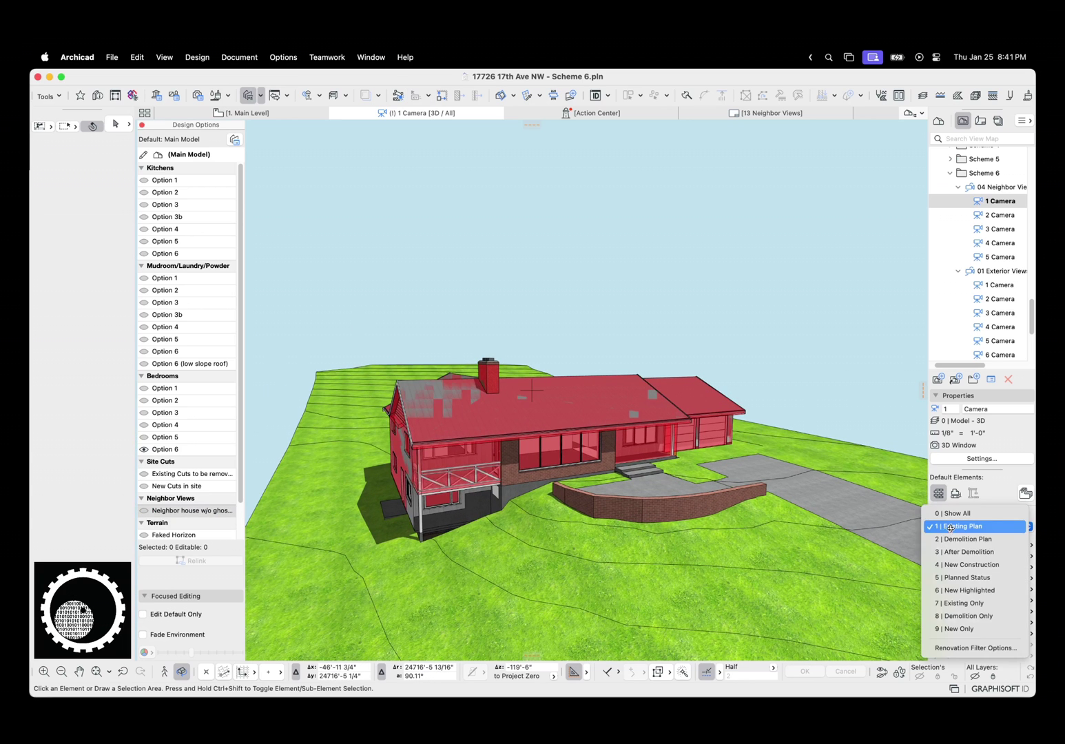
click(968, 564)
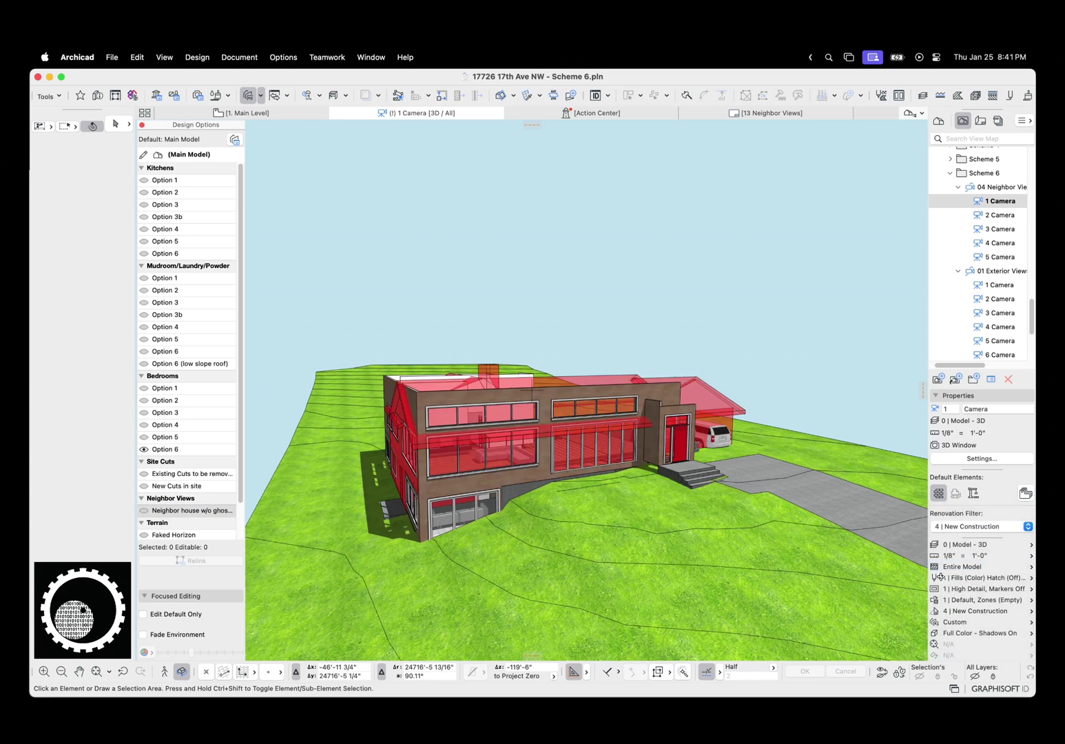
click(967, 623)
click(963, 562)
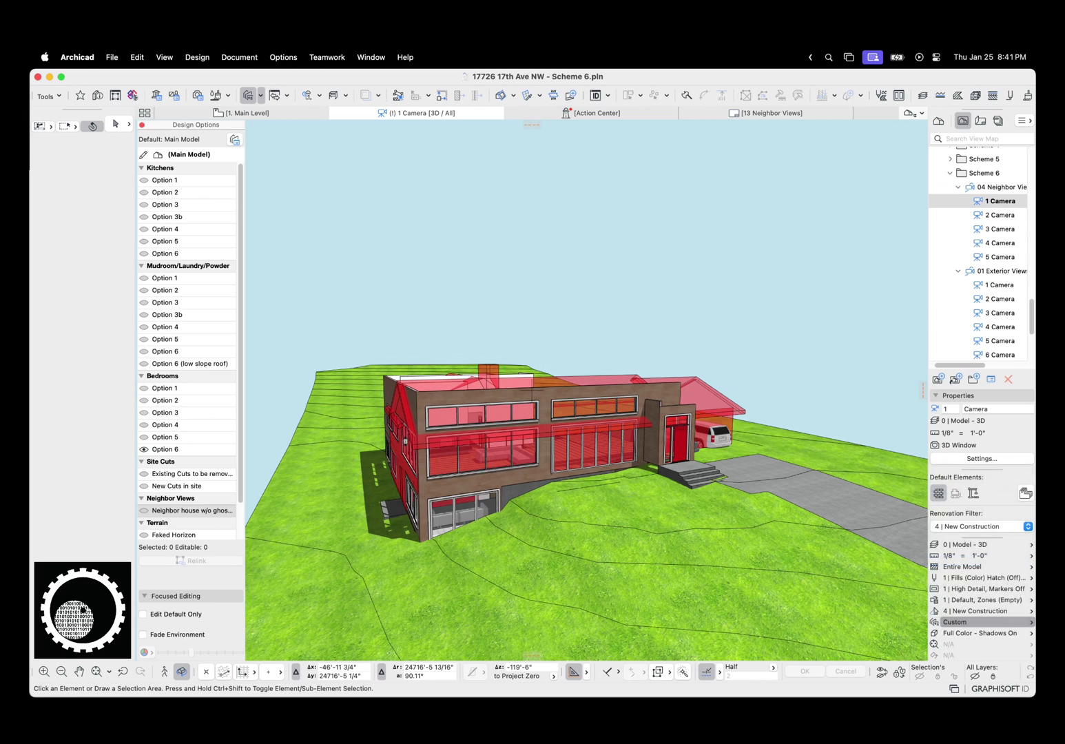
Show the neighbor house, The Earth terrain and the Existing Volume alongside the proposed house
scroll(162, 496, down, 3)
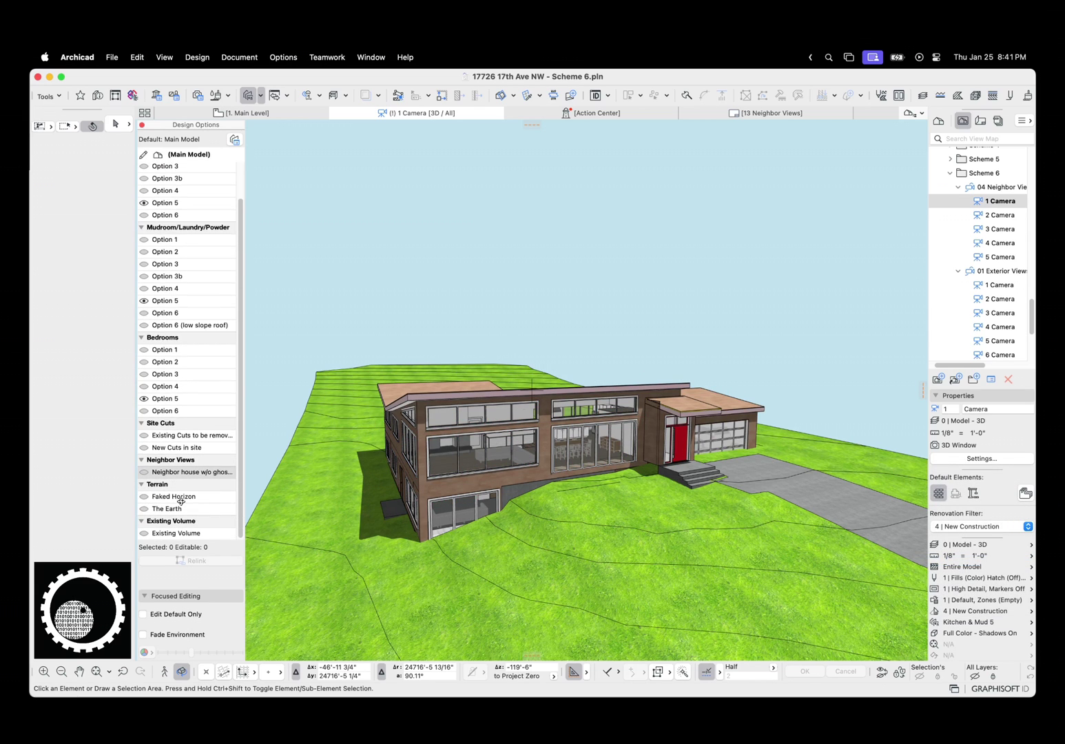
click(146, 473)
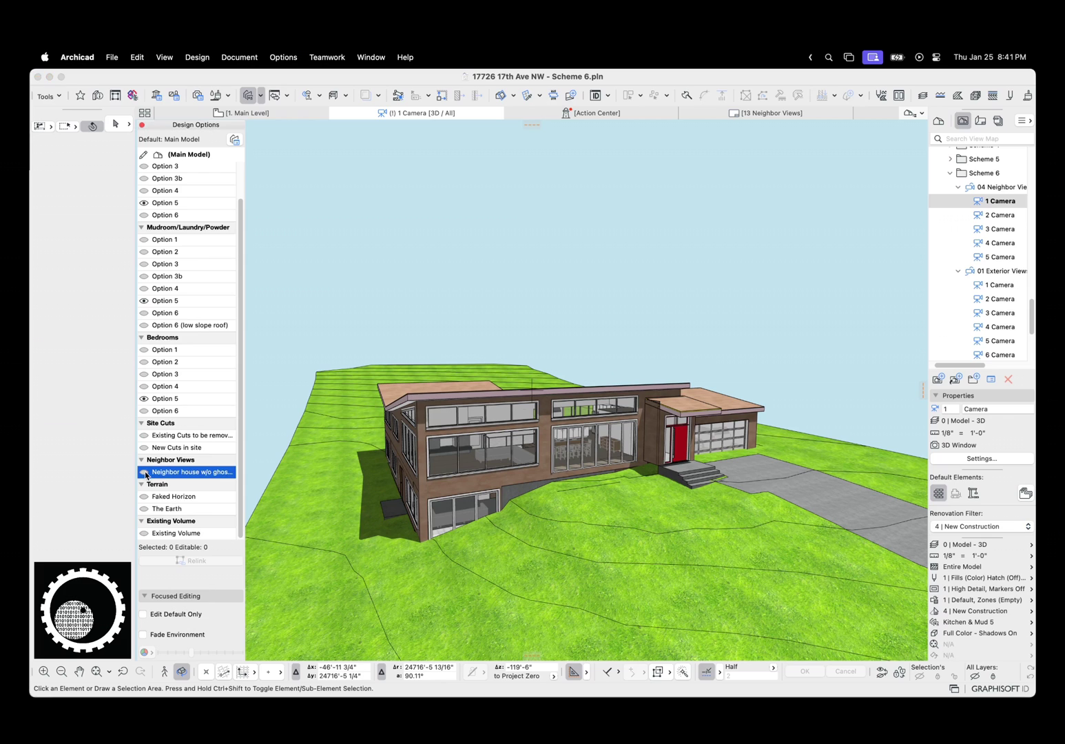
click(145, 509)
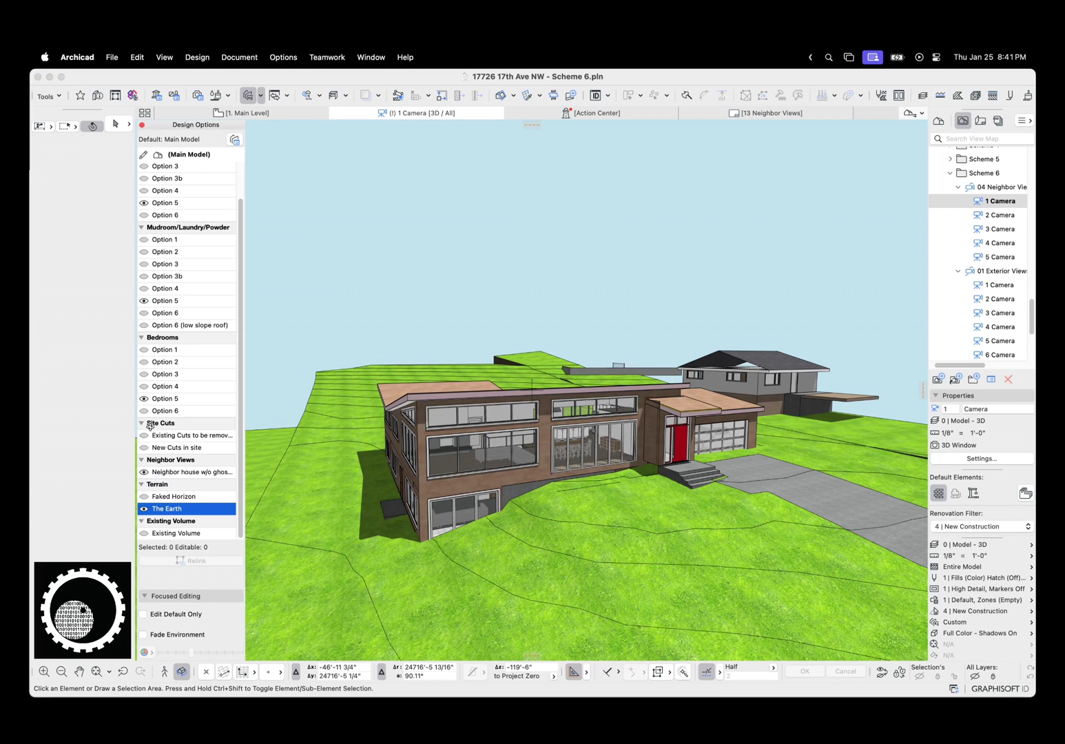
click(145, 533)
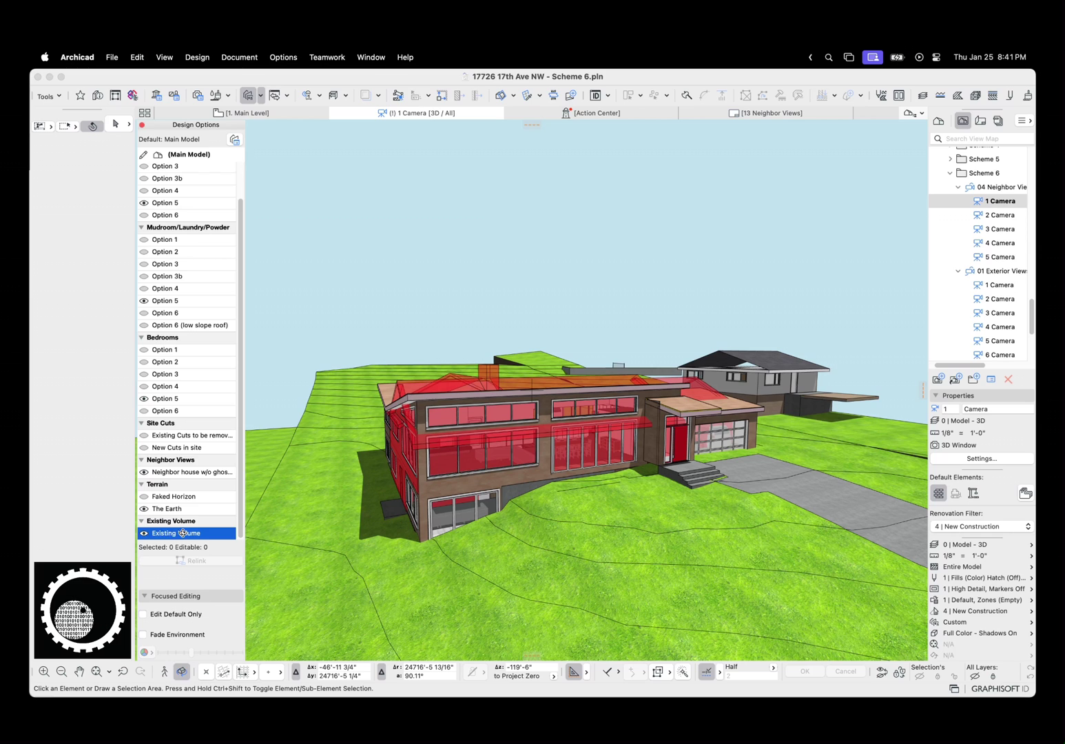
Make Existing Volume the default option and fade the environment with the custom color R: 192 G: 192 B: 192, raising the fade intensity
double_click(179, 535)
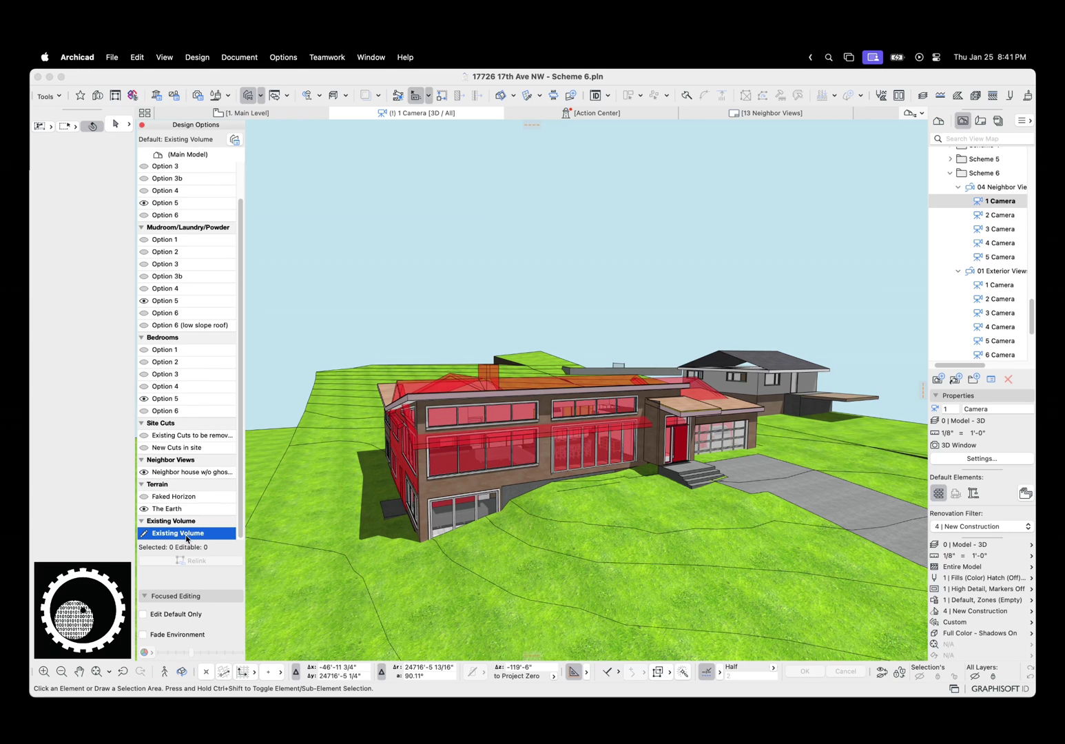
click(174, 634)
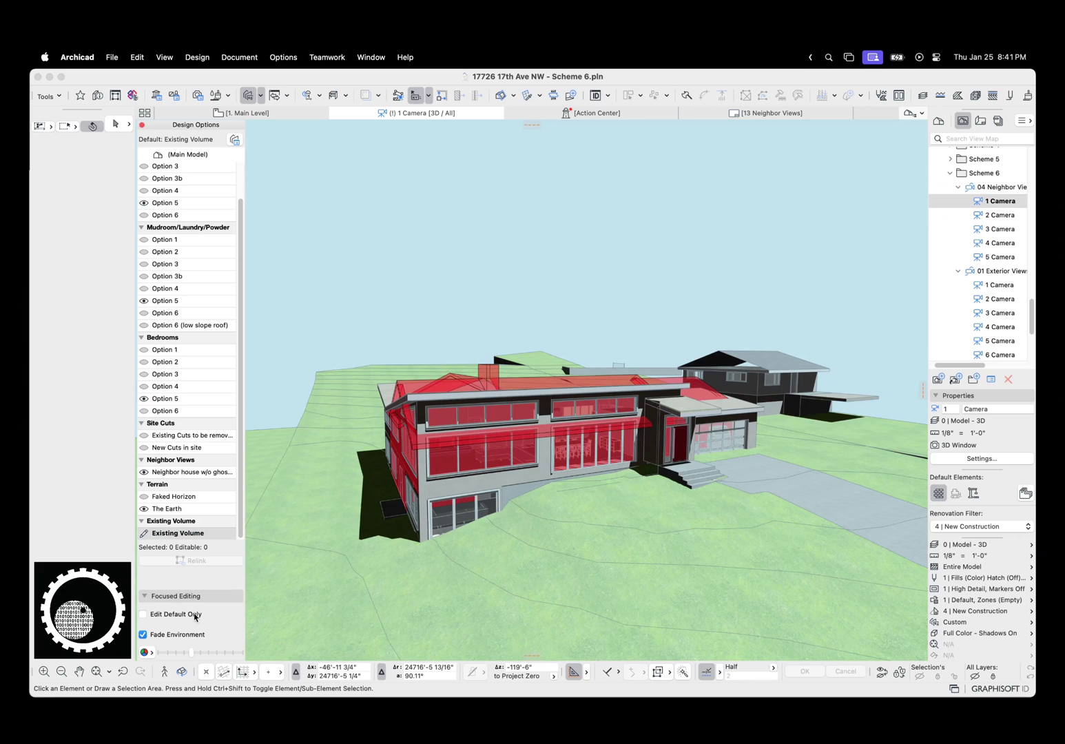
drag(187, 652, 177, 655)
click(152, 654)
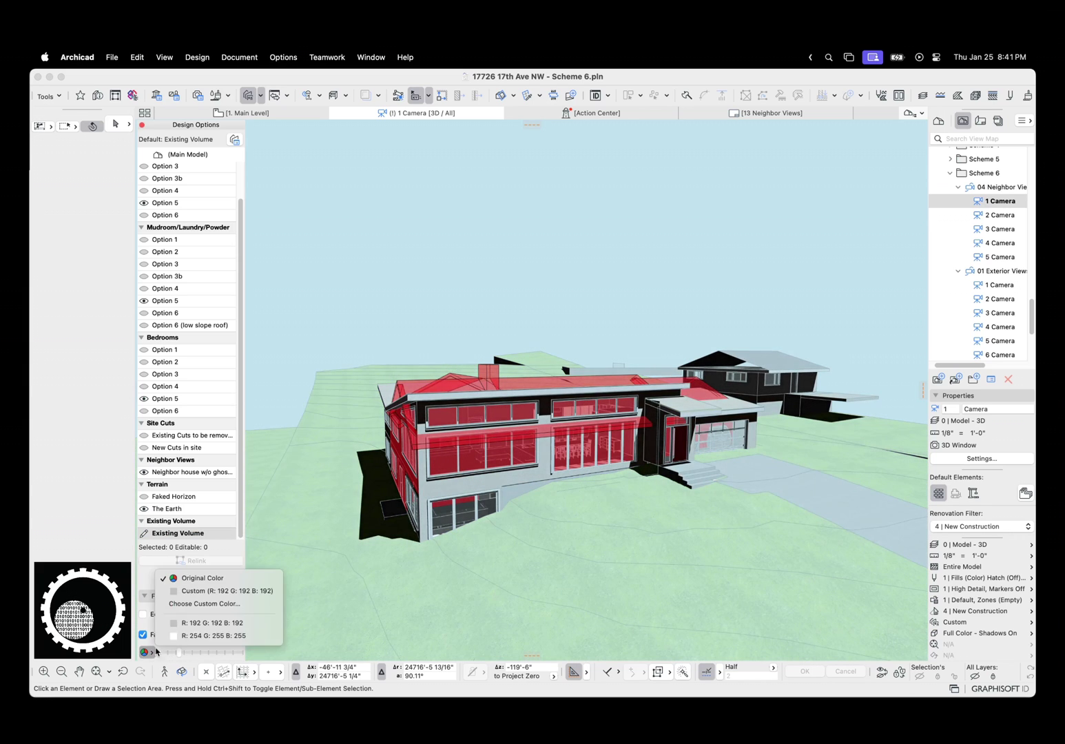
click(193, 590)
drag(198, 651, 269, 655)
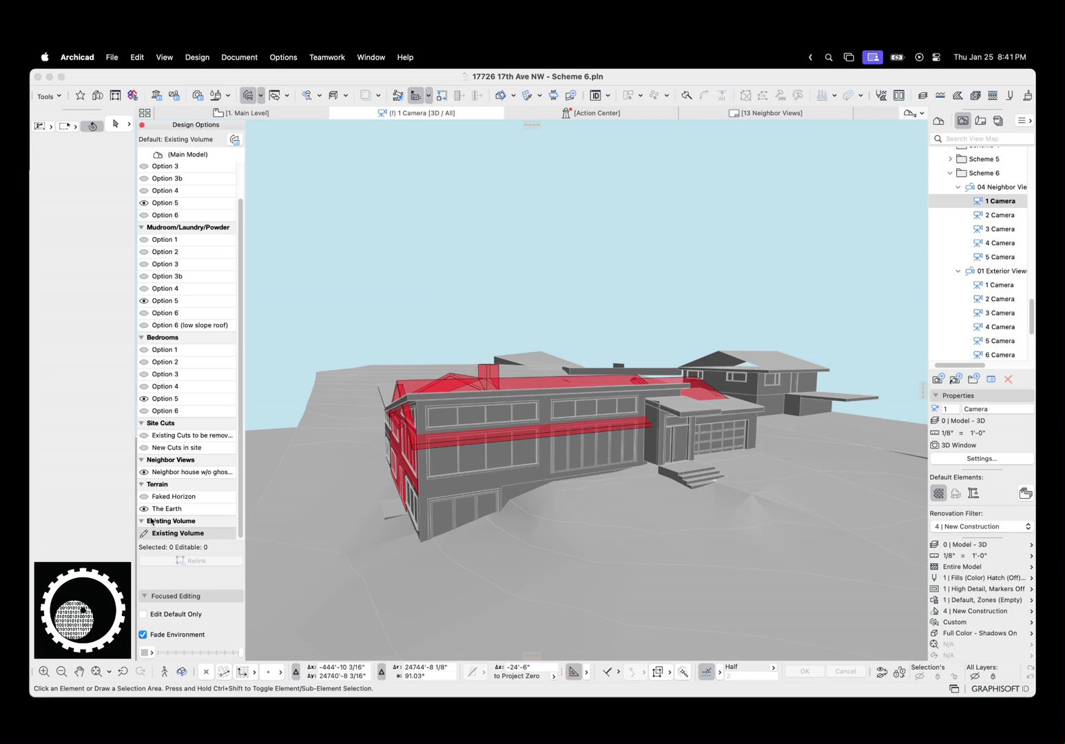
Hide the neighbor house and The Earth terrain from the faded 3D model
click(144, 473)
shift+middle_drag(610, 339, 511, 399)
drag(510, 400, 502, 440)
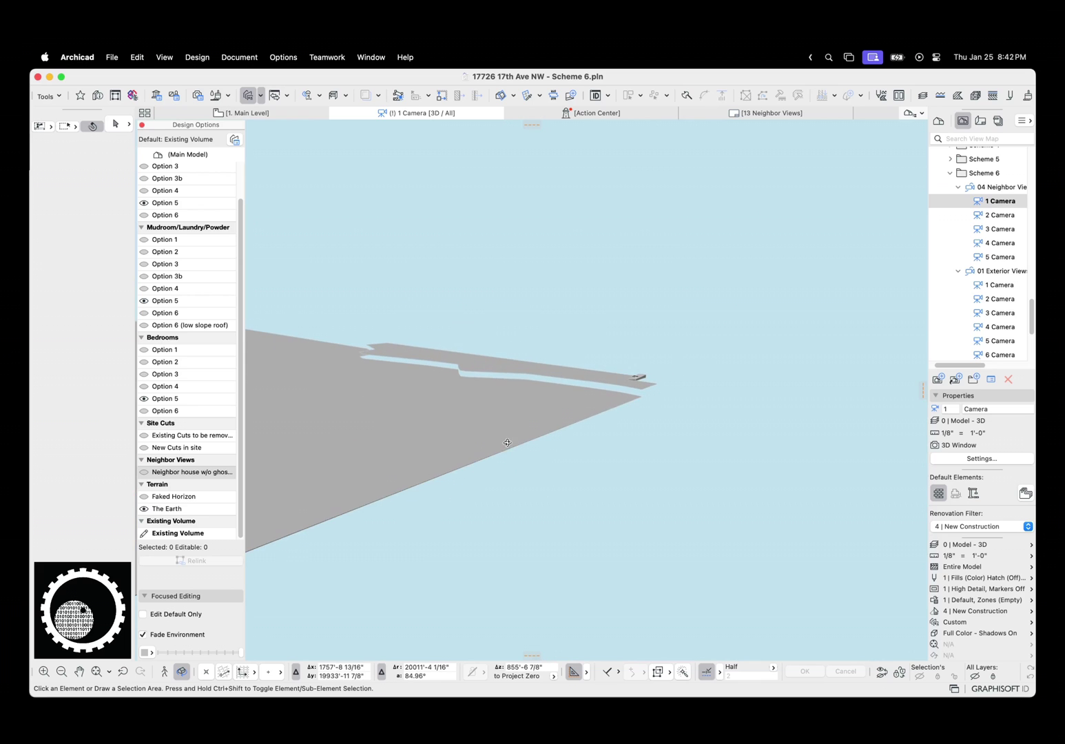
click(144, 508)
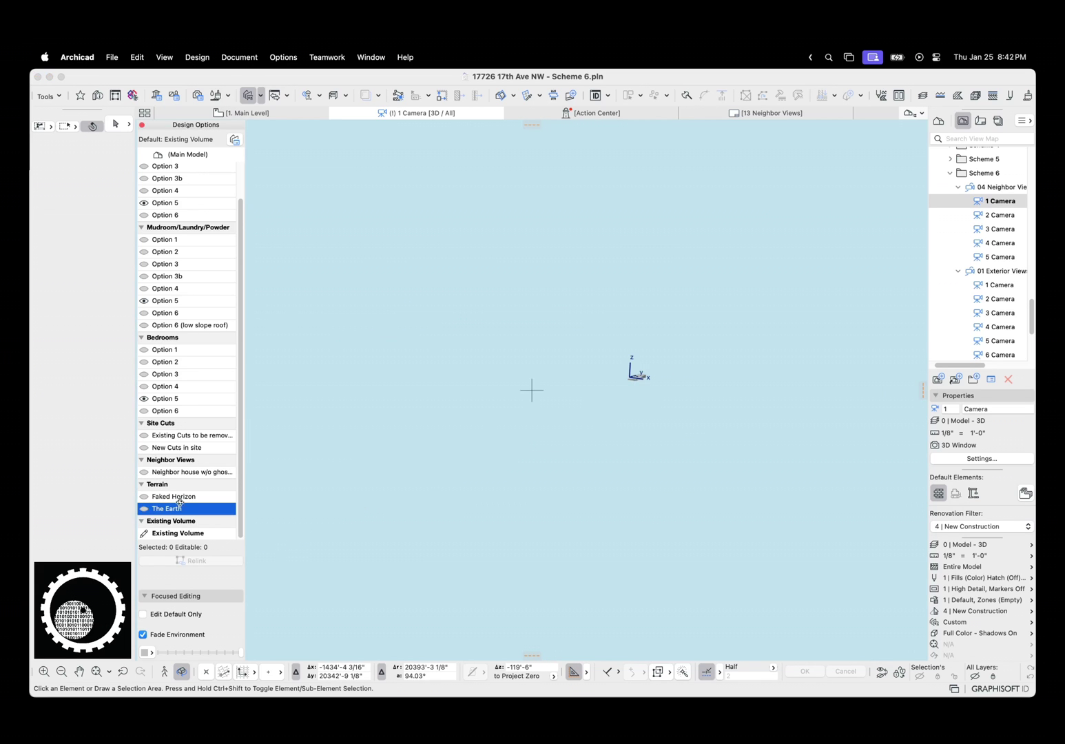
Examine the red existing volume against the gray proposed house from the garage side, and review the design option sets
scroll(517, 390, up, 10)
drag(517, 390, 435, 397)
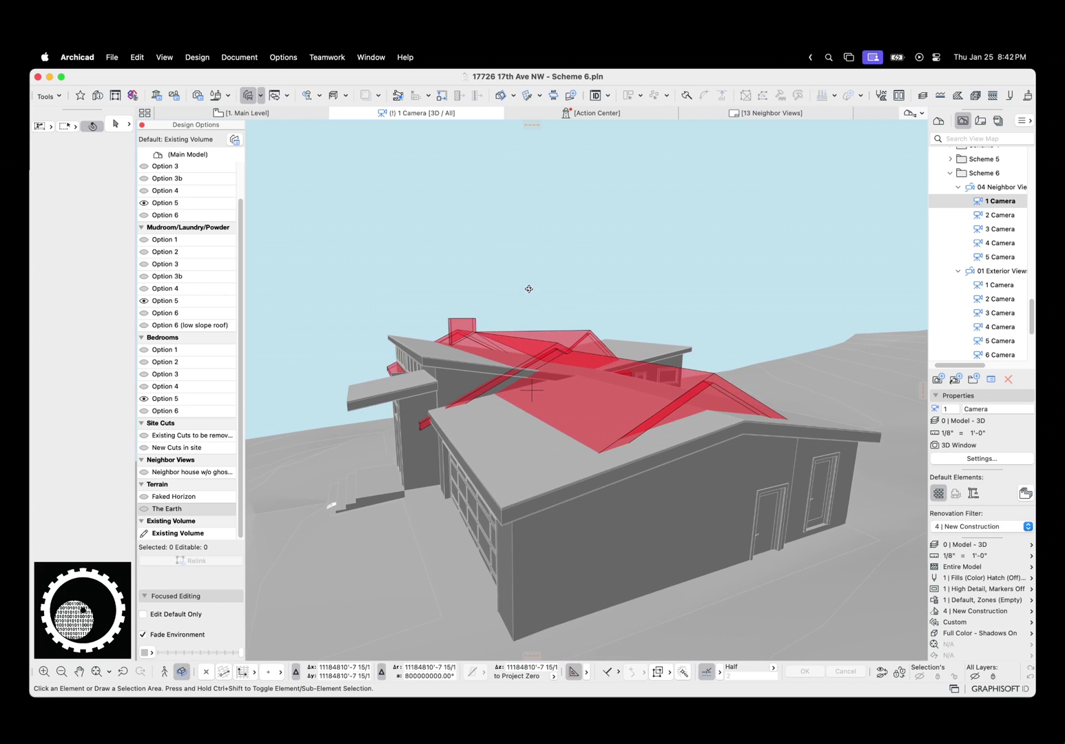
shift+middle_drag(529, 277, 540, 276)
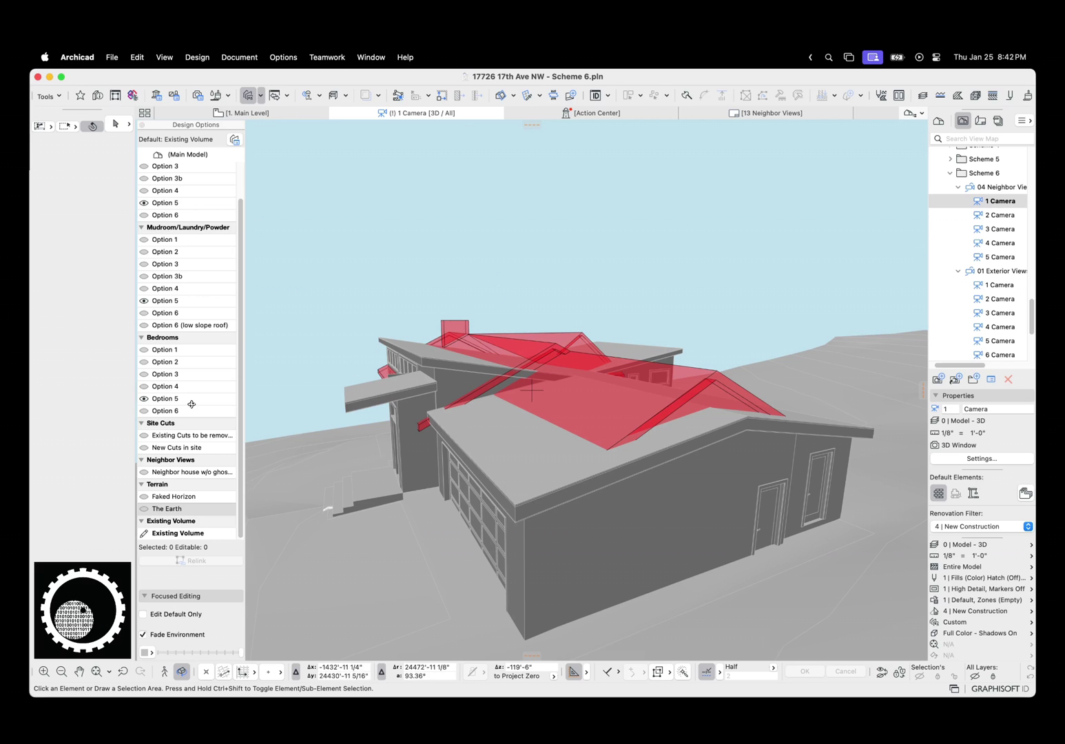
scroll(187, 386, up, 2)
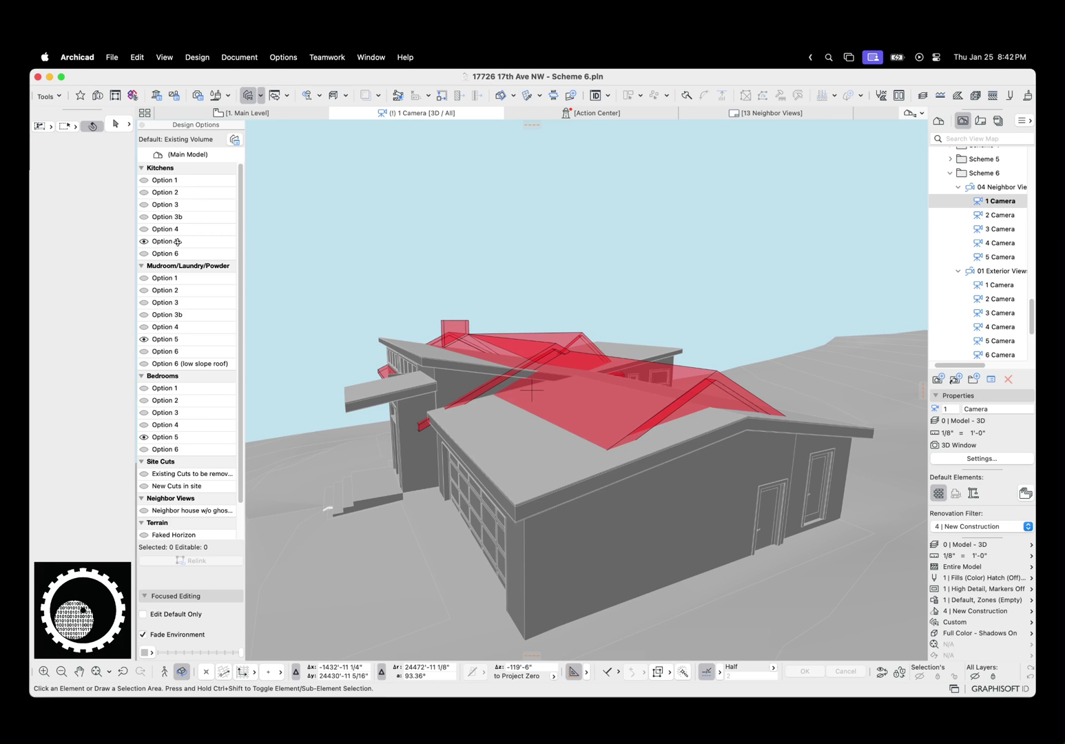
scroll(173, 353, down, 3)
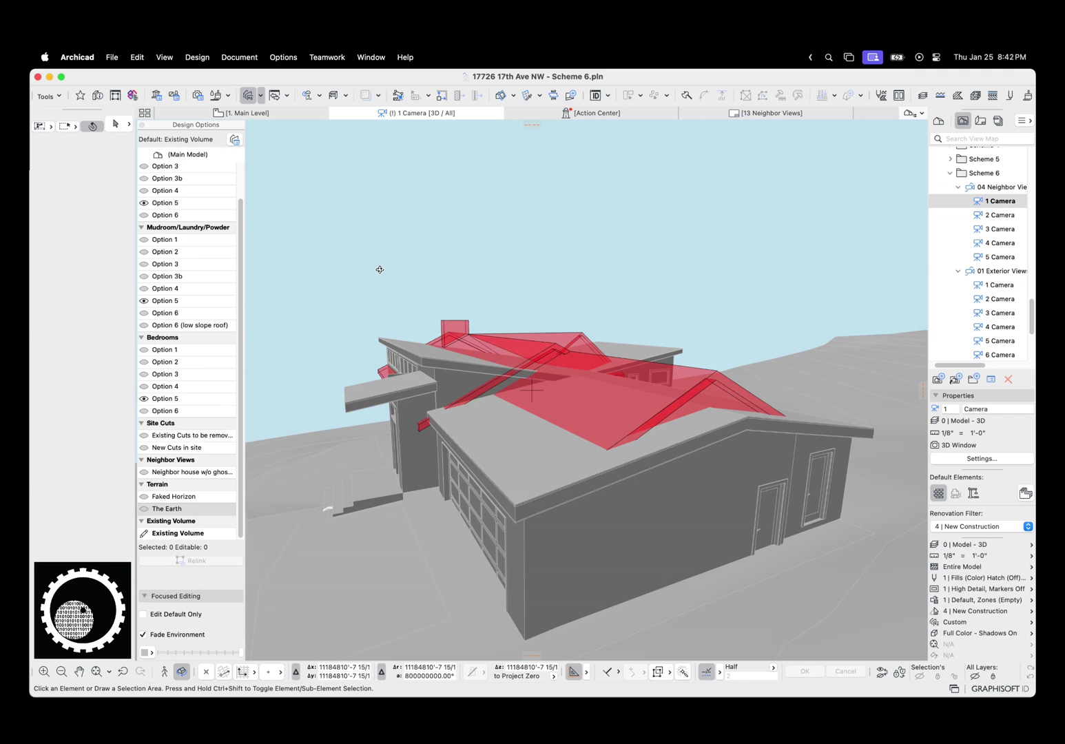
key(Escape)
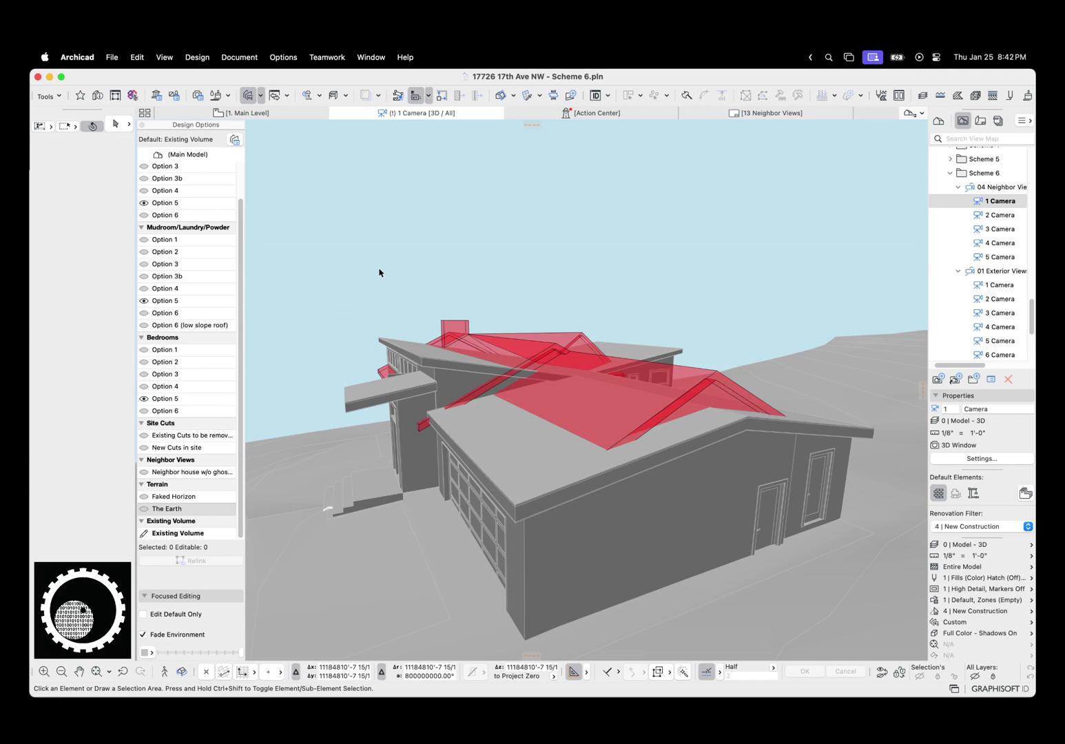